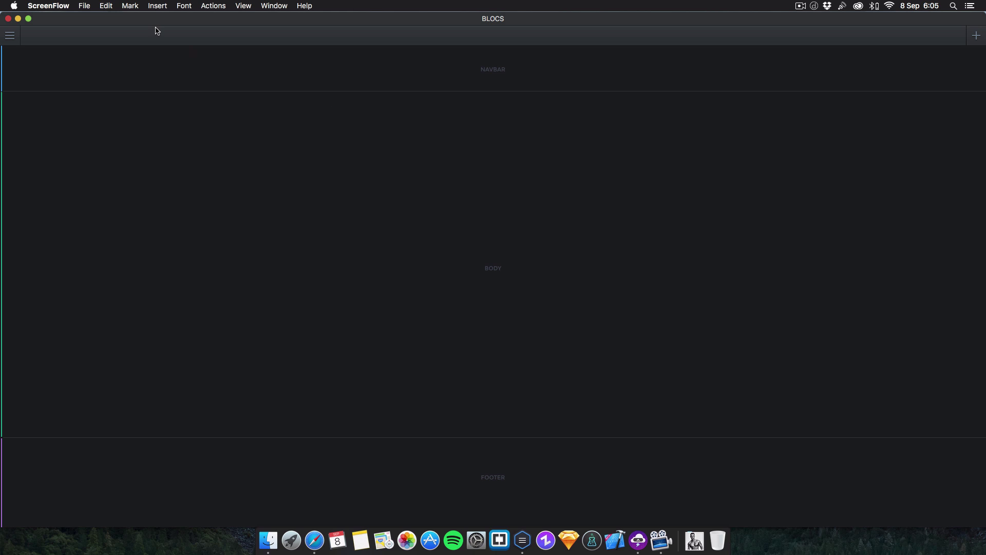
# Step: Switch to Blocs and check its version information in the about window
pyautogui.click(154, 48)
pyautogui.click(37, 6)
pyautogui.click(392, 104)
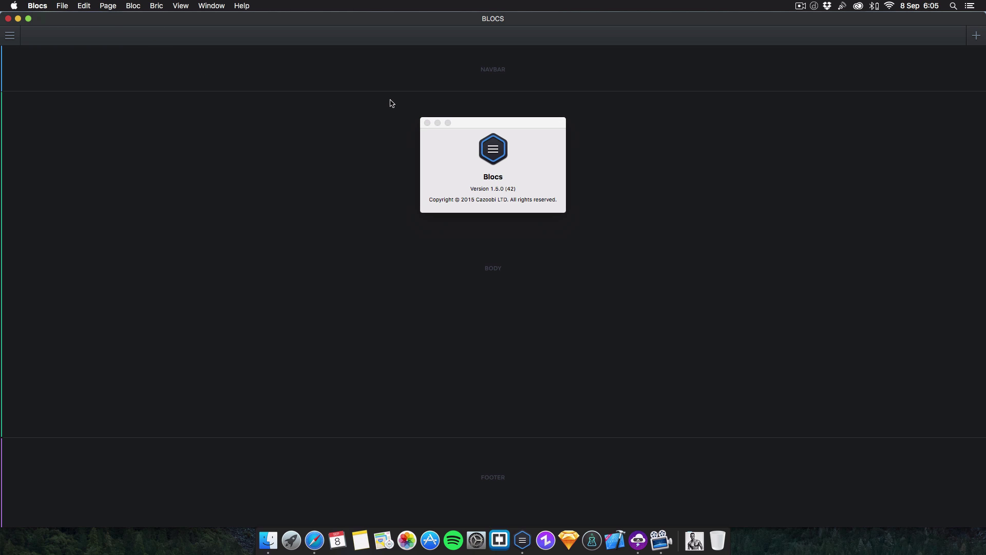
pyautogui.click(426, 124)
# Step: Add the structure bloc with two equal columns to the page's body area
pyautogui.click(419, 123)
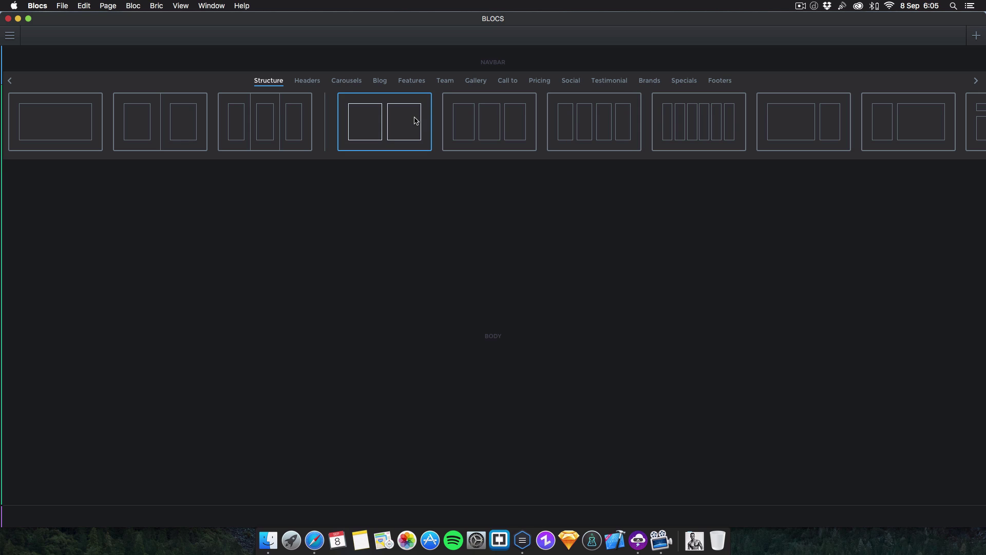
pyautogui.press('Escape')
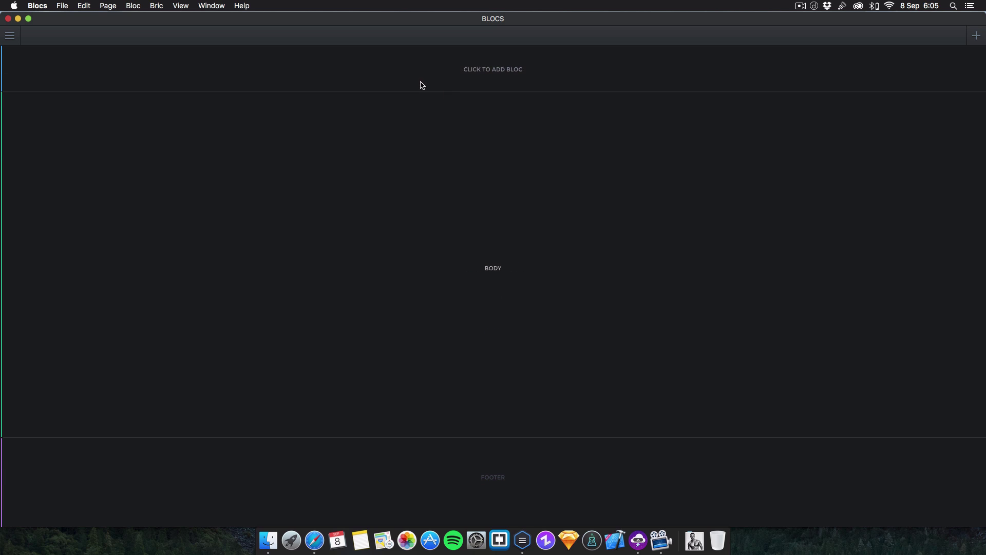
pyautogui.click(465, 142)
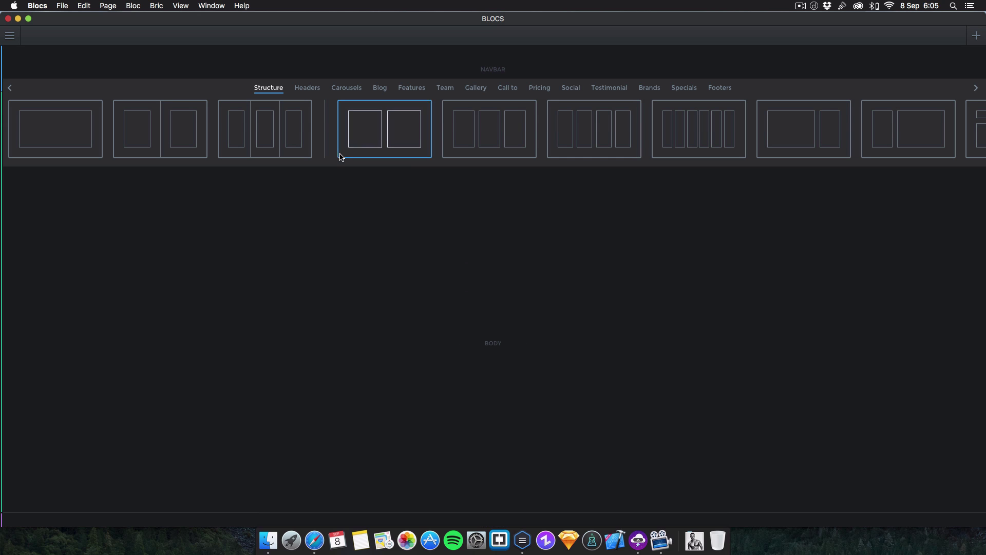
pyautogui.click(380, 136)
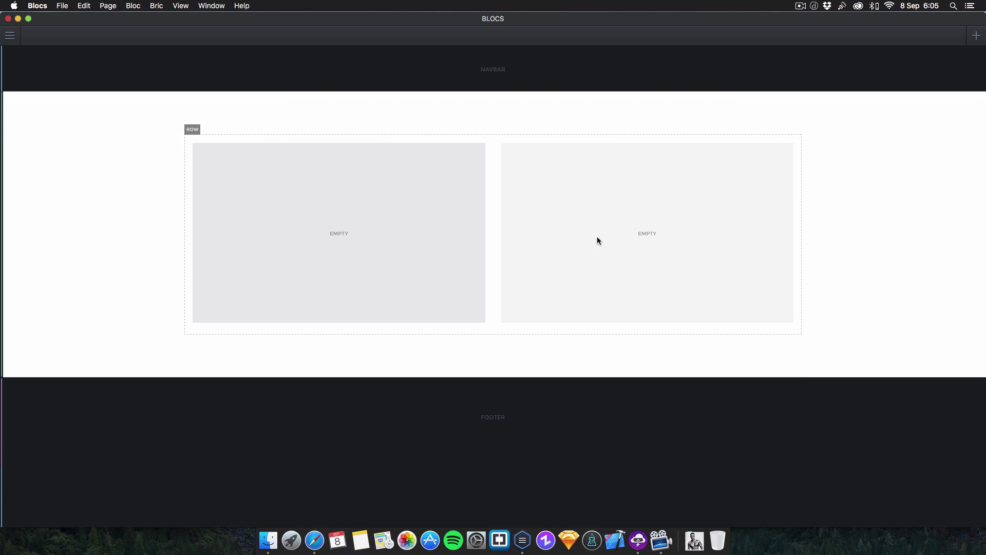
# Step: Place an image in the second column and assign it the Golden Gate Bridge photo from the asset library
pyautogui.click(596, 239)
pyautogui.moveTo(432, 511); pyautogui.dragTo(575, 249)
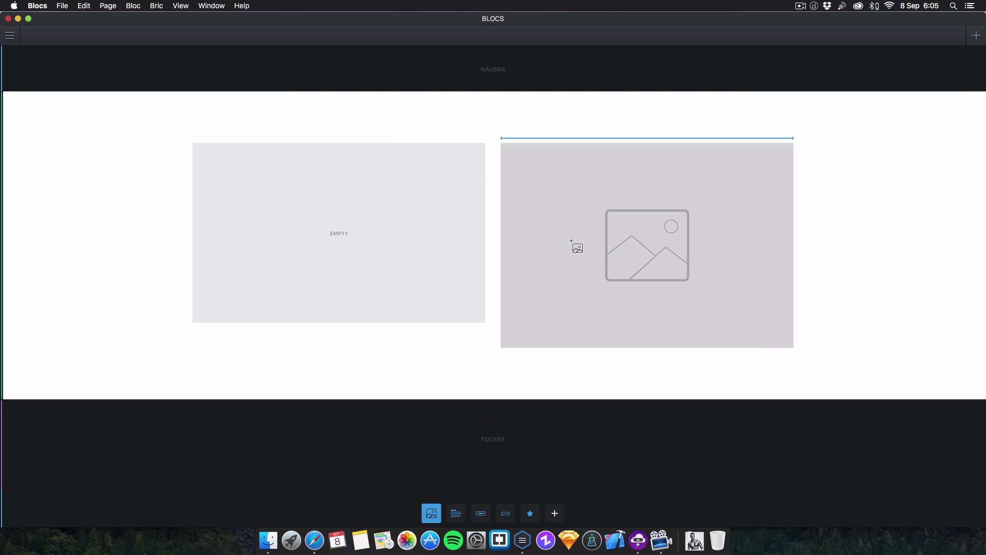
pyautogui.click(15, 36)
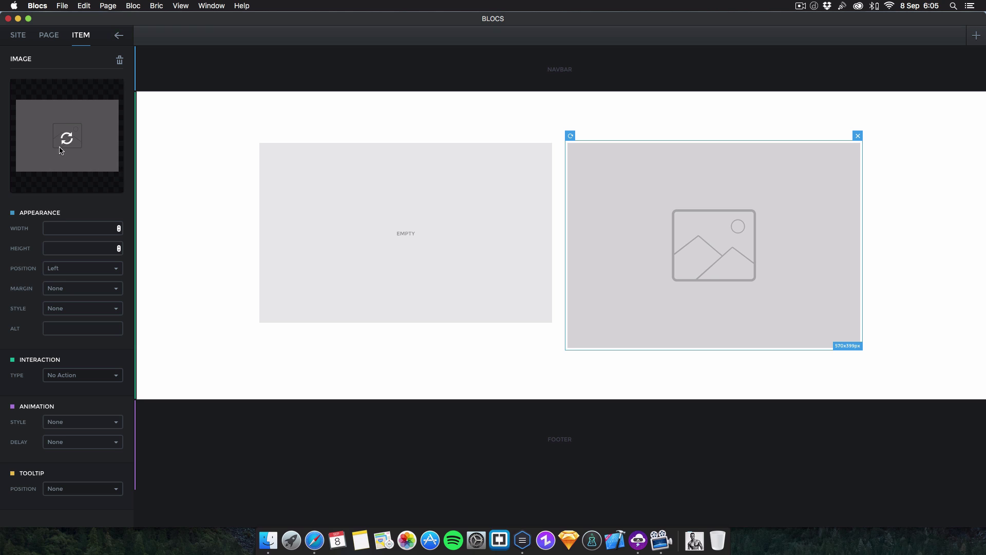
pyautogui.click(67, 137)
pyautogui.click(214, 296)
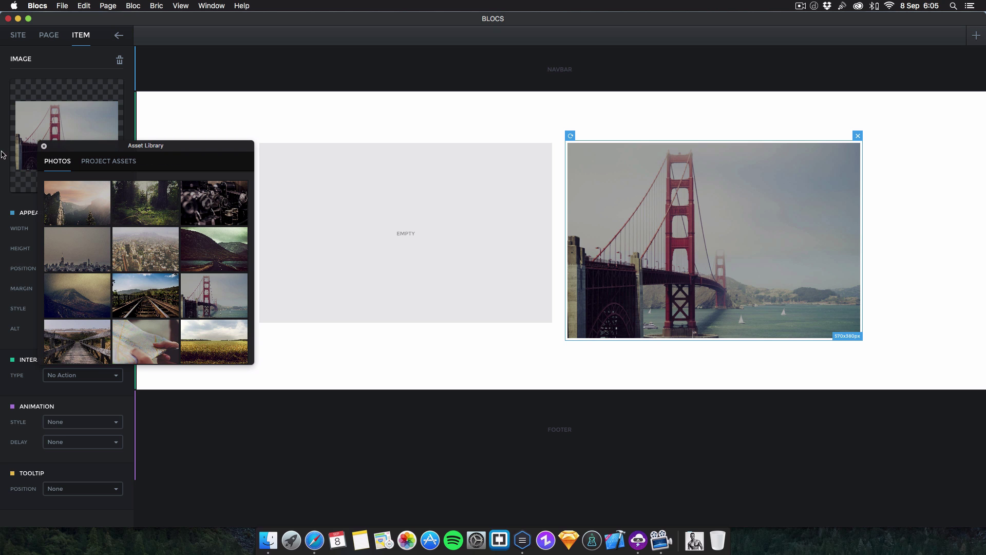
pyautogui.click(44, 146)
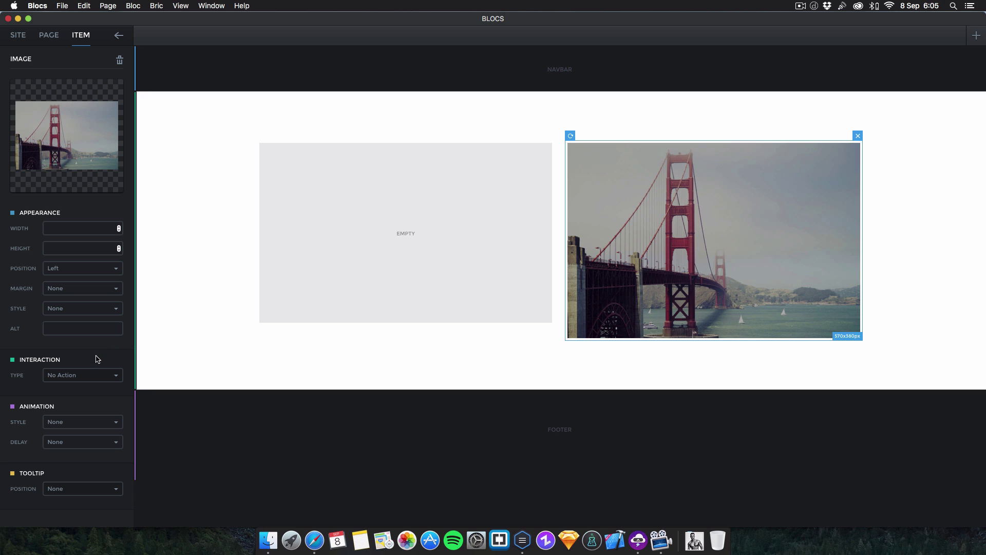
# Step: Set the bridge image's interaction type to Lightbox and its lightbox source to Another Image
pyautogui.click(102, 376)
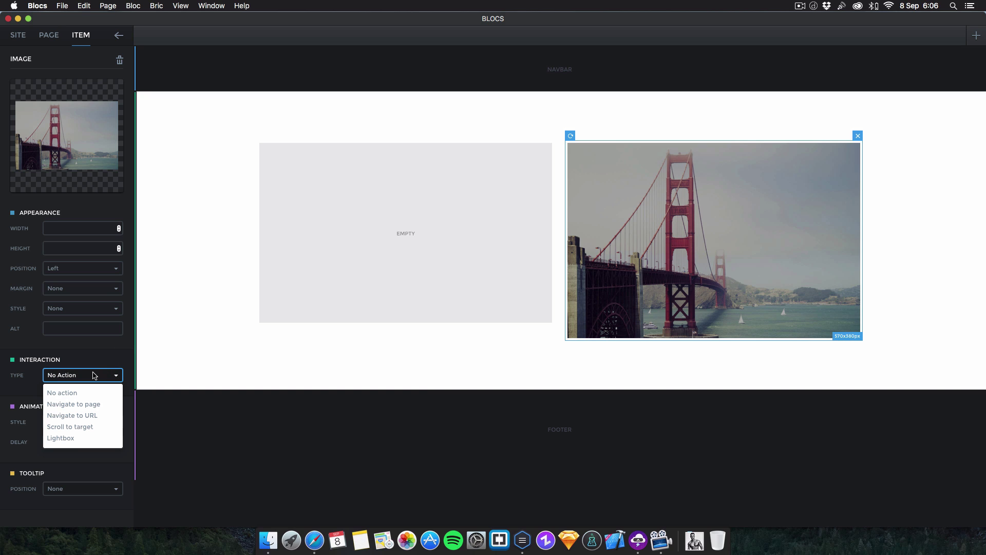
pyautogui.click(59, 439)
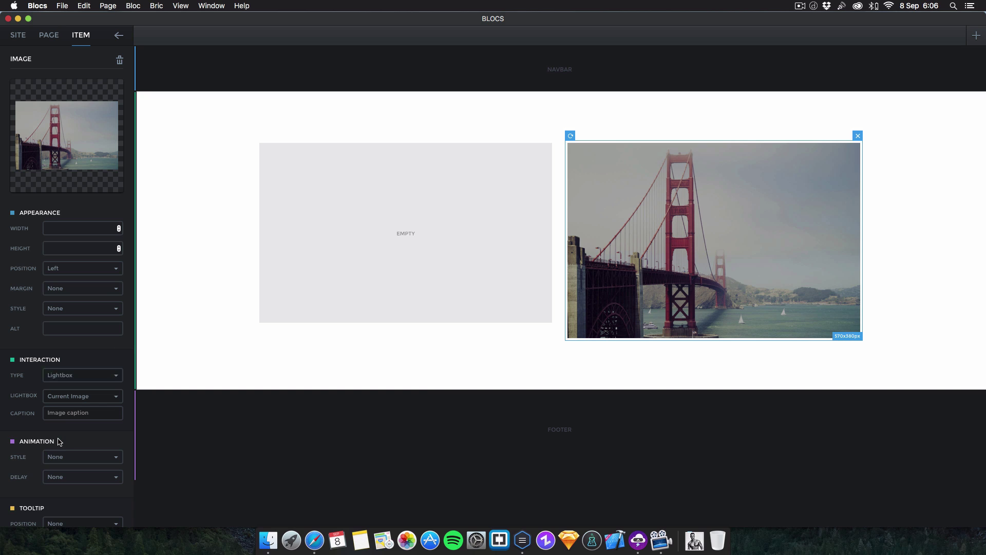
pyautogui.click(62, 397)
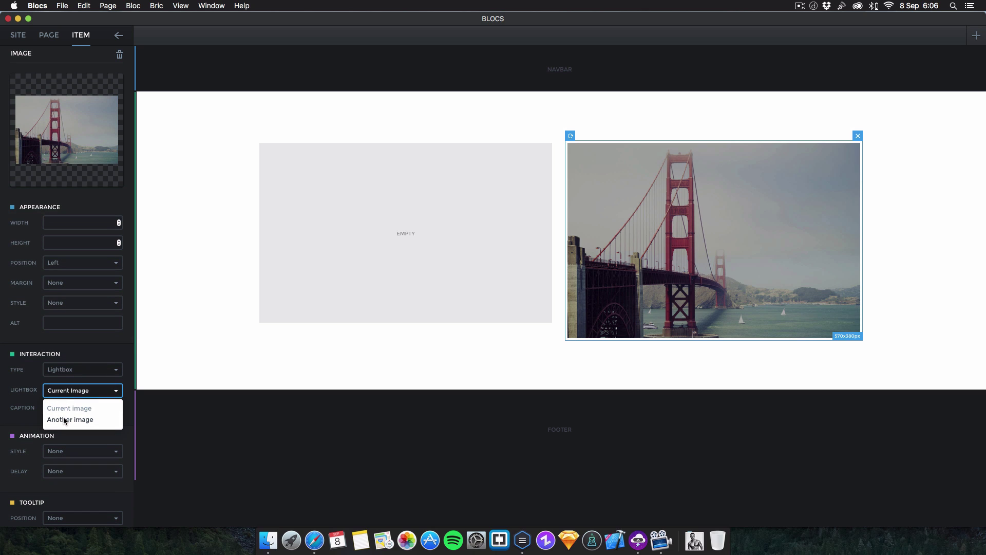
pyautogui.click(65, 420)
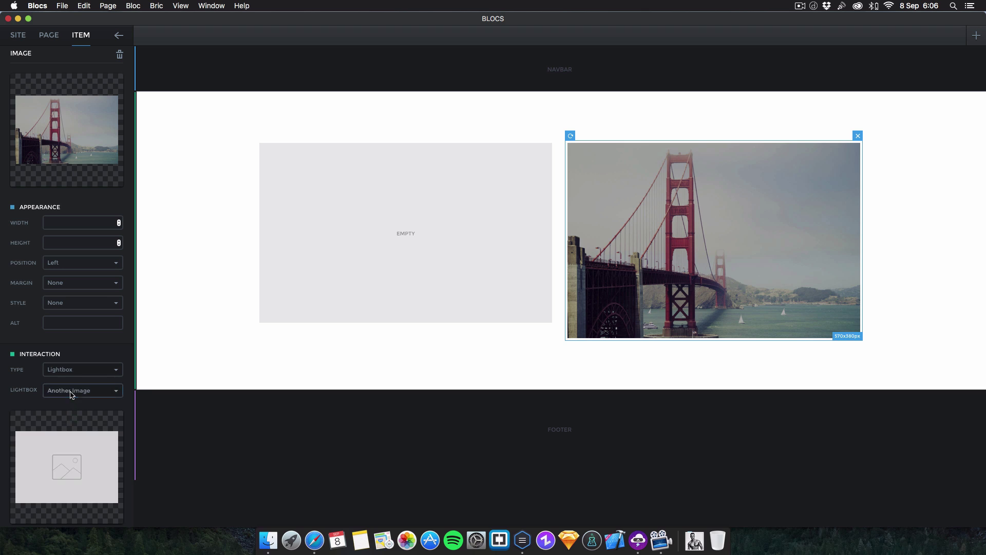
# Step: Assign the railway track photo from the asset library as the lightbox image
pyautogui.scroll(-5, 69, 400)
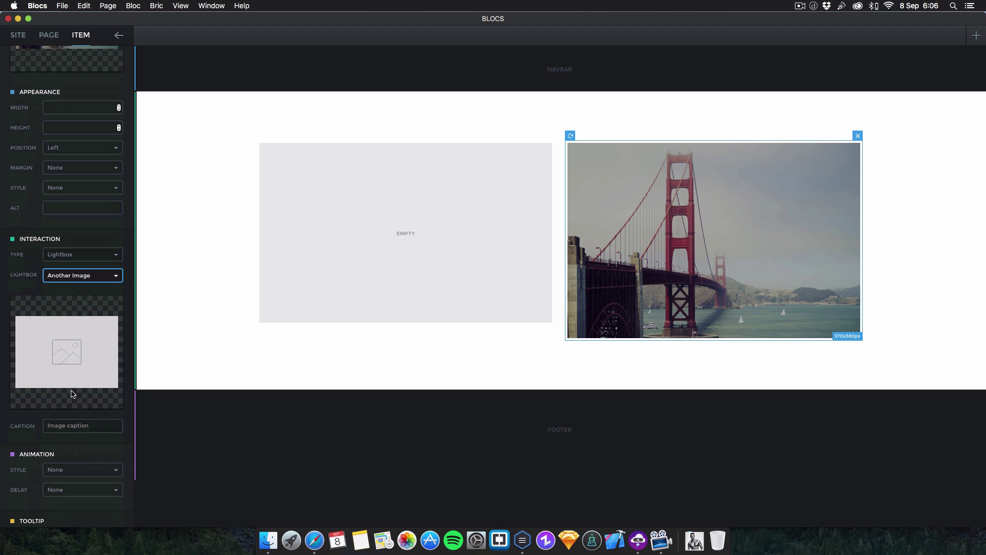
pyautogui.click(45, 347)
pyautogui.click(130, 307)
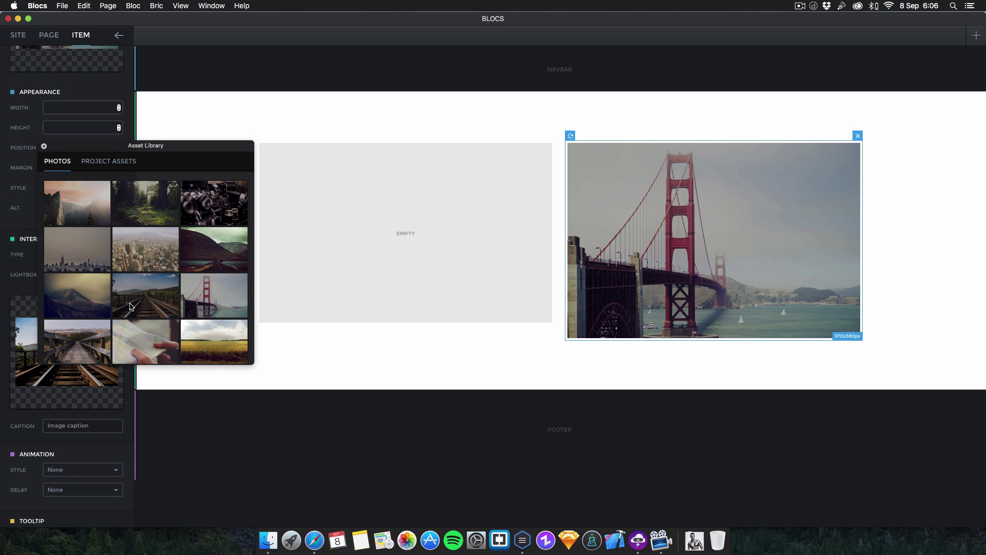
pyautogui.click(44, 147)
# Step: Enter "Beta 5" as the lightbox caption and leave the image's settings
pyautogui.click(77, 430)
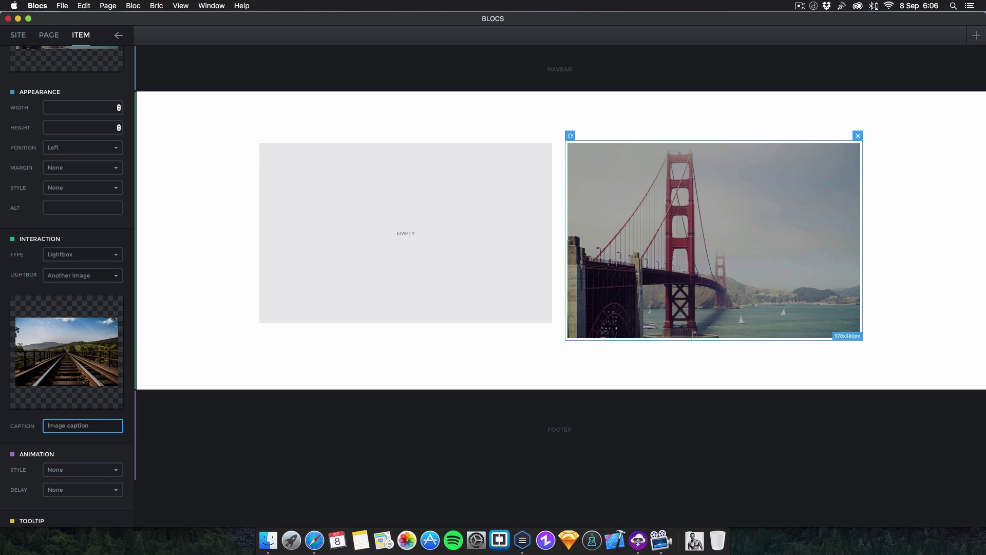
pyautogui.write('Beta 5')
pyautogui.click(191, 315)
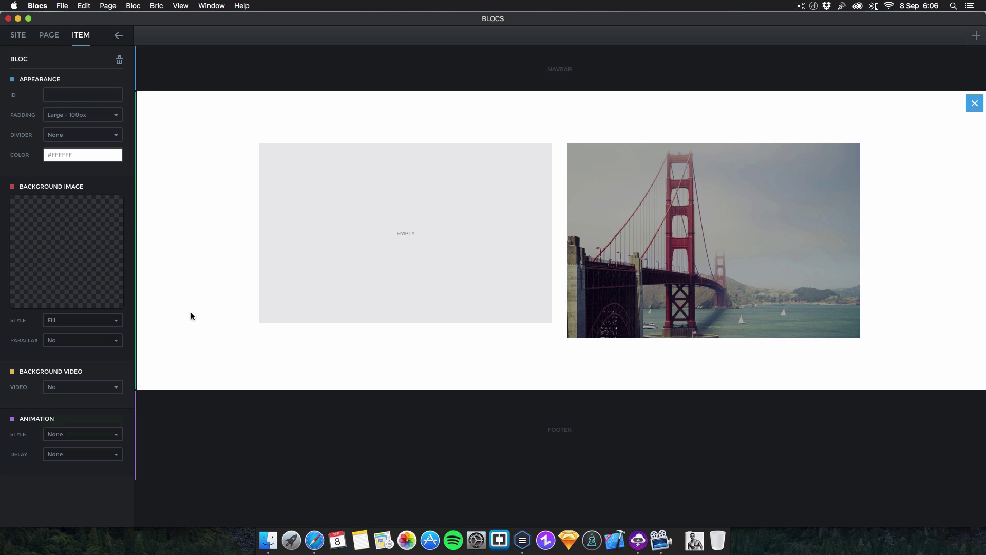
# Step: Preview the page in Safari and test opening and closing the lightbox from the bridge image
pyautogui.press('super+p')
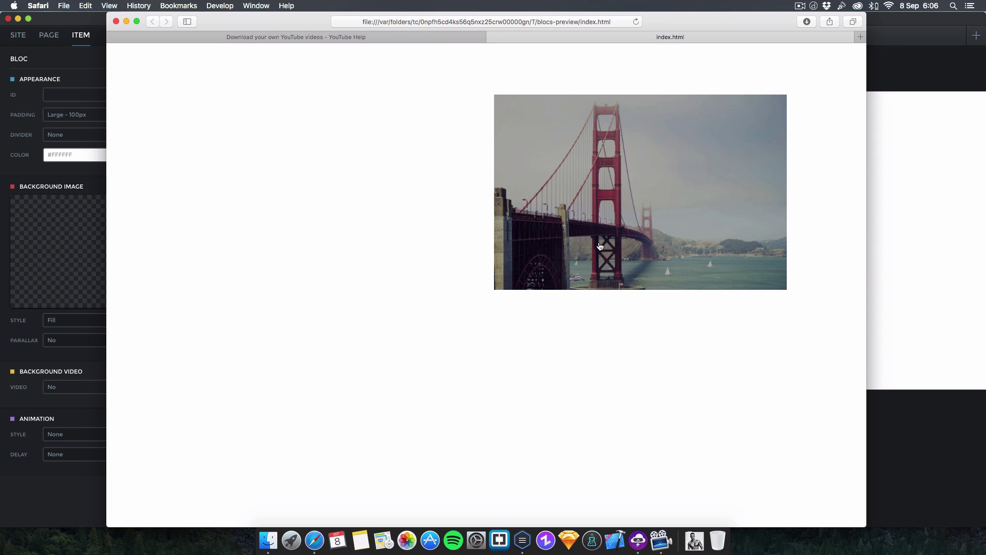
pyautogui.click(683, 261)
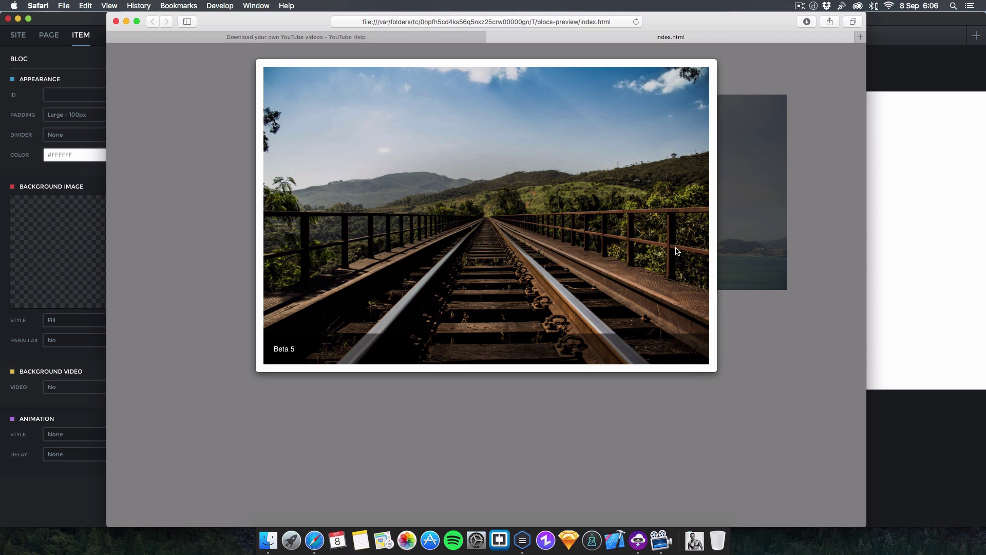
pyautogui.click(652, 419)
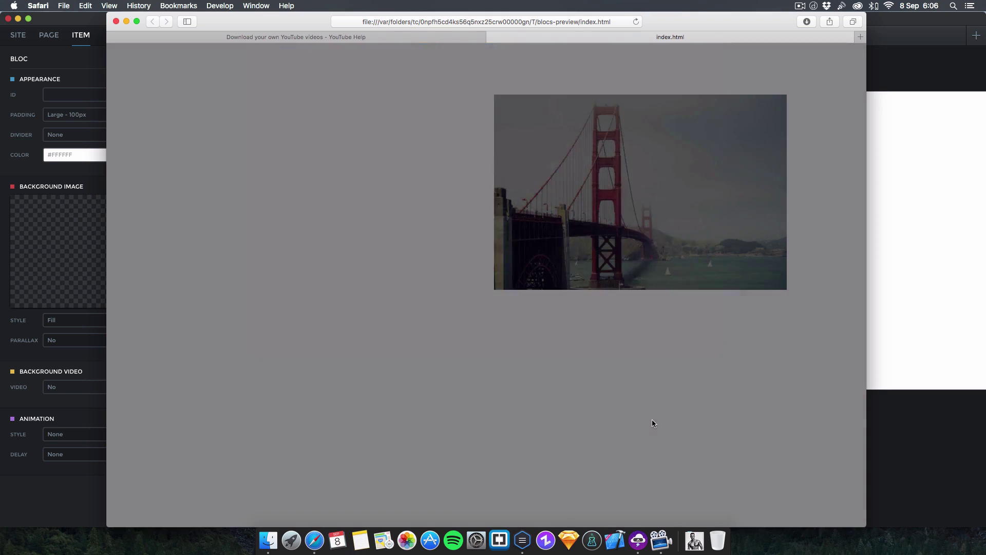
# Step: Narrow the preview window to about phone width and test how the lightbox displays there
pyautogui.moveTo(865, 273); pyautogui.dragTo(332, 276)
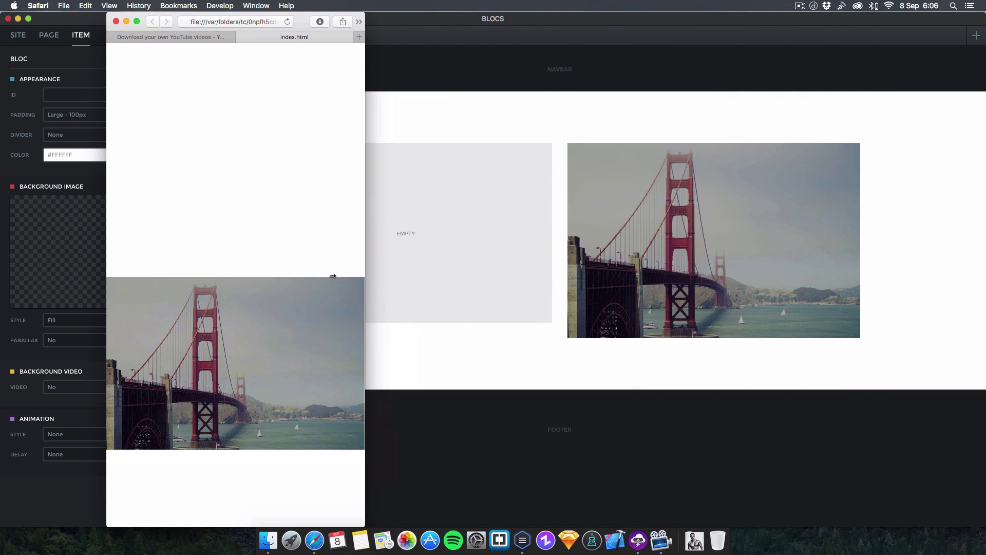
pyautogui.click(266, 311)
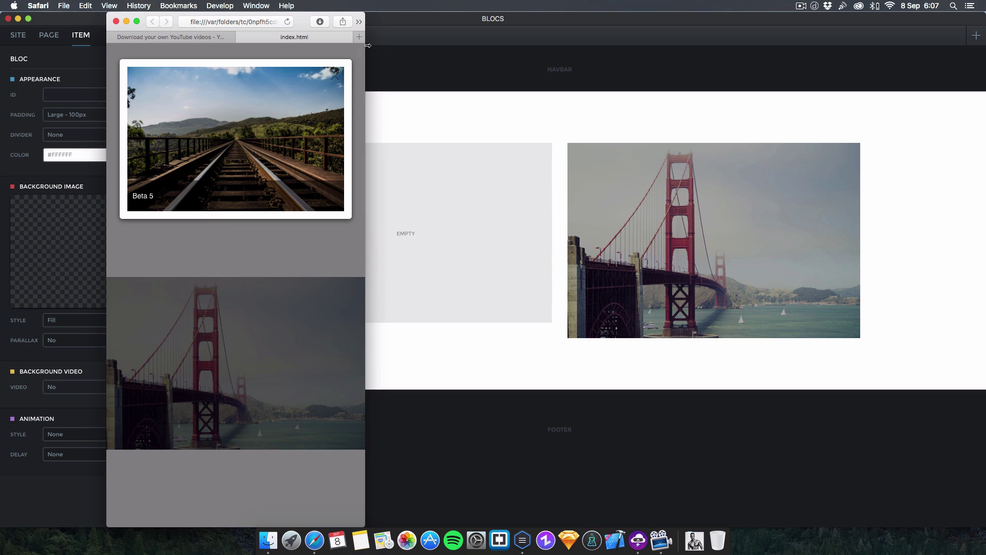
pyautogui.click(256, 339)
pyautogui.click(281, 304)
pyautogui.click(335, 79)
# Step: Widen the preview to a medium width, check the lightbox there, and restore the window to its full width
pyautogui.moveTo(366, 124); pyautogui.dragTo(507, 120)
pyautogui.click(466, 155)
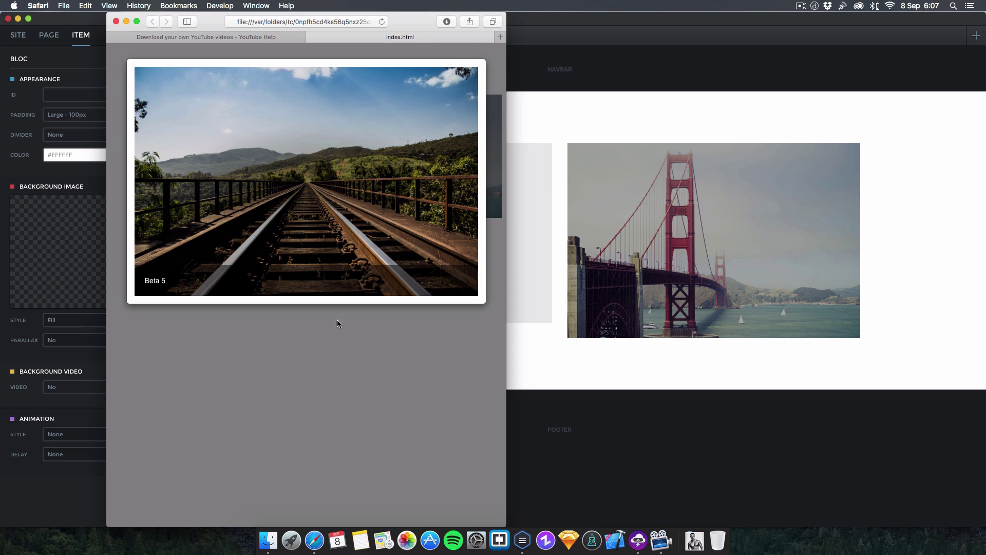
pyautogui.click(341, 398)
pyautogui.moveTo(506, 257); pyautogui.dragTo(863, 300)
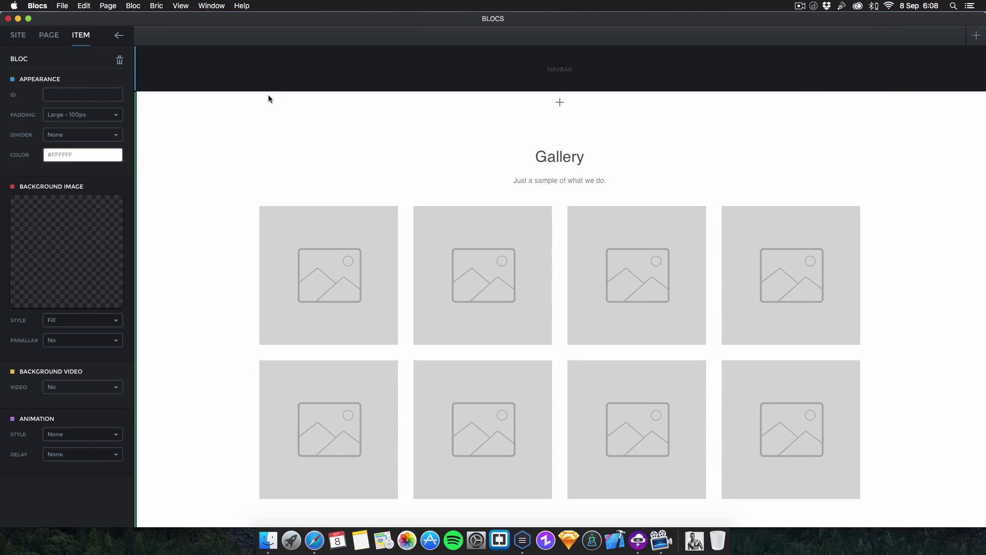
# Step: Add the navbar bloc with only a logo icon and aligned links to the page's navbar area
pyautogui.click(310, 78)
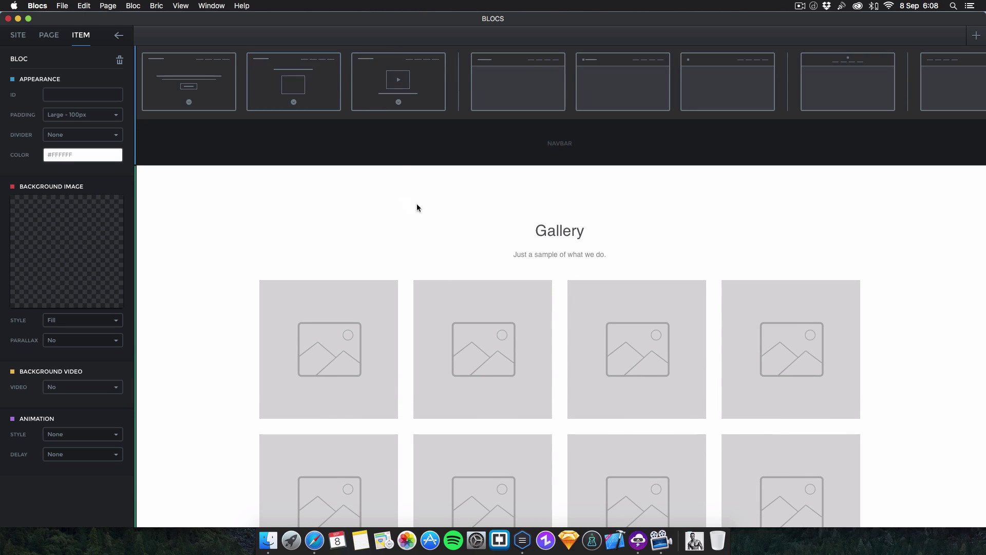
pyautogui.click(439, 180)
pyautogui.click(449, 79)
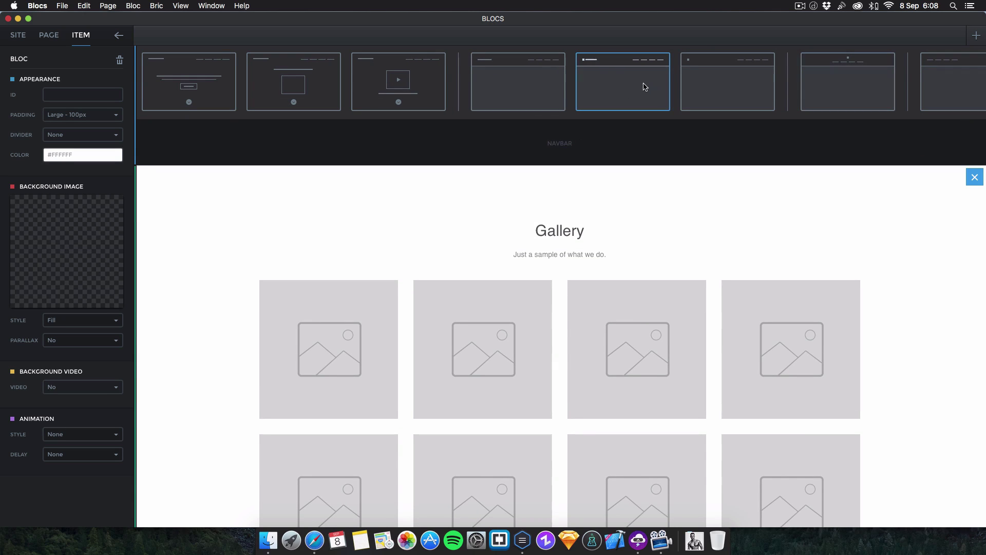
pyautogui.click(692, 84)
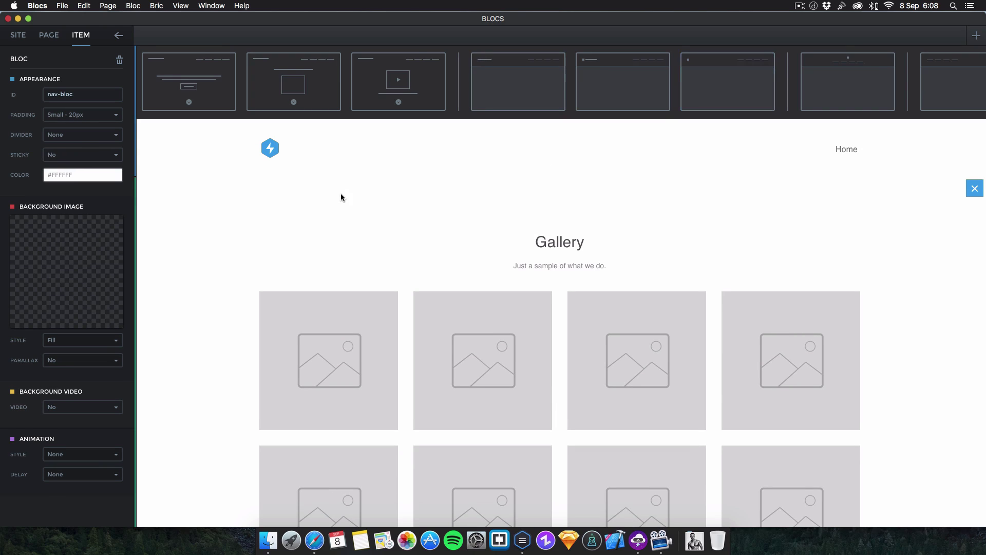
# Step: Set the navbar bloc's background color to the dark grey swatch #47454B
pyautogui.click(341, 196)
pyautogui.click(82, 174)
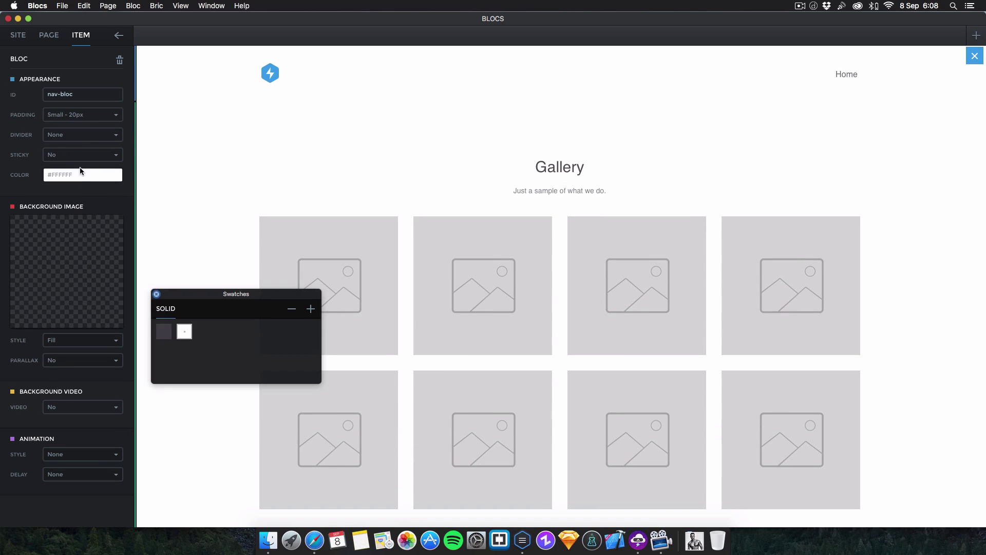
pyautogui.click(164, 332)
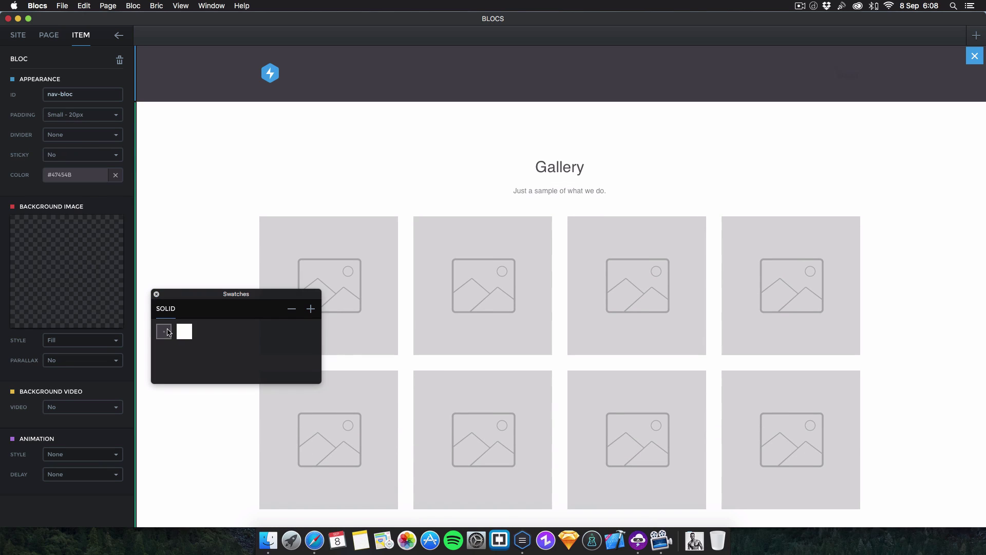
pyautogui.click(157, 295)
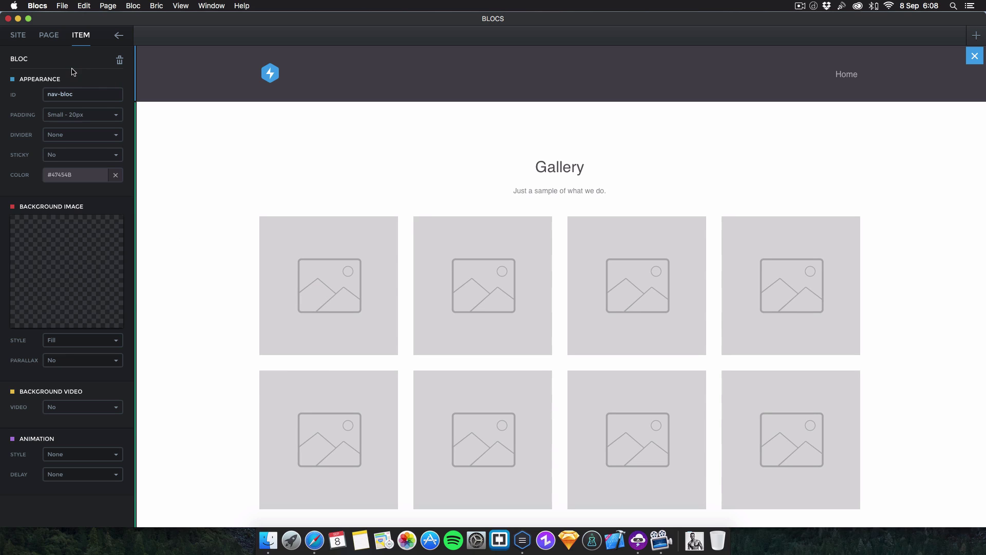
# Step: Set the navbar bloc's Sticky option to Yes and select the gallery bloc
pyautogui.click(80, 155)
pyautogui.click(81, 172)
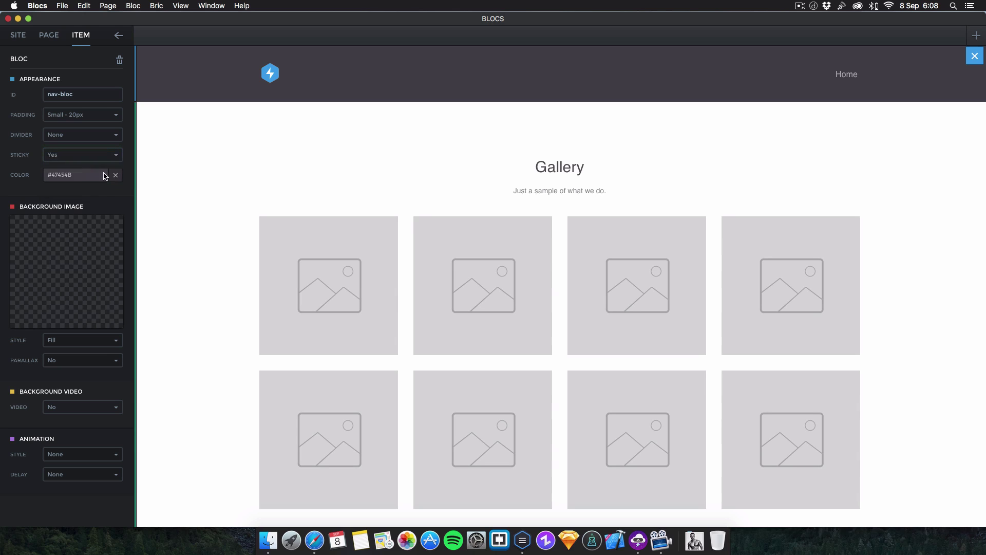
pyautogui.click(245, 158)
# Step: Preview the page in Safari and scroll through it to check the sticky navbar's behaviour
pyautogui.press('super+p')
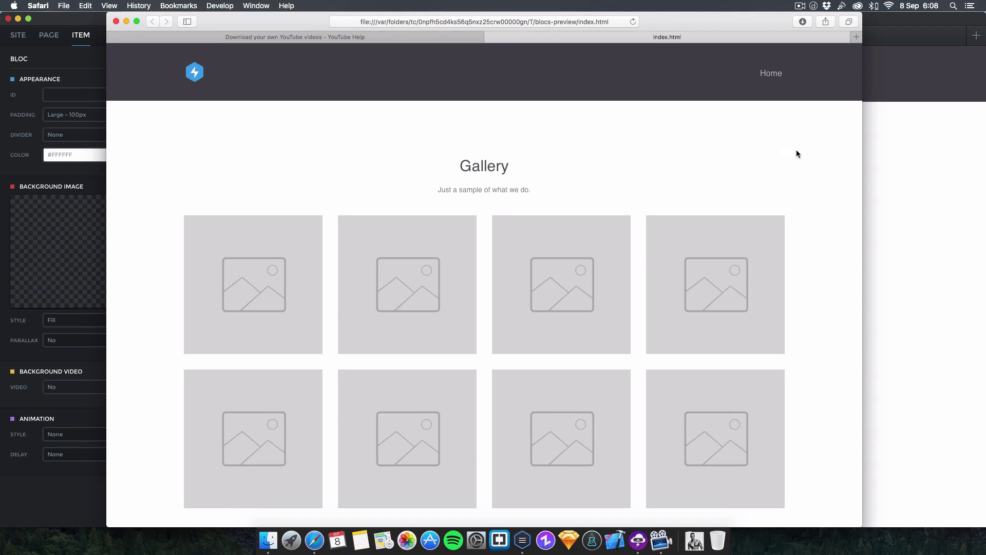
pyautogui.scroll(-5, 820, 155)
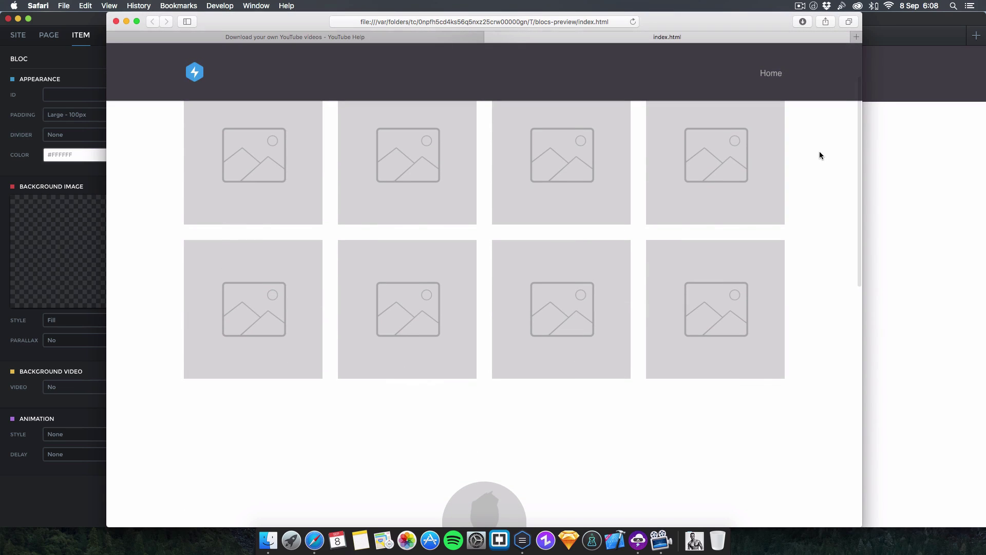
pyautogui.scroll(-1, 820, 155)
pyautogui.scroll(-10, 820, 155)
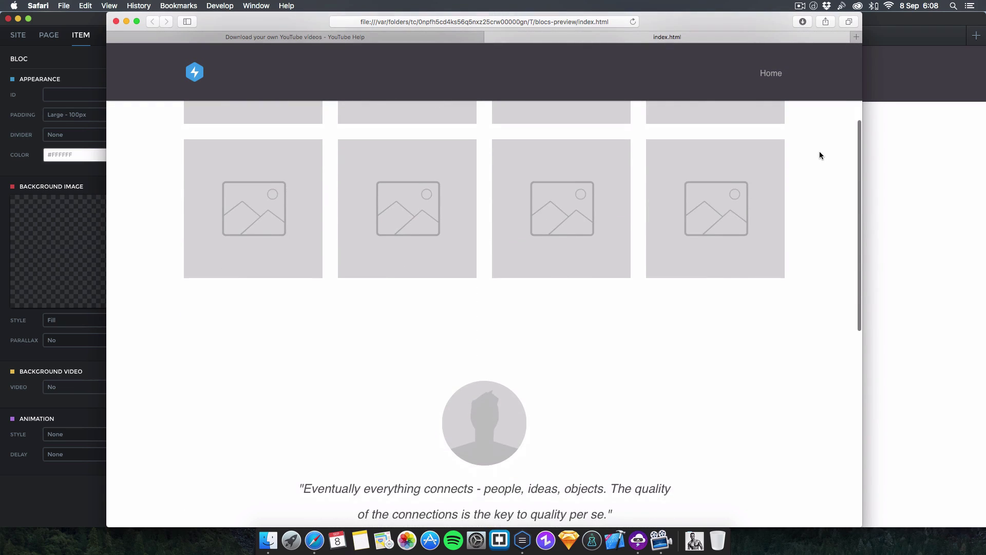
pyautogui.scroll(12, 819, 155)
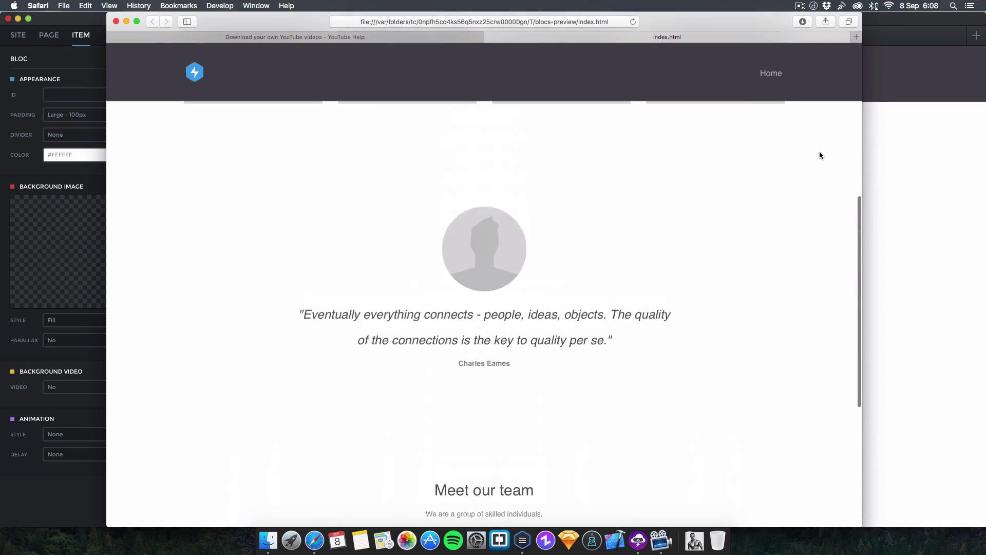
# Step: Examine how the sticky navbar behaves while moving up and down between the gallery, quote and team sections of the preview
pyautogui.scroll(-3, 820, 155)
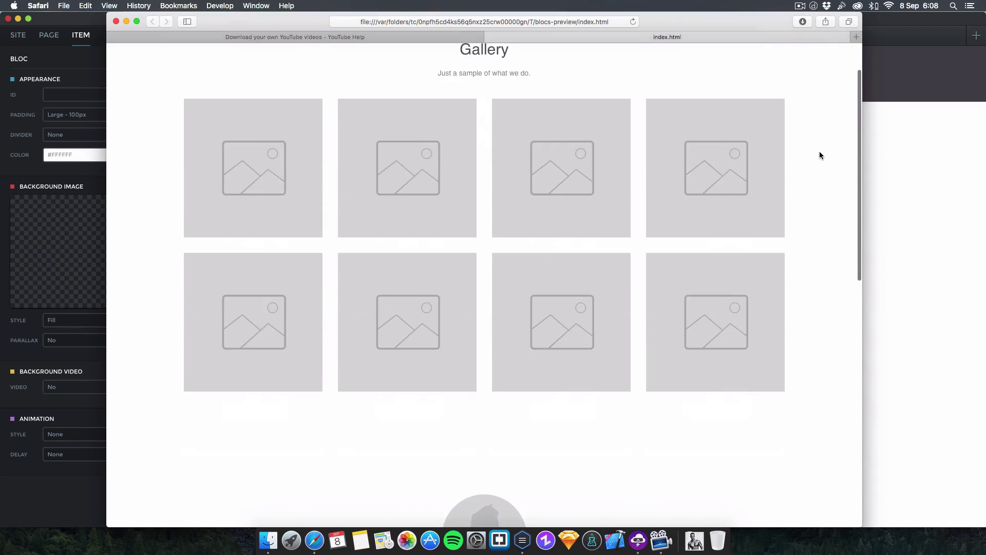
pyautogui.scroll(3, 819, 155)
pyautogui.scroll(-3, 820, 155)
pyautogui.scroll(4, 820, 155)
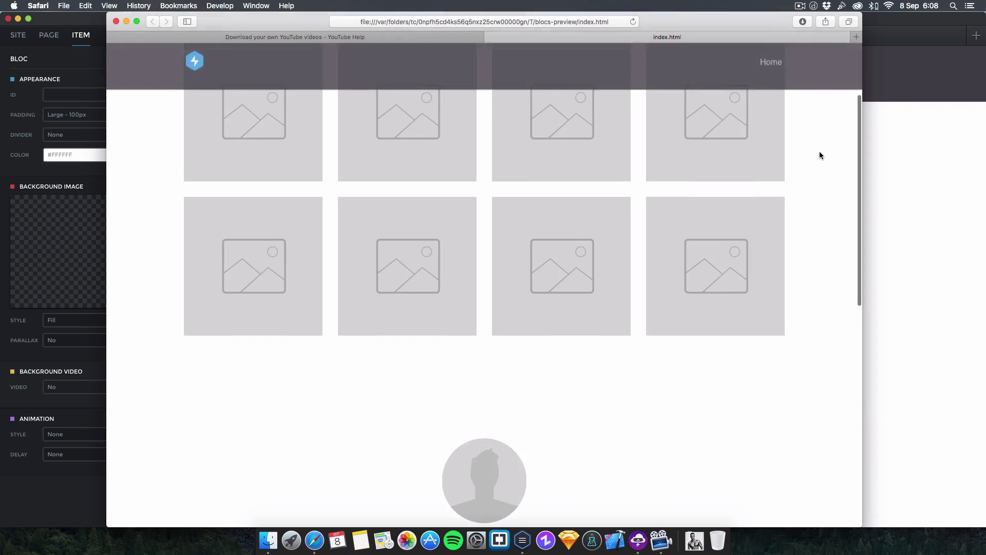
pyautogui.scroll(-3, 820, 155)
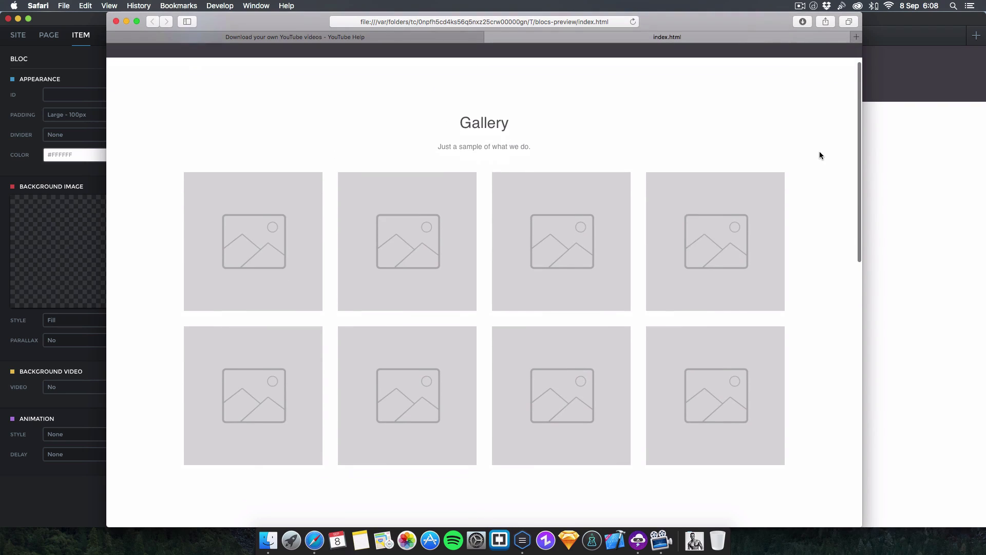
pyautogui.scroll(3, 820, 155)
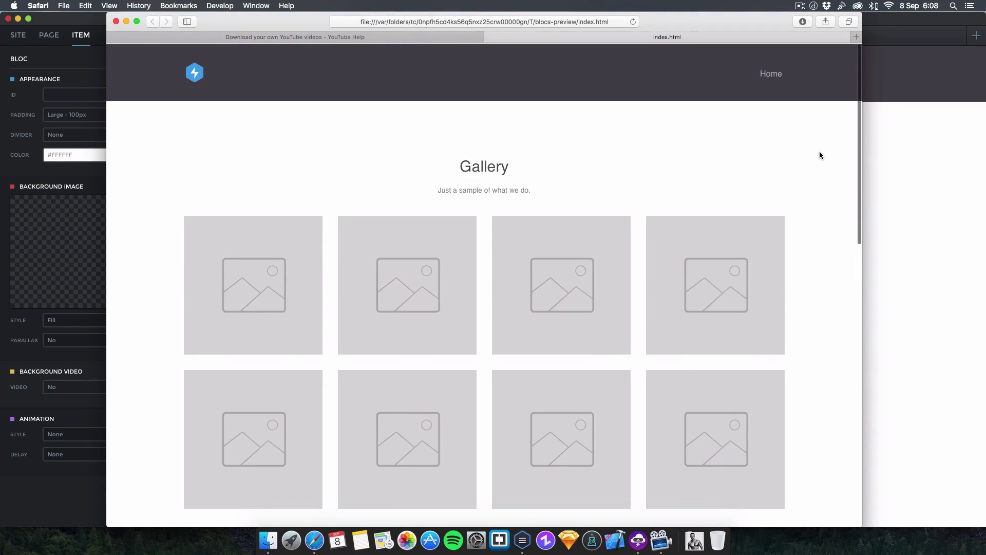
pyautogui.scroll(-3, 819, 155)
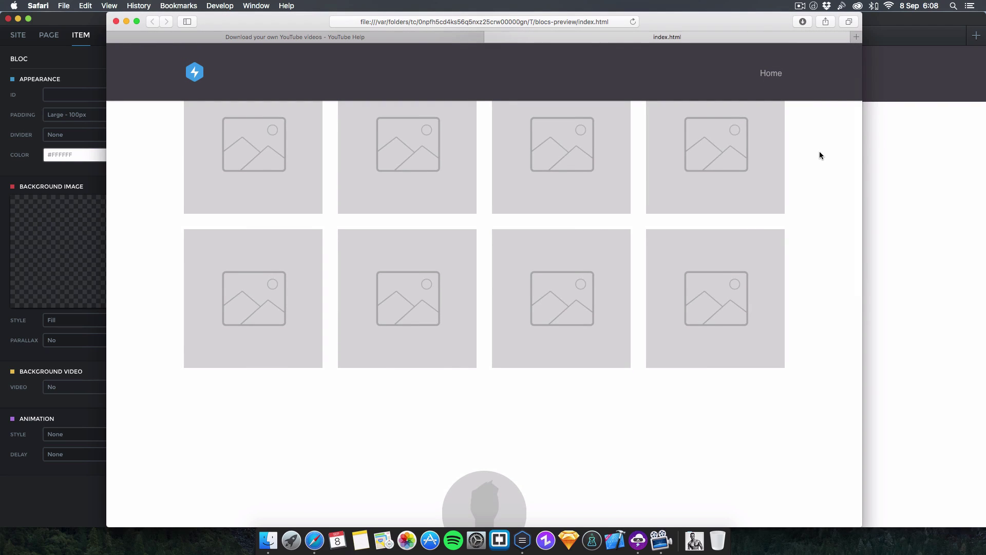
pyautogui.scroll(-1, 820, 155)
pyautogui.scroll(-10, 819, 156)
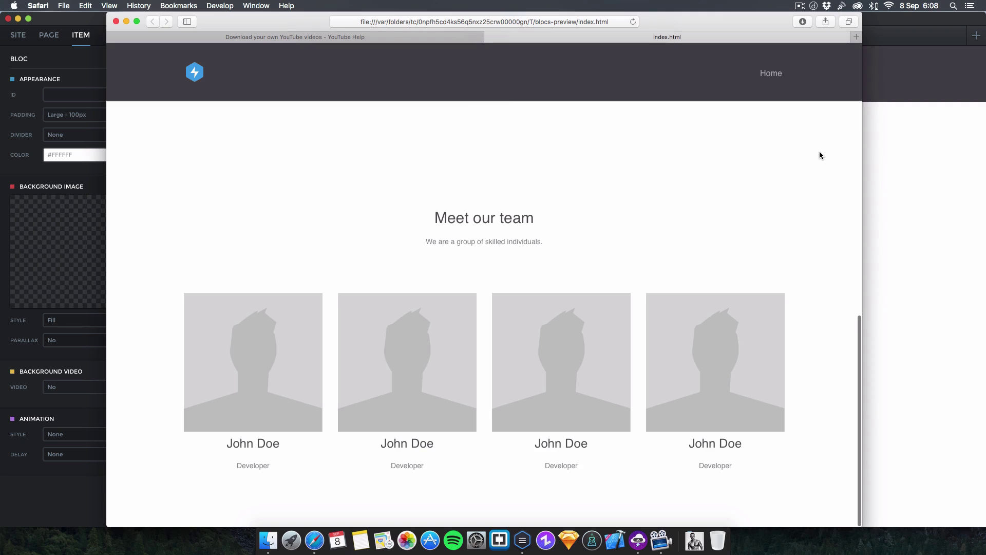
pyautogui.scroll(10, 820, 155)
pyautogui.scroll(4, 820, 155)
pyautogui.scroll(-1, 820, 156)
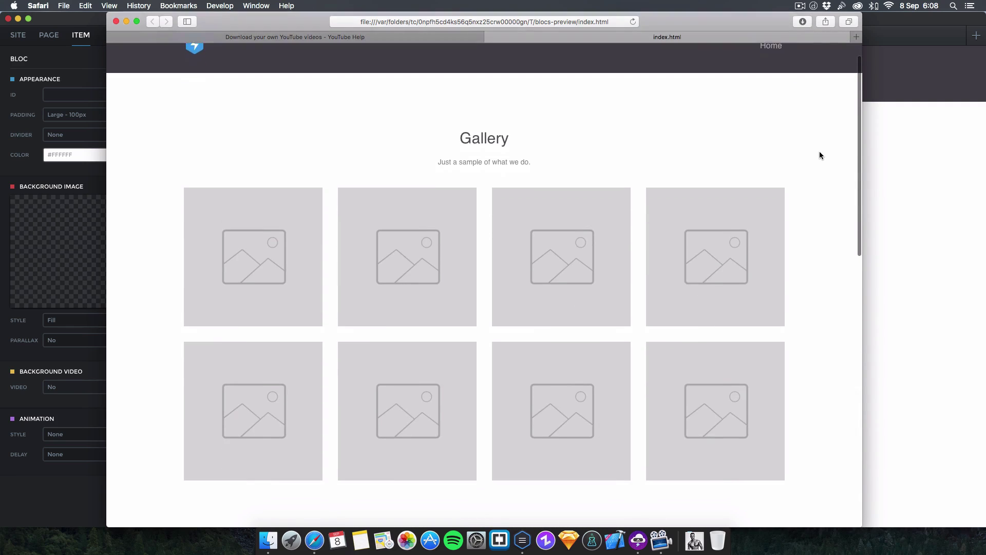
pyautogui.scroll(1, 820, 155)
pyautogui.scroll(-3, 820, 155)
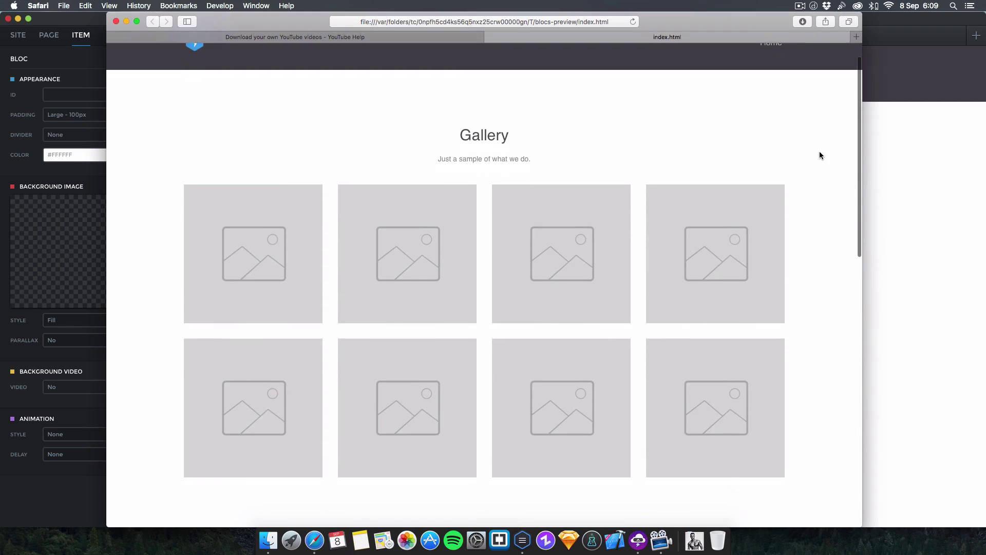
pyautogui.scroll(3, 820, 155)
pyautogui.scroll(-1, 820, 155)
pyautogui.scroll(-3, 820, 155)
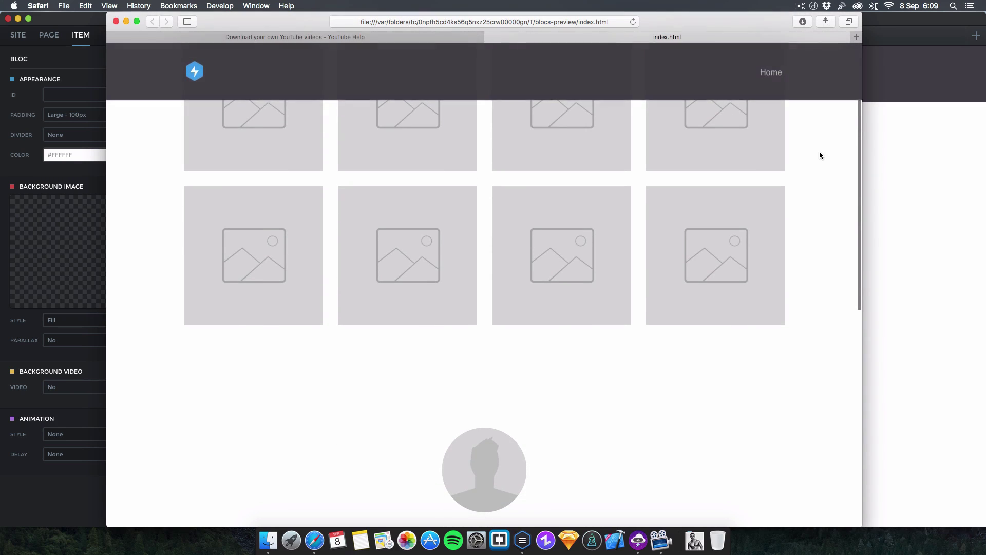
pyautogui.scroll(4, 819, 155)
pyautogui.scroll(-3, 820, 153)
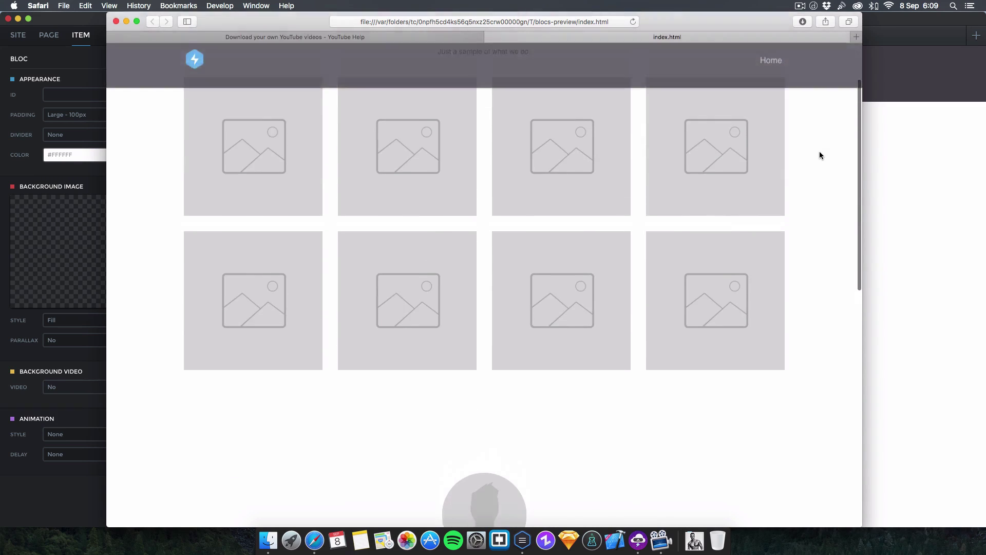
pyautogui.scroll(3, 820, 153)
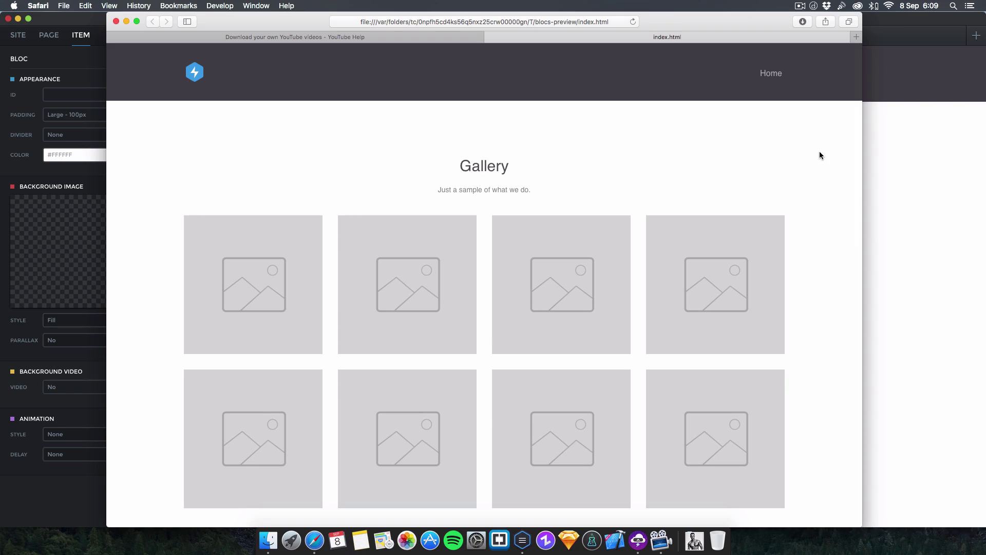
pyautogui.scroll(-1, 820, 155)
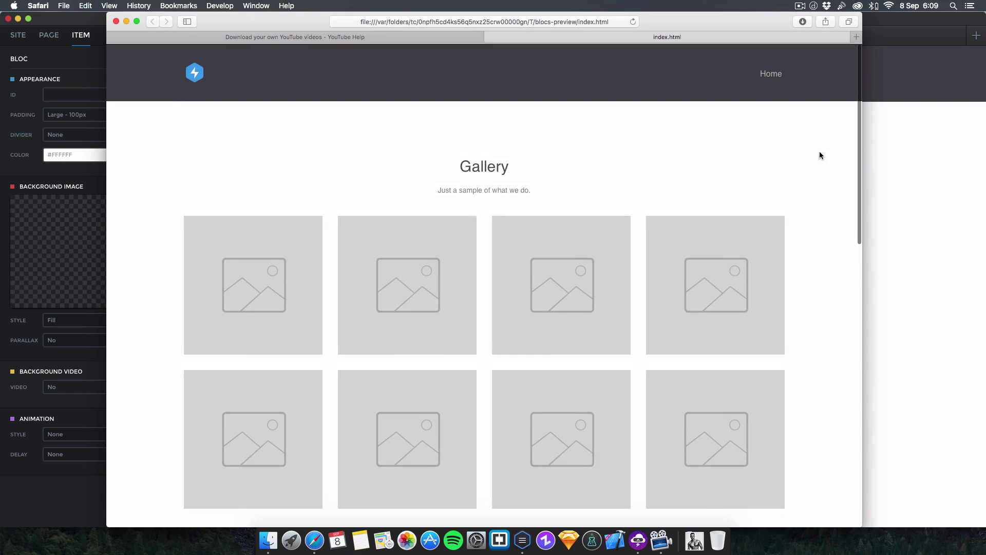
pyautogui.scroll(-10, 820, 154)
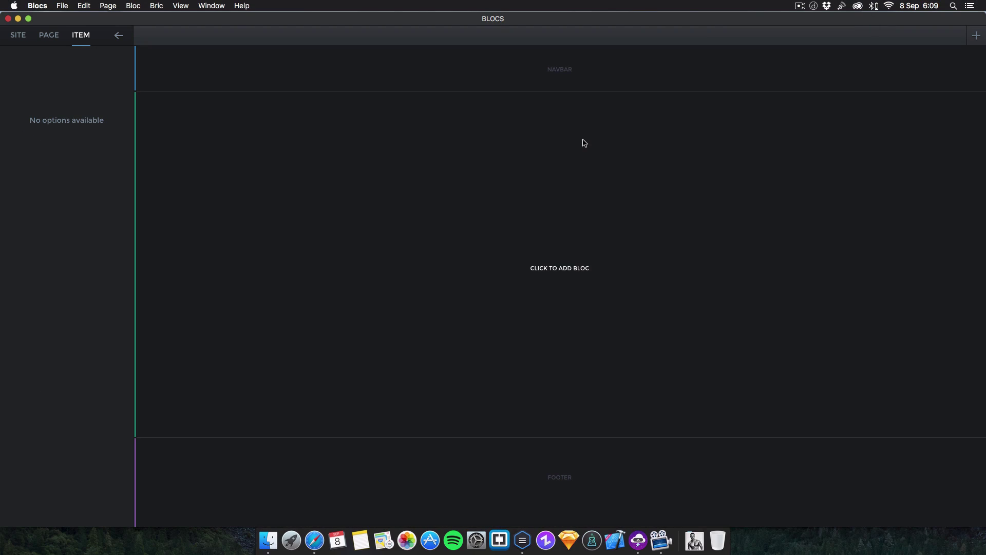
# Step: Add the hero bloc with a strapline, tag line and button to the blank page's navbar area
pyautogui.click(545, 82)
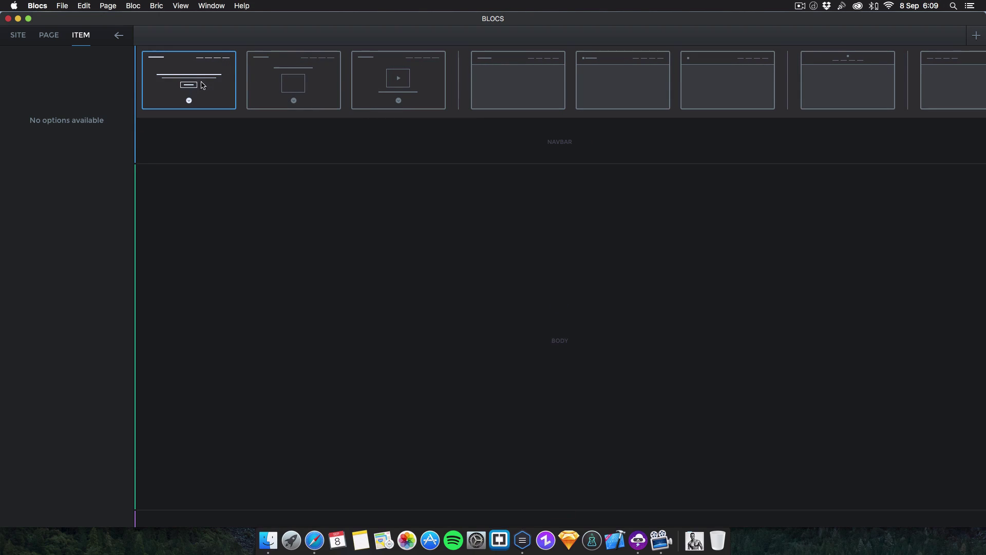
pyautogui.click(221, 85)
pyautogui.click(283, 171)
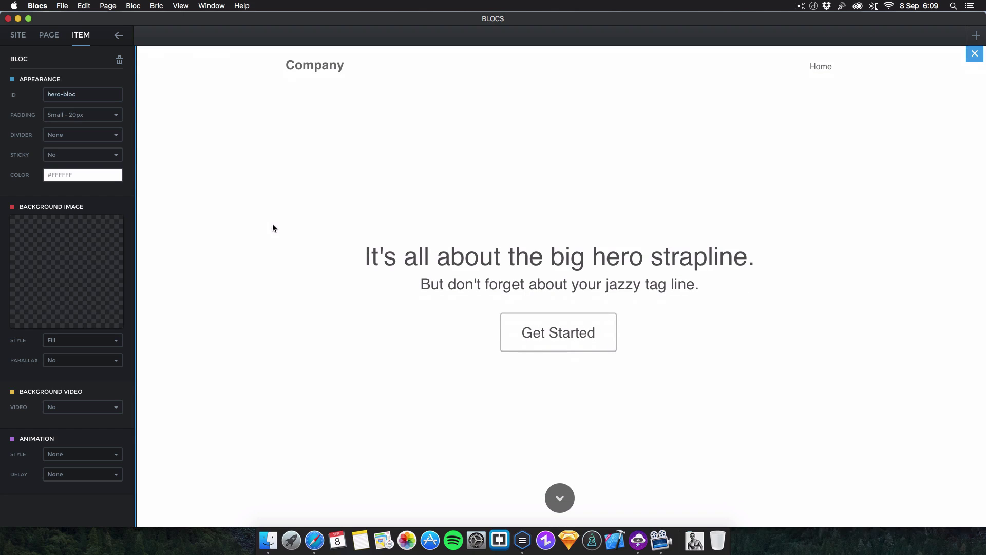
# Step: Delete the hero's strapline heading, tag line heading and Get Started button to leave its row empty
pyautogui.click(609, 285)
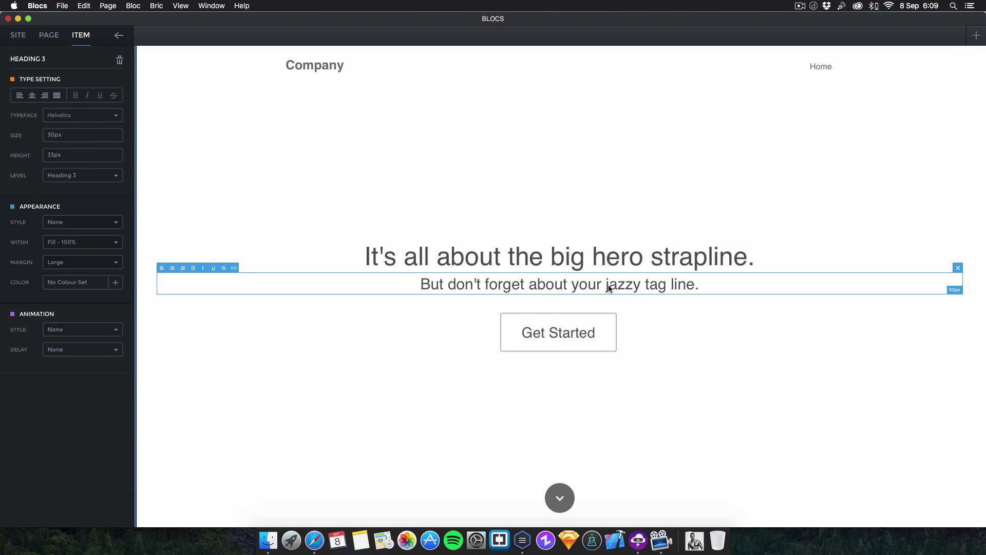
pyautogui.click(697, 260)
pyautogui.click(691, 296)
pyautogui.click(674, 263)
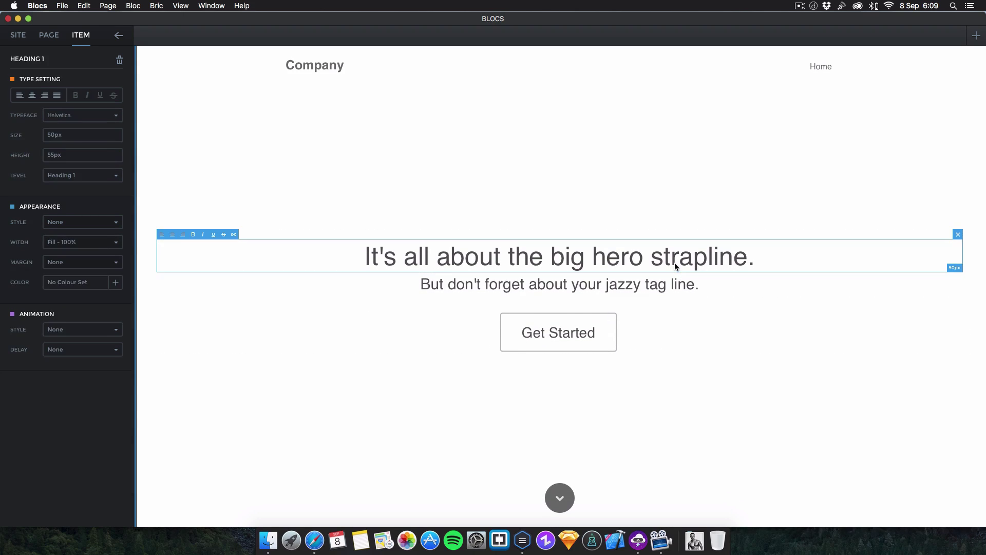
pyautogui.click(674, 284)
pyautogui.click(702, 264)
pyautogui.scroll(1, 674, 303)
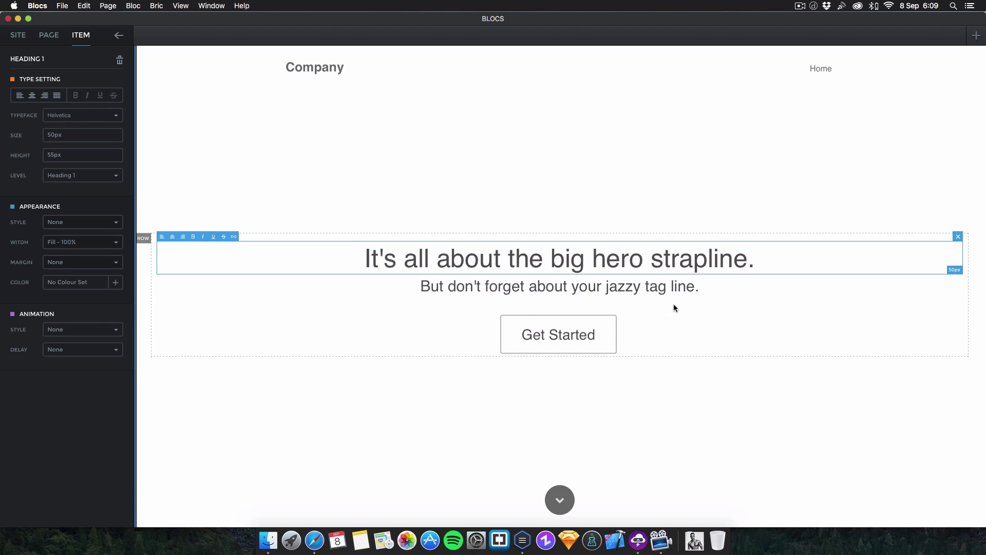
pyautogui.click(958, 238)
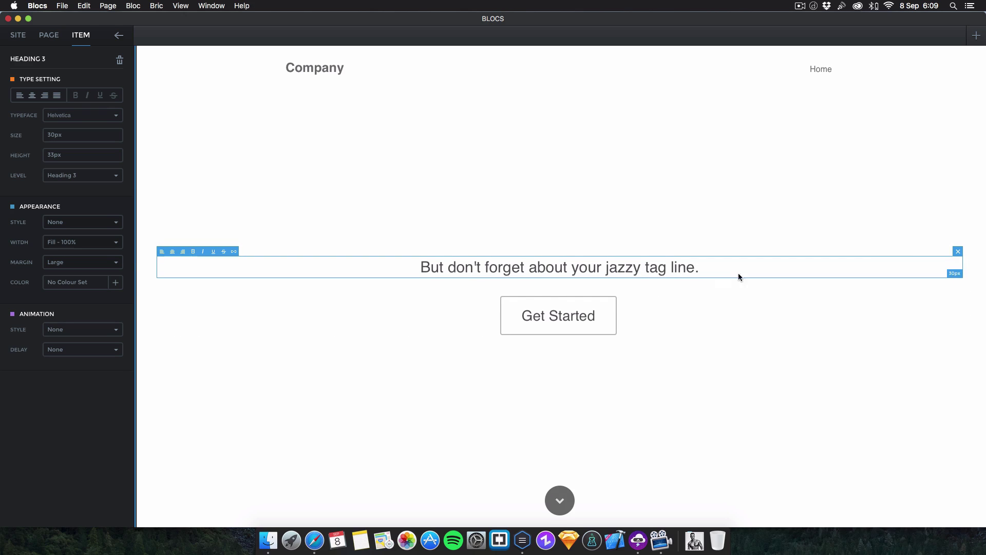
pyautogui.click(958, 251)
pyautogui.click(614, 268)
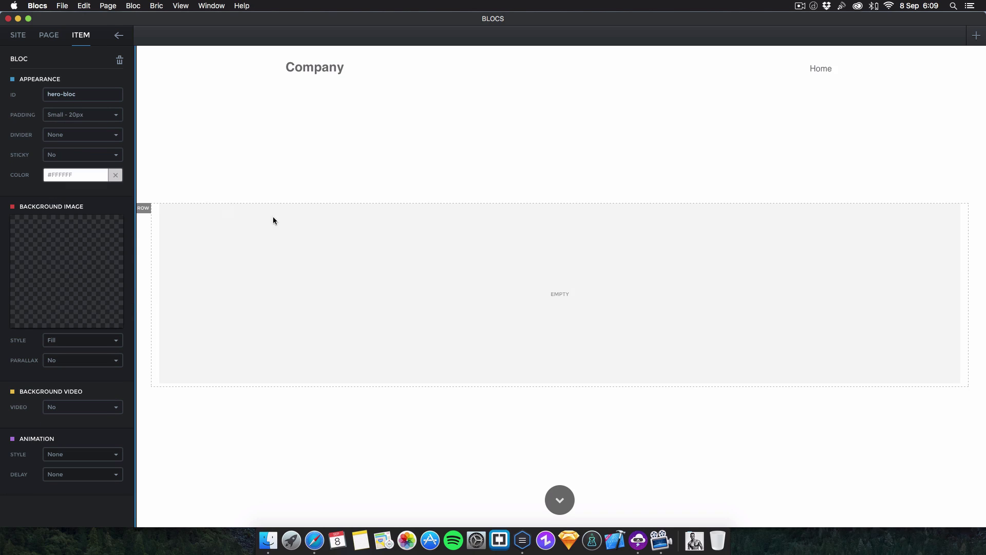
# Step: Assign the three-column layout bric to the bric shortcut bar
pyautogui.click(508, 343)
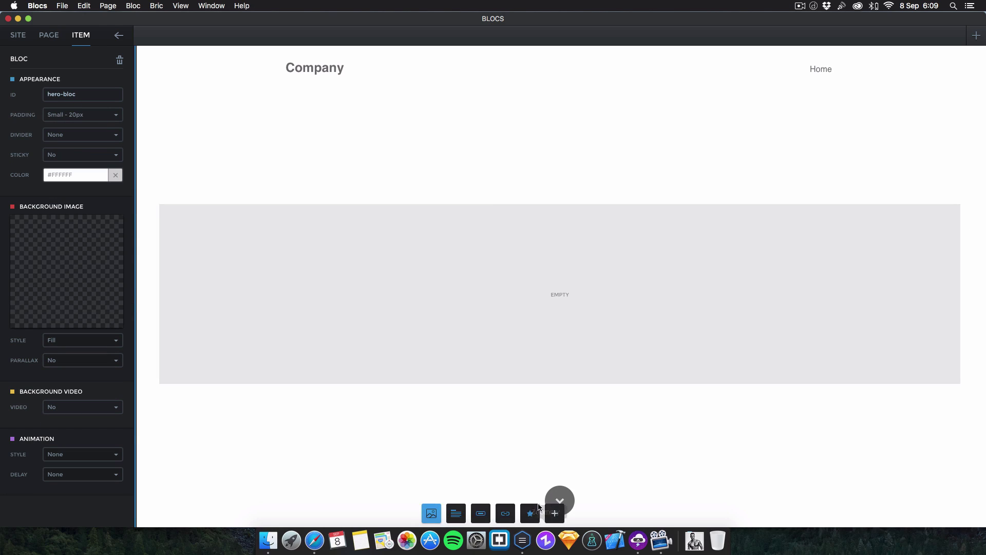
pyautogui.click(553, 514)
pyautogui.click(561, 211)
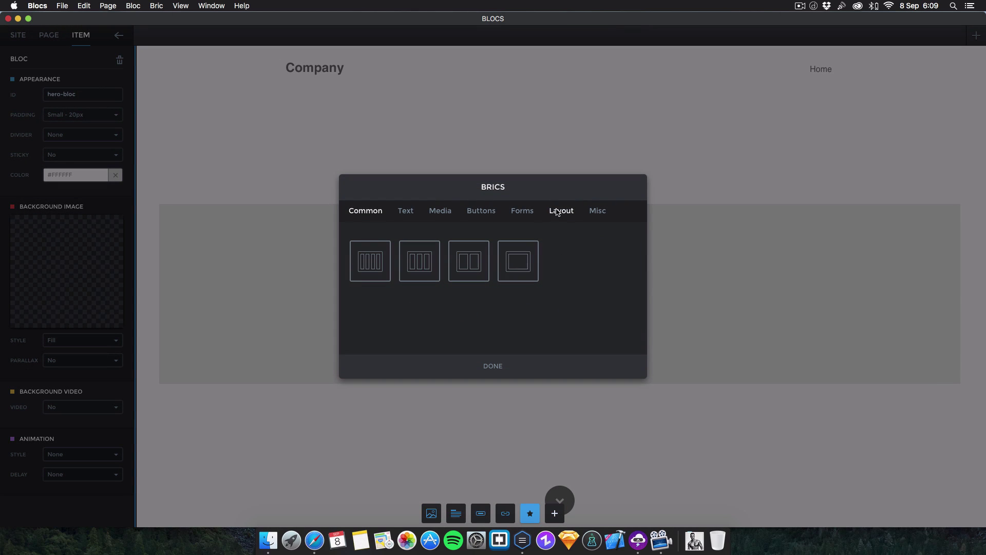
pyautogui.click(433, 266)
pyautogui.click(499, 371)
# Step: Place a three-column row directly in the hero's empty area and undo the placement
pyautogui.click(553, 275)
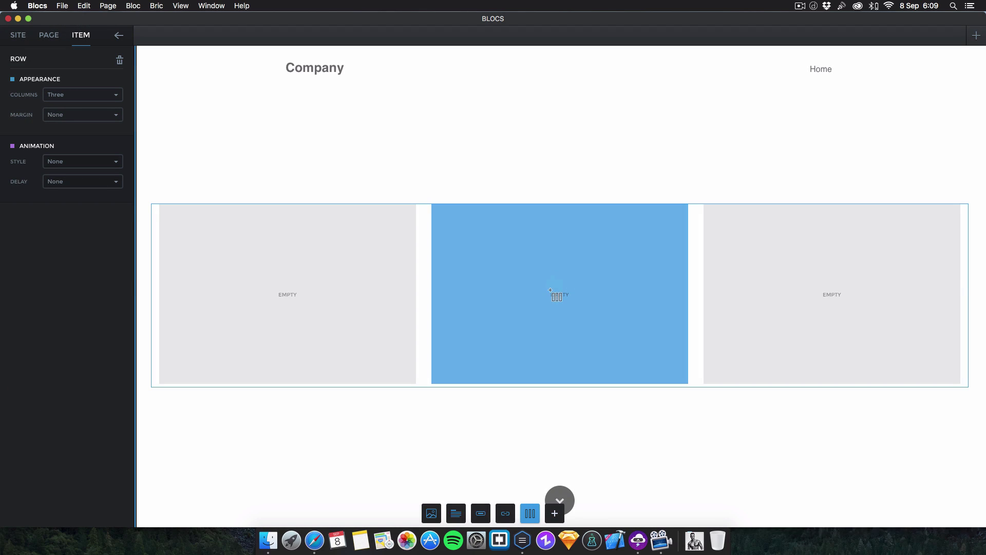
pyautogui.moveTo(504, 342); pyautogui.dragTo(424, 339)
pyautogui.click(84, 6)
pyautogui.click(443, 334)
pyautogui.press('super+z')
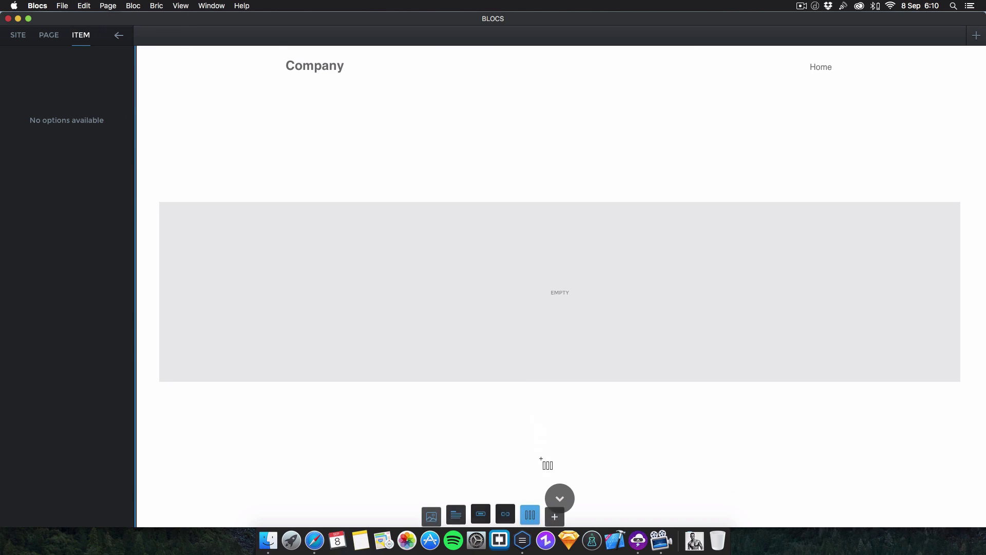
# Step: Place a Form bric in the empty hero area and insert a three-column row above its Name field
pyautogui.click(555, 513)
pyautogui.click(522, 212)
pyautogui.click(370, 261)
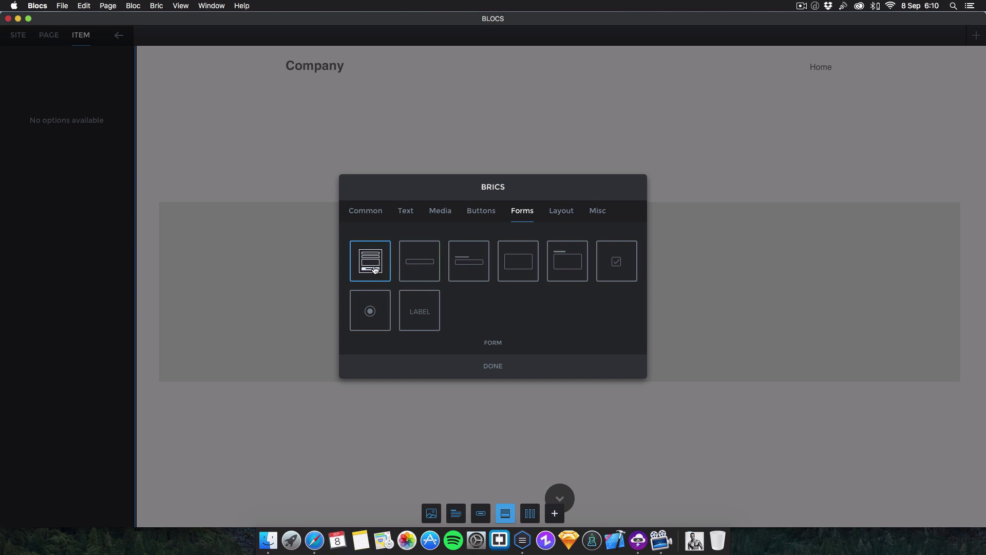
pyautogui.click(493, 366)
pyautogui.moveTo(499, 296); pyautogui.dragTo(483, 224)
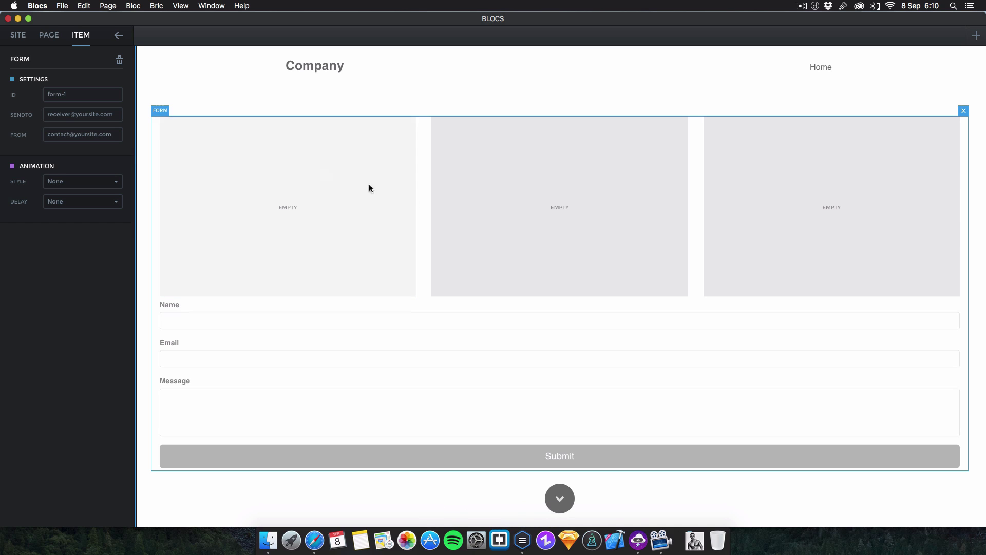
# Step: Place an input field in each of the first two form columns and a button in the third
pyautogui.click(532, 462)
pyautogui.moveTo(583, 517)
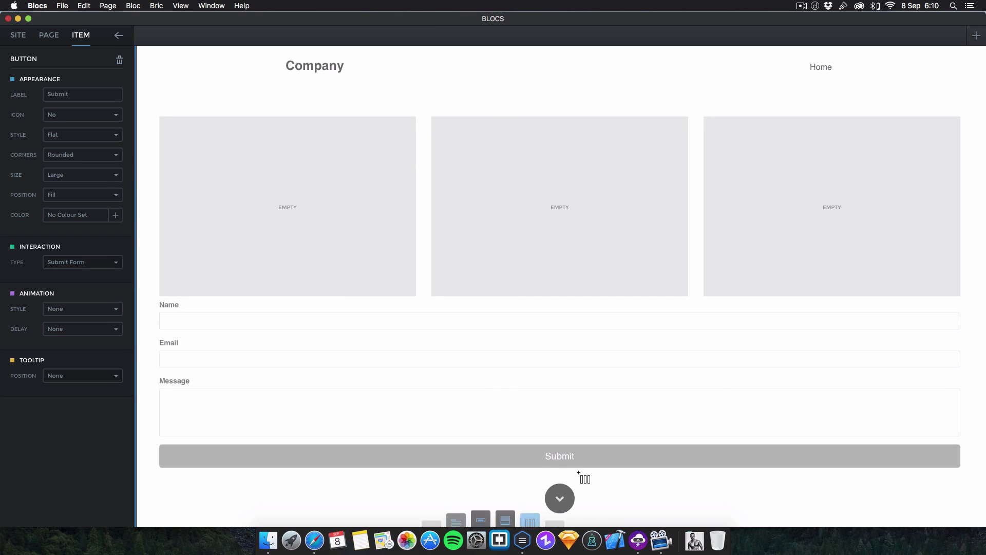
pyautogui.click(457, 515)
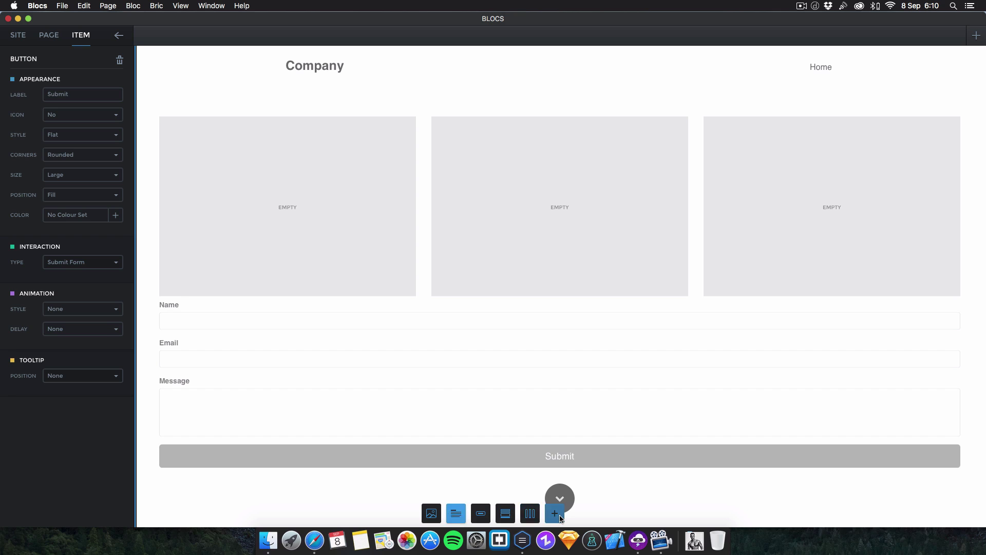
pyautogui.moveTo(436, 264); pyautogui.dragTo(591, 223)
pyautogui.moveTo(492, 516); pyautogui.dragTo(751, 269)
# Step: Delete the form's default Name, Email and Message fields, their labels and the Submit button
pyautogui.click(923, 250)
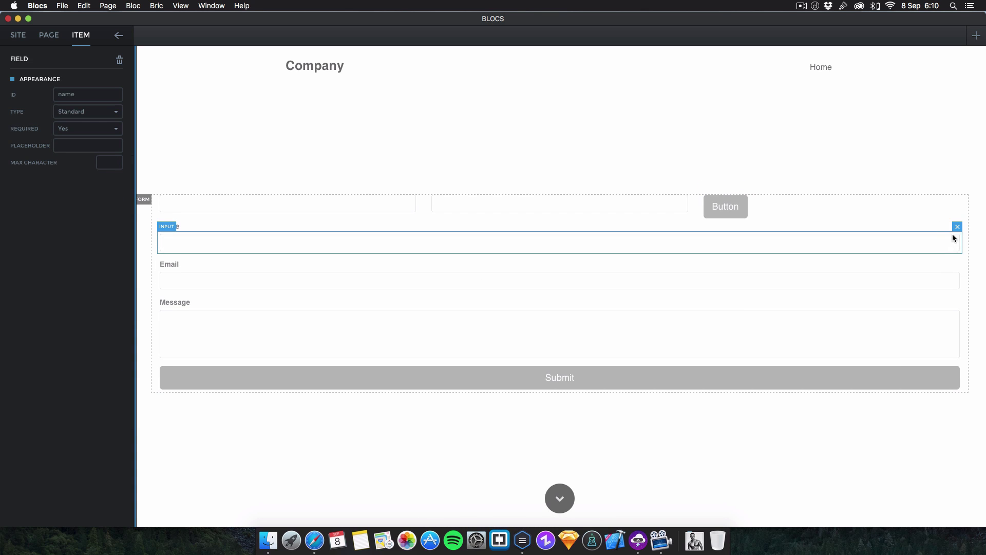
pyautogui.click(957, 227)
pyautogui.click(942, 260)
pyautogui.click(958, 246)
pyautogui.click(928, 273)
pyautogui.click(957, 263)
pyautogui.click(933, 293)
pyautogui.click(958, 291)
pyautogui.click(948, 305)
pyautogui.click(957, 287)
# Step: Set the third-column button's position to Fill and give it a smaller size
pyautogui.click(726, 291)
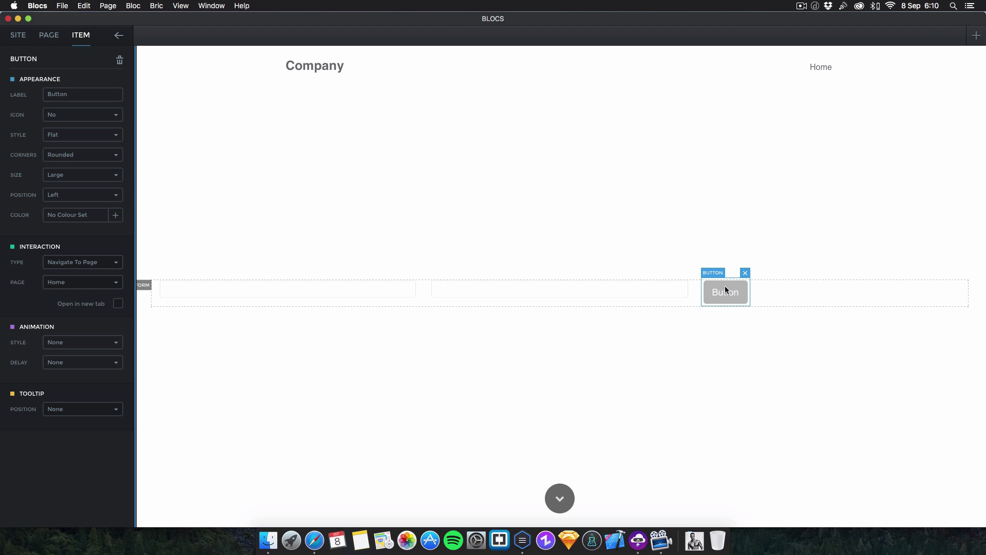
pyautogui.click(46, 194)
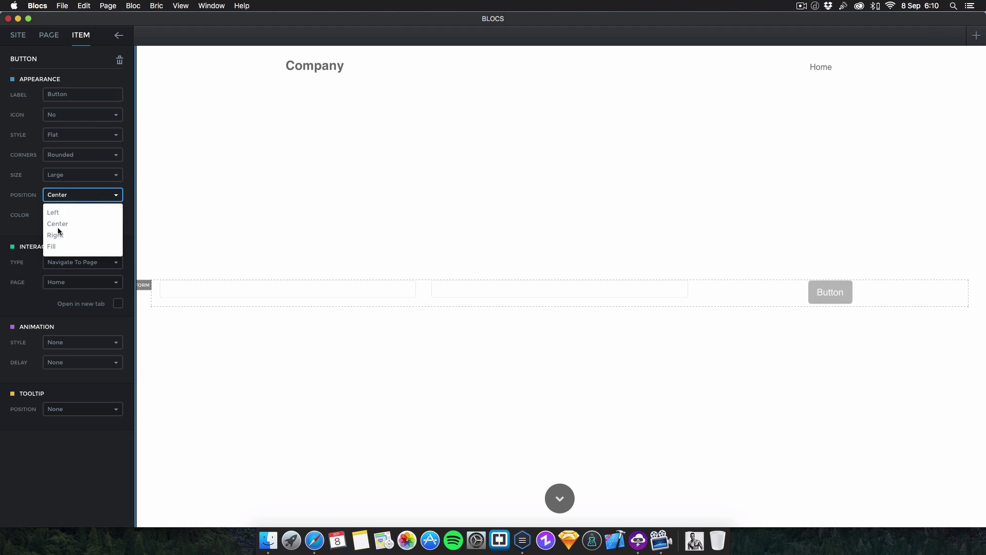
pyautogui.click(58, 249)
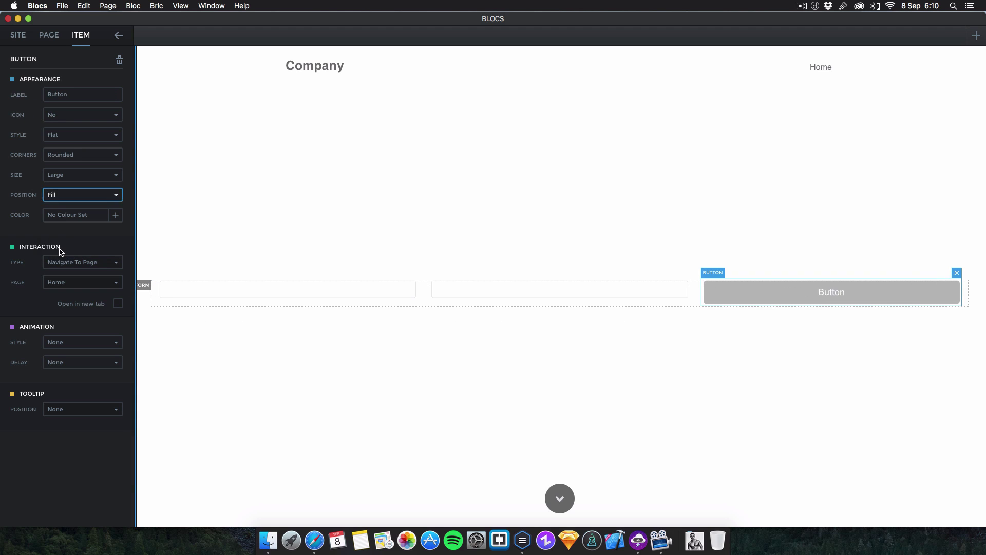
pyautogui.click(72, 175)
pyautogui.click(69, 200)
pyautogui.click(251, 303)
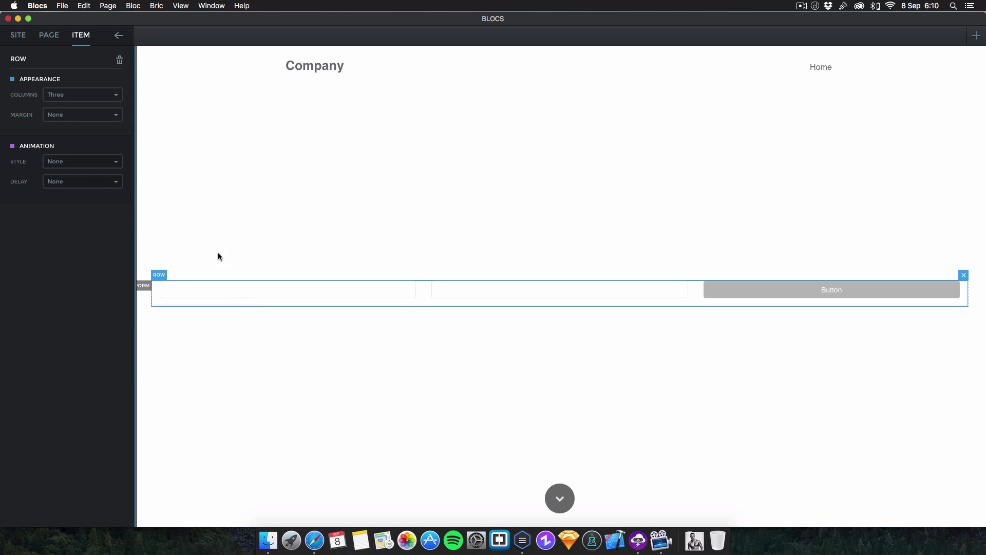
# Step: Place a button bric under the Company logo in the hero's navbar and delete it
pyautogui.click(225, 334)
pyautogui.moveTo(191, 335); pyautogui.dragTo(296, 95)
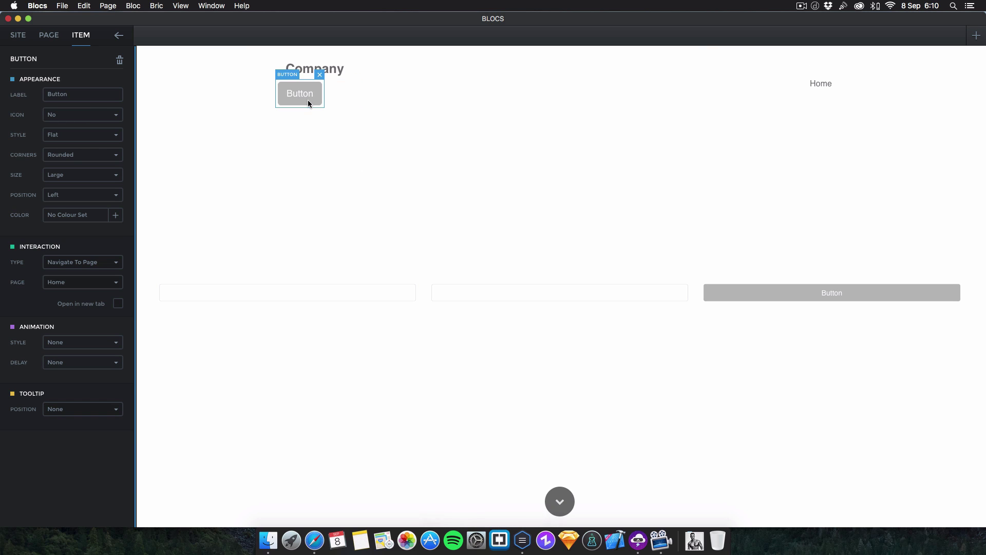
pyautogui.click(321, 74)
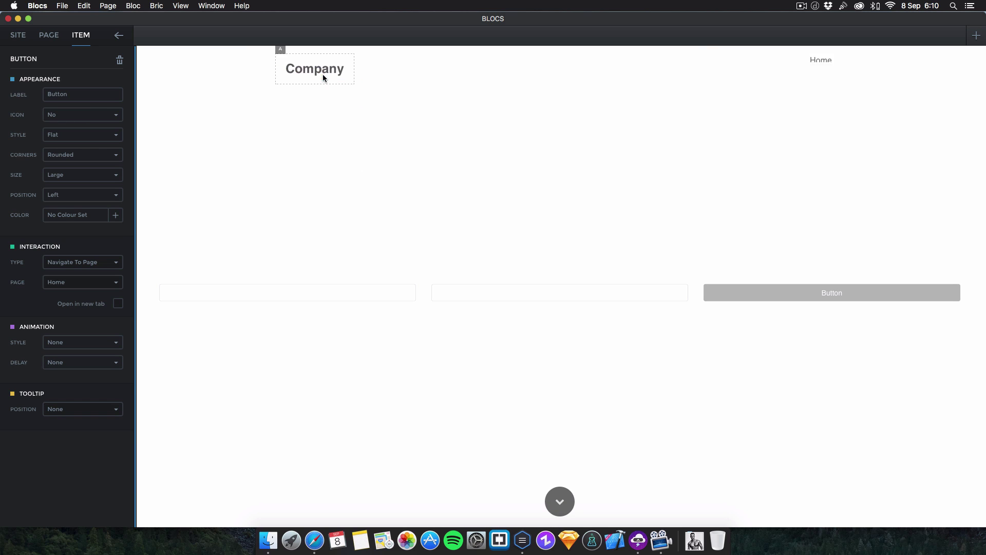
# Step: Add the Blog bloc with an image beside feature text below the hero
pyautogui.press('super+z')
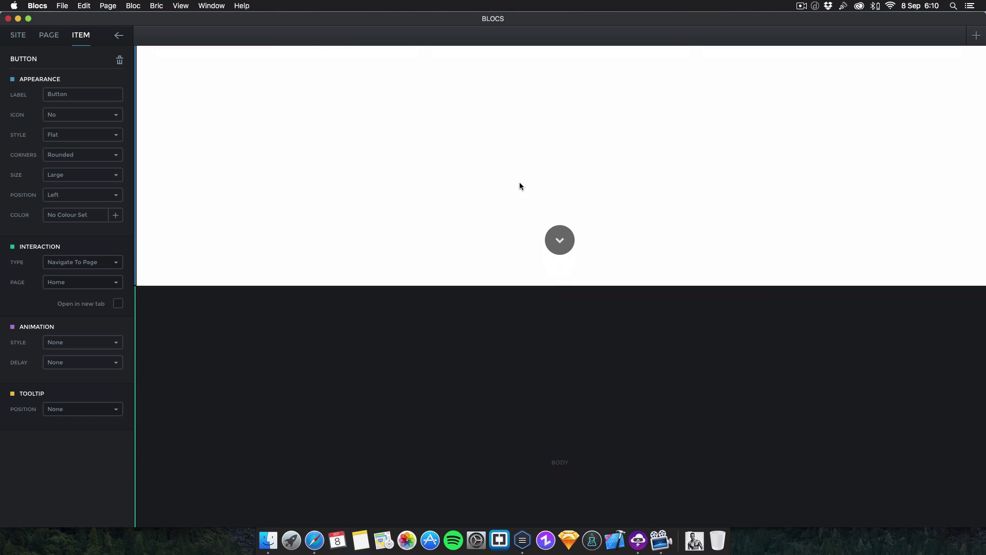
pyautogui.click(569, 192)
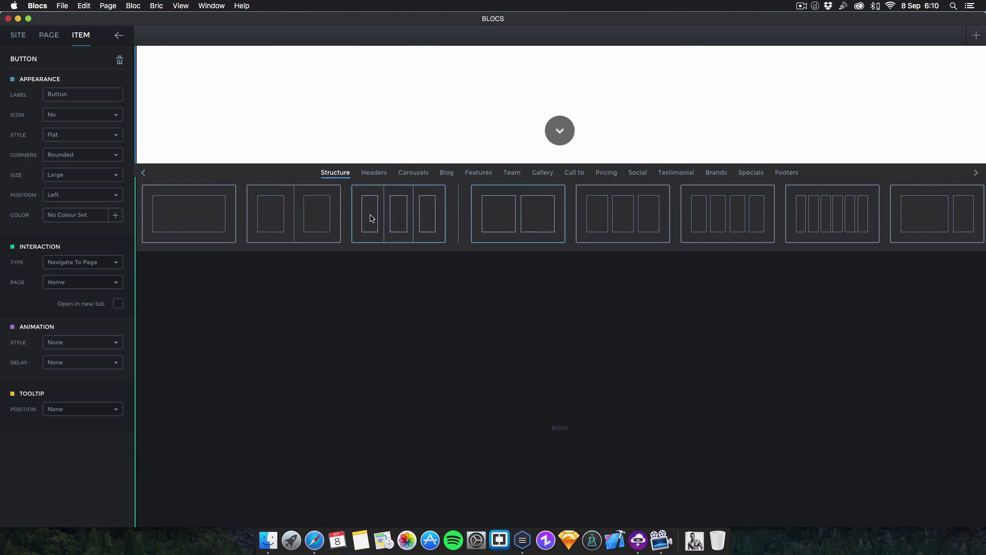
pyautogui.click(426, 173)
pyautogui.click(452, 175)
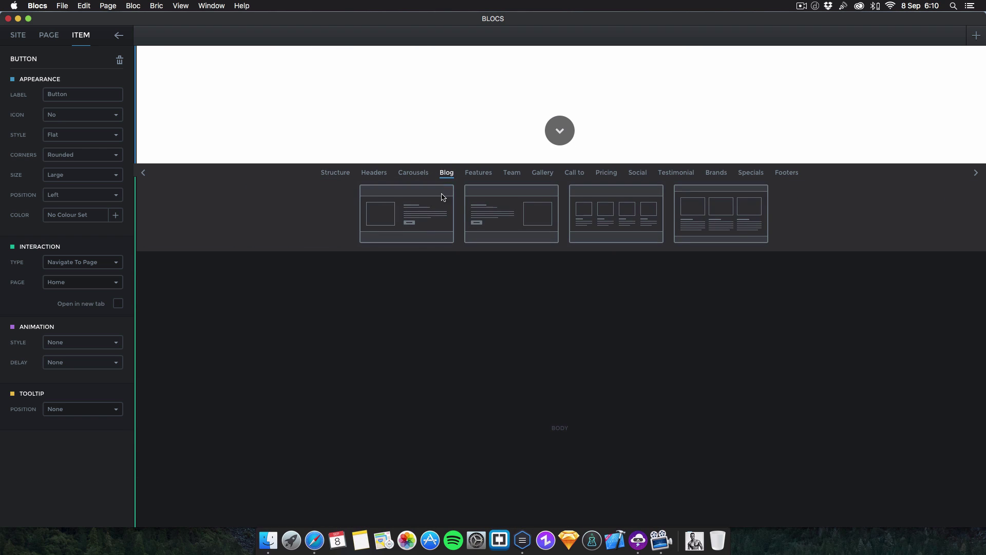
pyautogui.click(442, 198)
pyautogui.scroll(5, 304, 227)
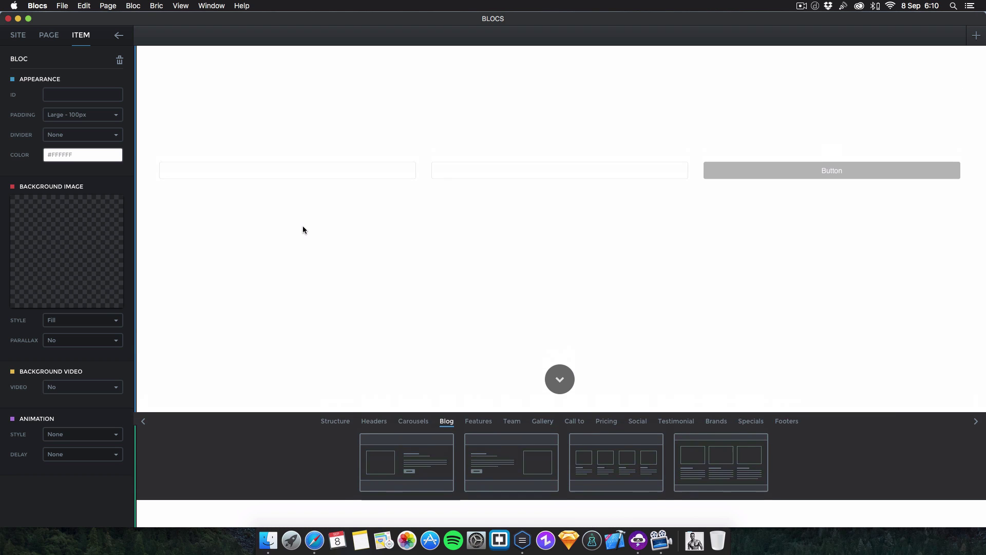
# Step: Preview the page in Safari and test the hero form's two input fields and its button
pyautogui.press('super+p')
pyautogui.click(556, 197)
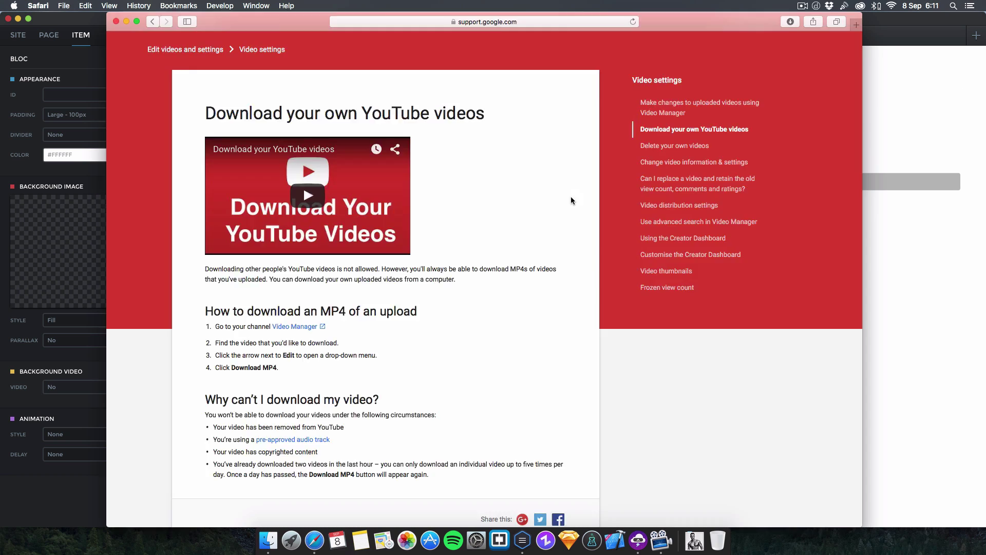
pyautogui.scroll(-3, 504, 204)
pyautogui.scroll(-3, 504, 204)
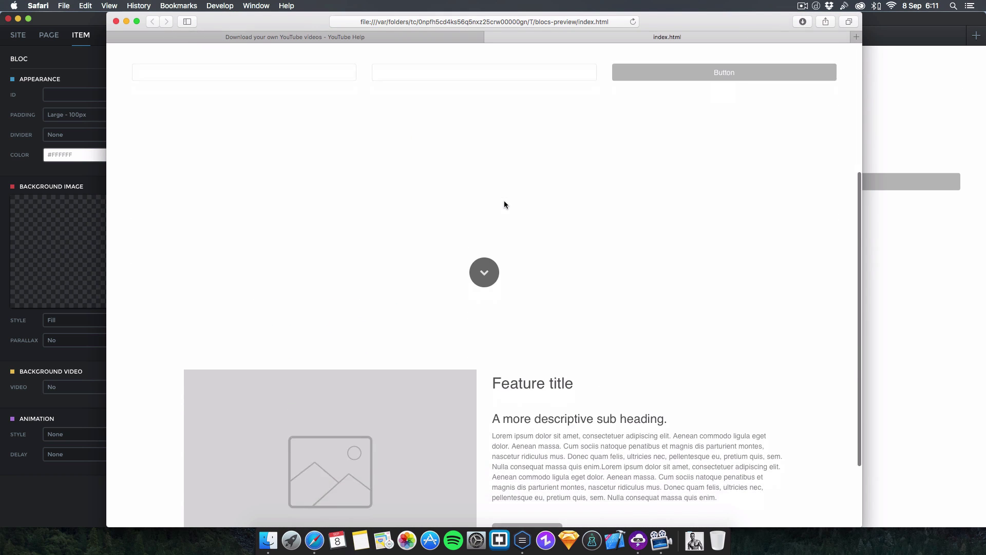
pyautogui.scroll(6, 504, 204)
pyautogui.click(353, 280)
pyautogui.click(552, 277)
pyautogui.click(655, 286)
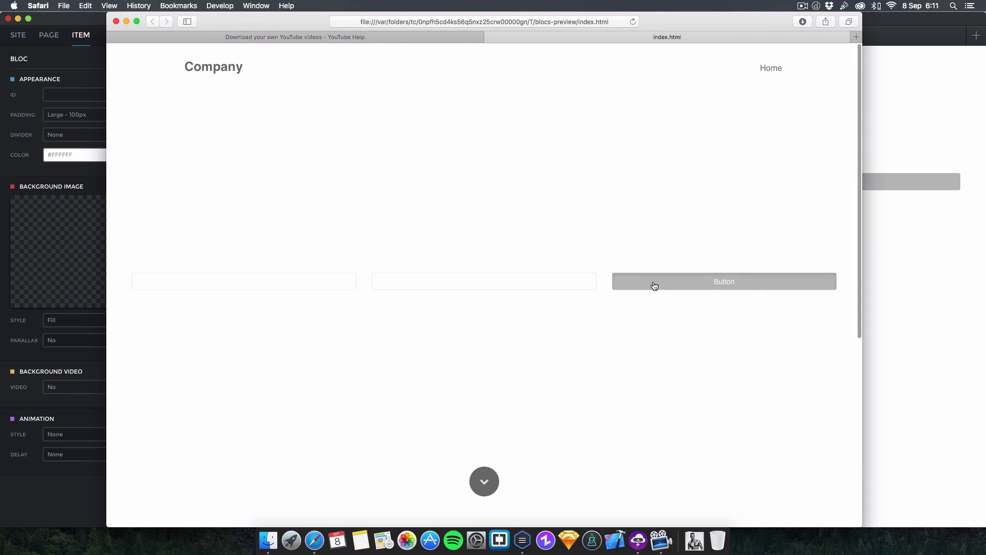
pyautogui.click(341, 277)
pyautogui.click(427, 283)
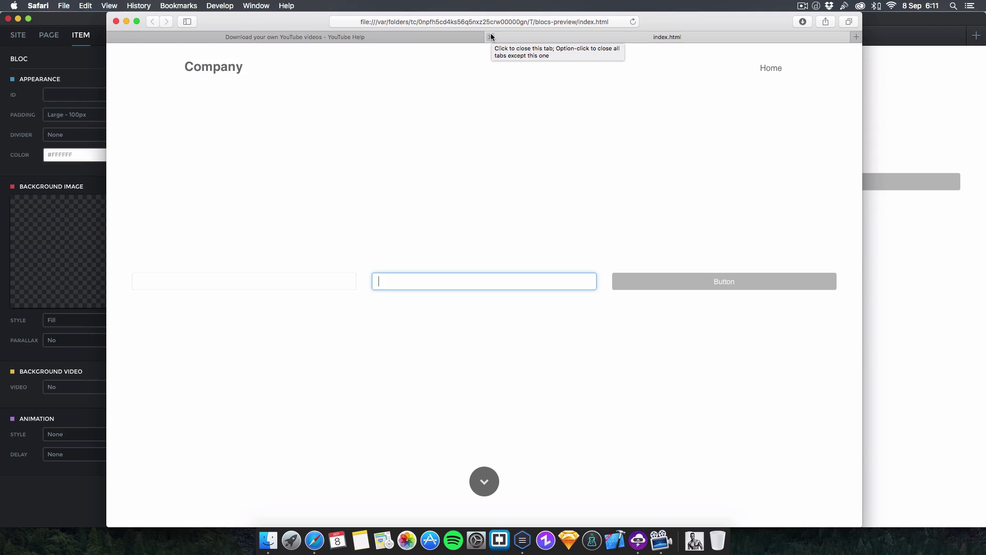
# Step: Return to Blocs and add a structure bloc with two equal columns to the empty page body
pyautogui.press('super+Tab')
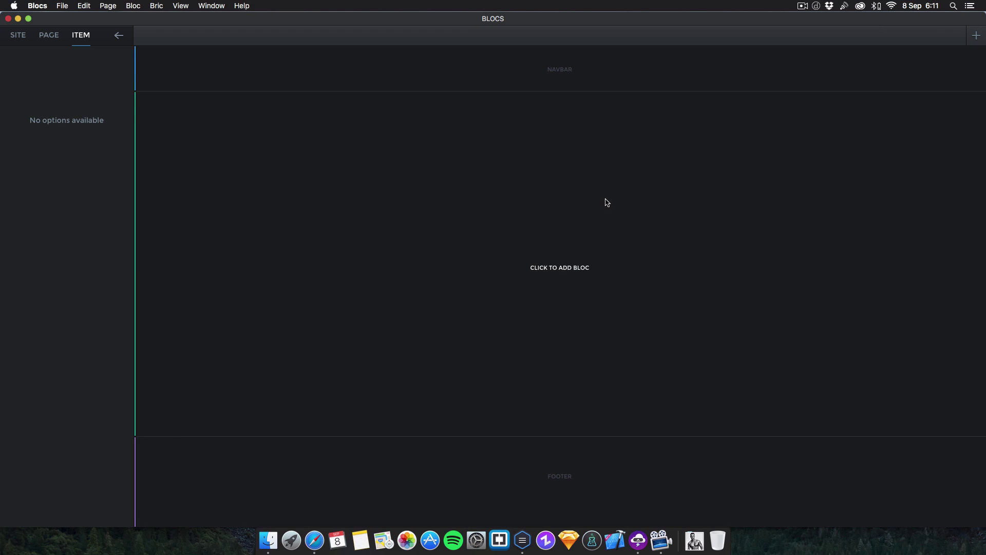
pyautogui.click(606, 202)
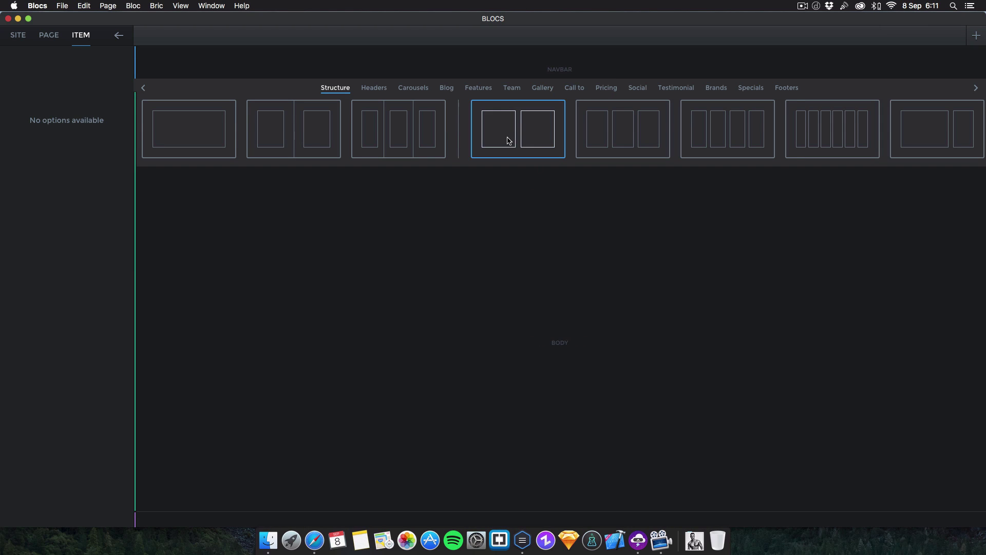
pyautogui.hscroll(5, 581, 142)
pyautogui.hscroll(-5, 581, 143)
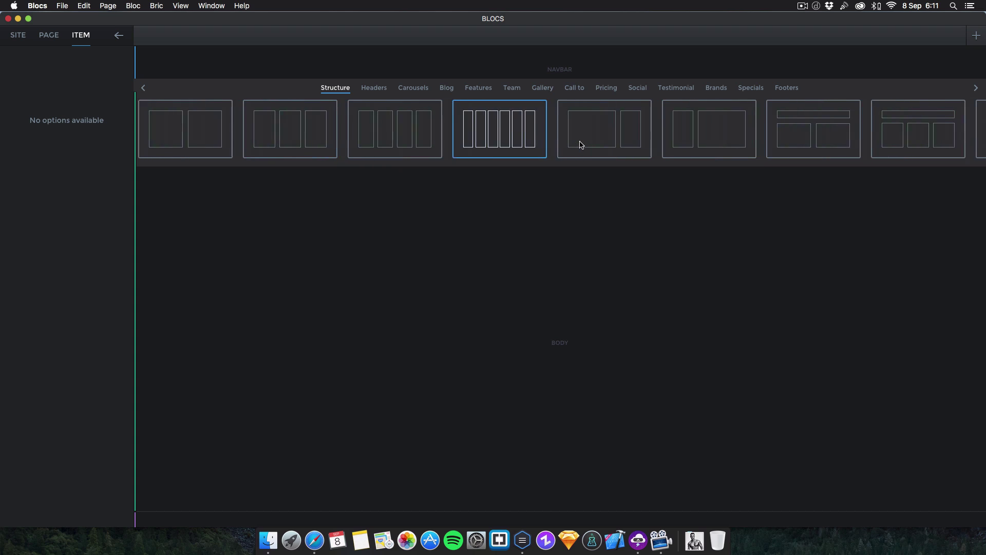
pyautogui.click(522, 145)
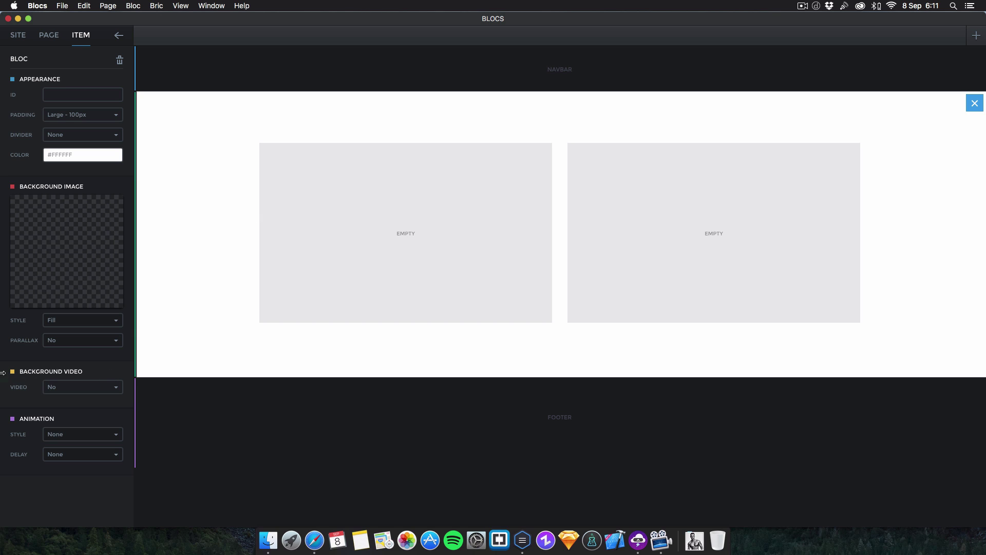
# Step: Enable background video for the two-column bloc by setting Video to Yes
pyautogui.press('super+Tab')
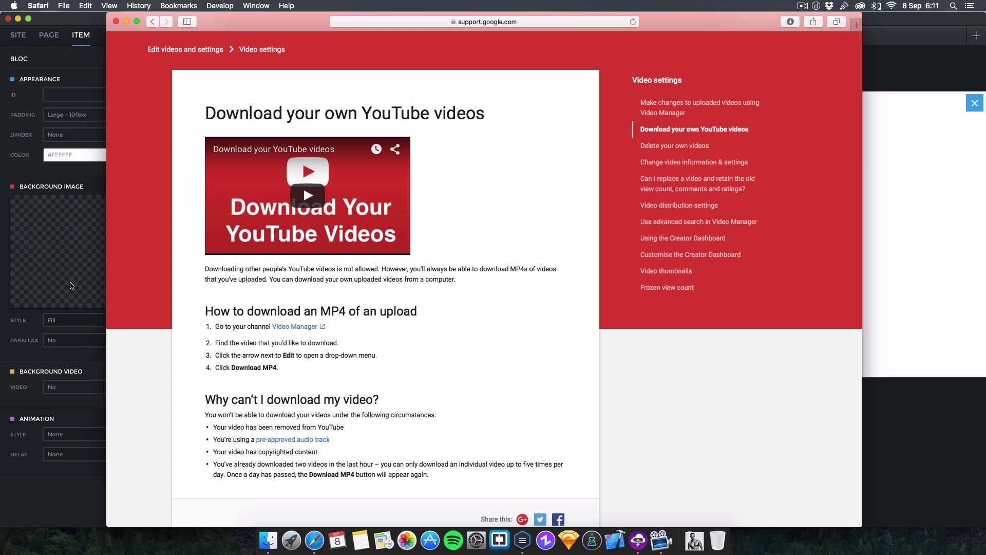
pyautogui.click(80, 361)
pyautogui.click(93, 388)
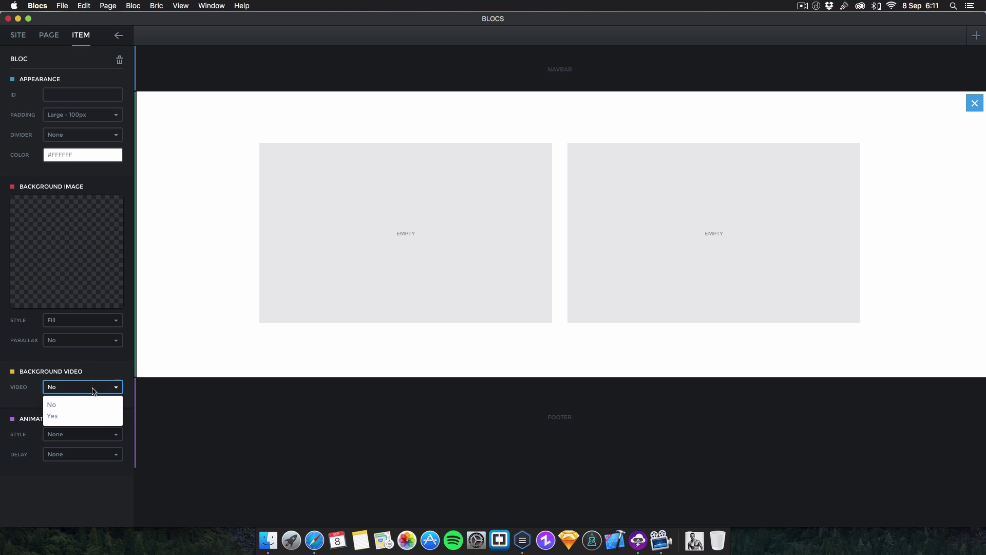
pyautogui.click(73, 415)
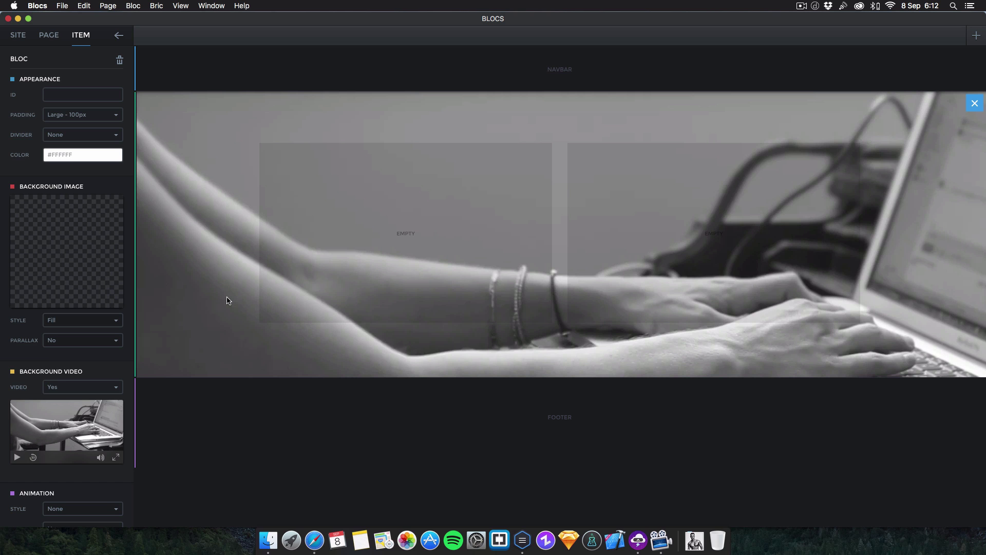
# Step: Reveal the desktop and examine the file information of the Blocs%20Word%20Spacing%20Extension.mp4 video
pyautogui.hotkey('ctrl', 'Up')
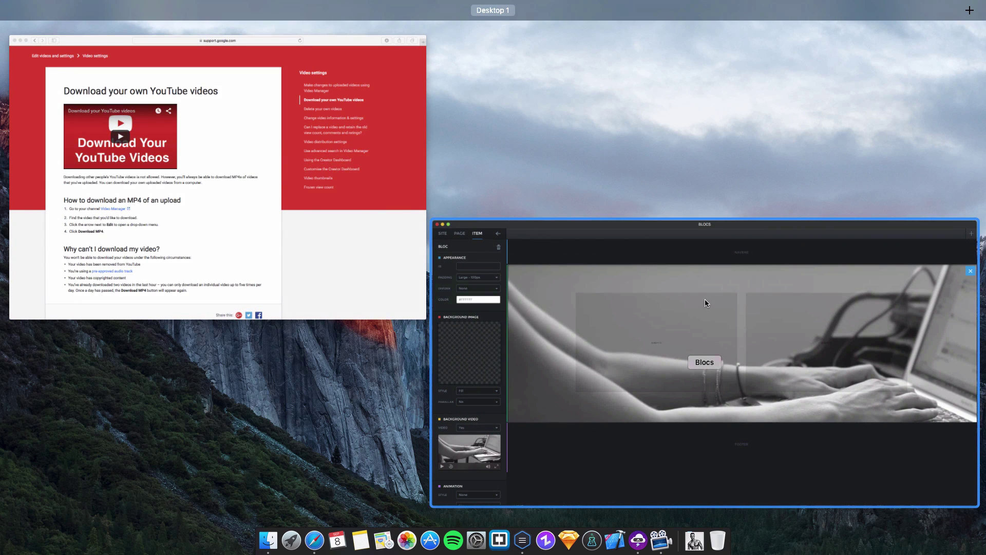
pyautogui.click(706, 303)
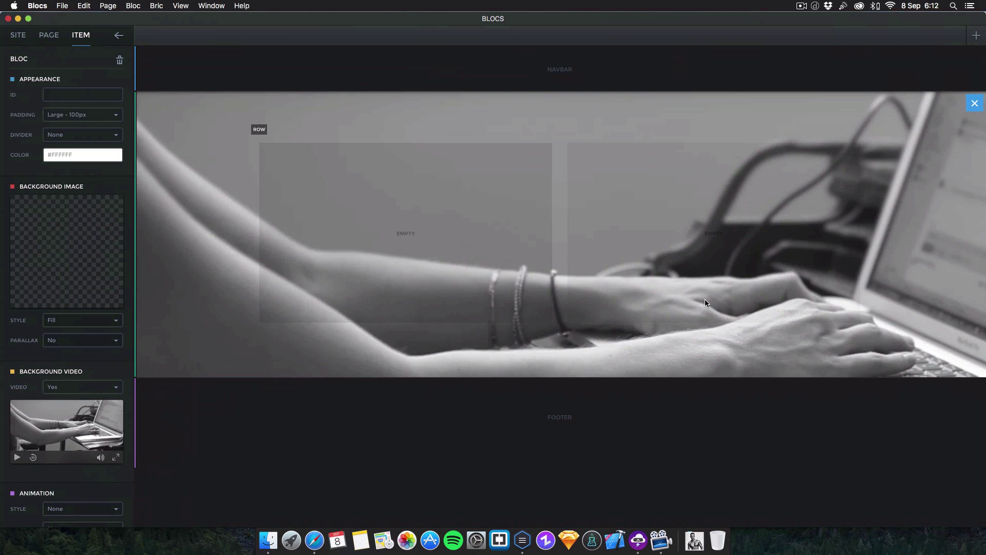
pyautogui.hotkey('ctrl', 'Up')
pyautogui.click(705, 303)
pyautogui.press('F11')
pyautogui.click(691, 292)
pyautogui.rightClick(686, 289)
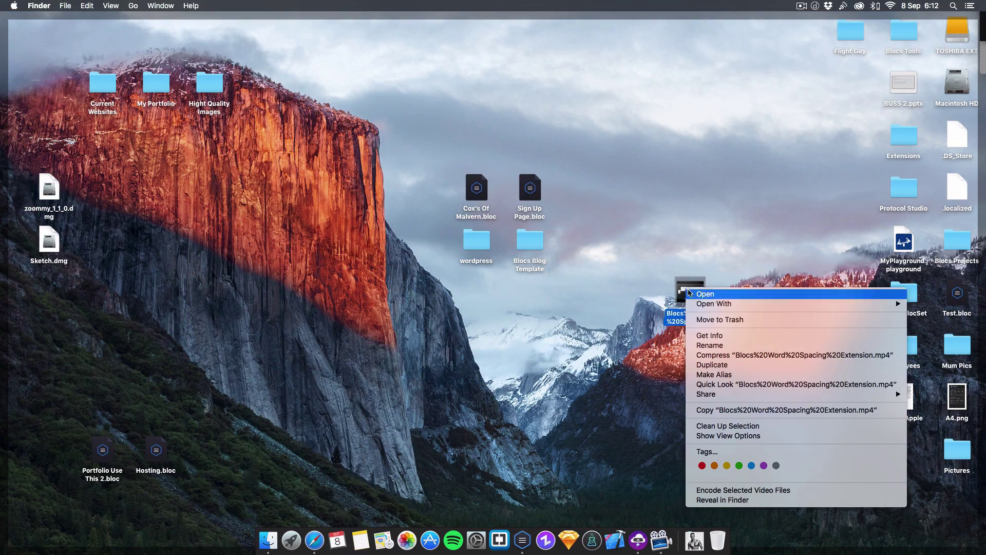
pyautogui.click(712, 334)
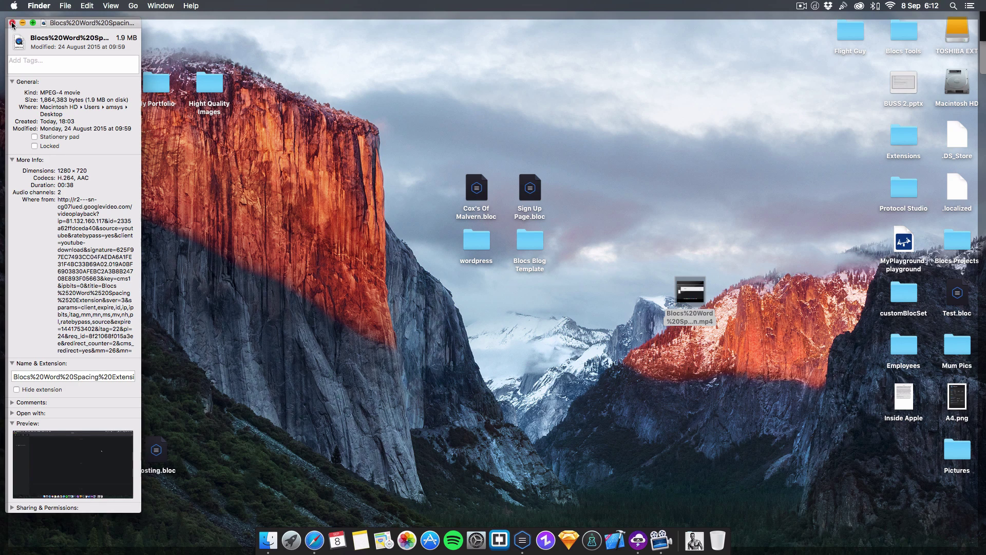
pyautogui.click(12, 23)
pyautogui.click(511, 334)
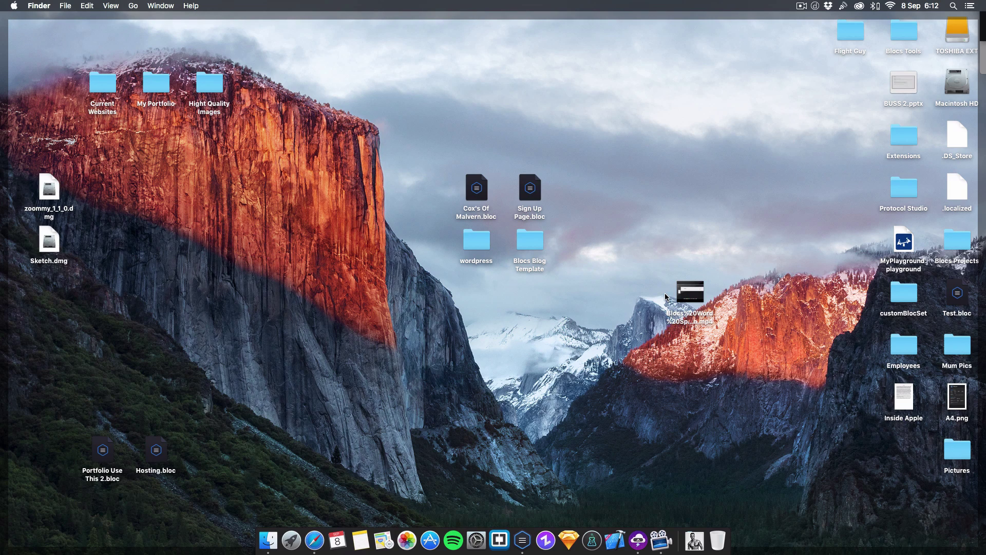
# Step: Bring the Blocs%20Word%20Spacing%20Extension.mp4 video into the project assets and remove that asset again
pyautogui.moveTo(674, 296); pyautogui.dragTo(192, 237)
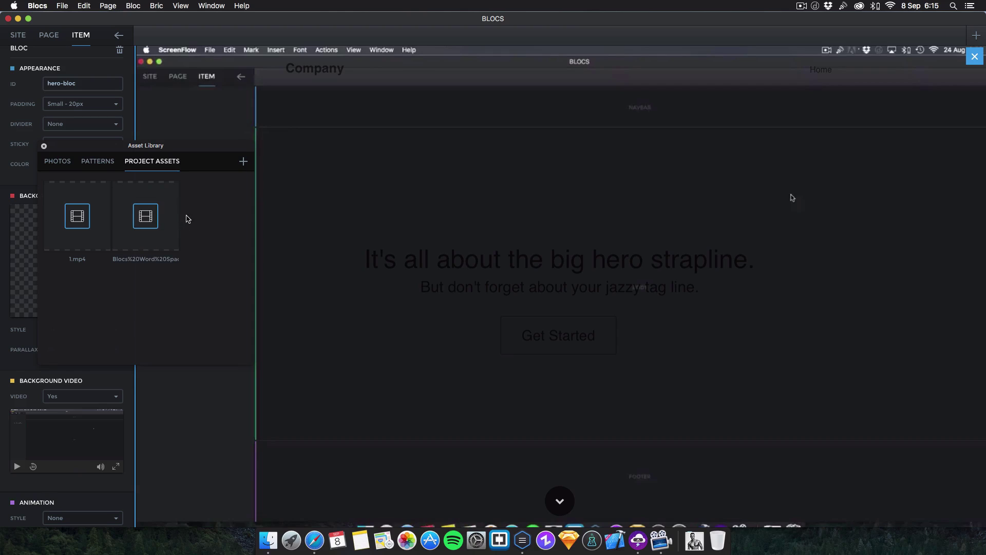
pyautogui.click(139, 259)
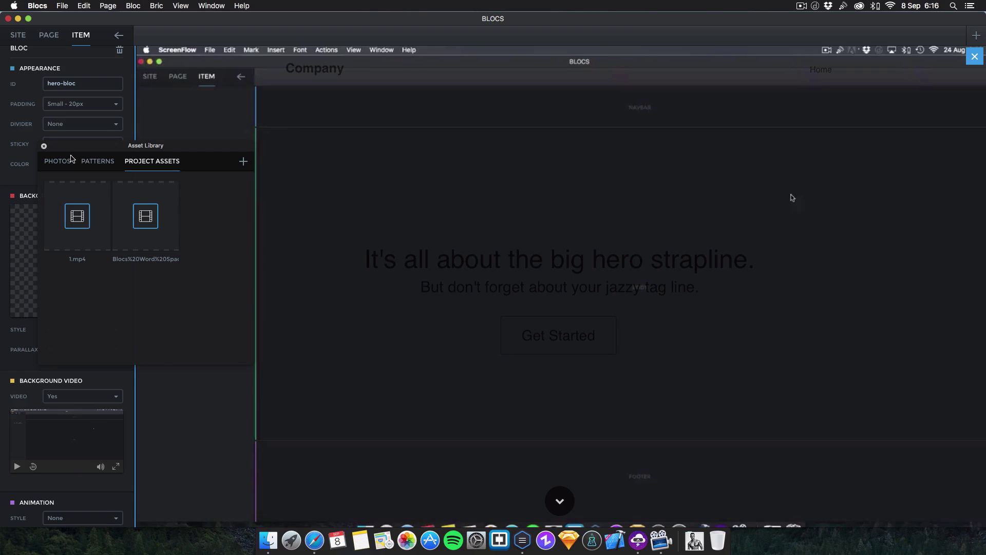
pyautogui.rightClick(147, 208)
pyautogui.click(172, 224)
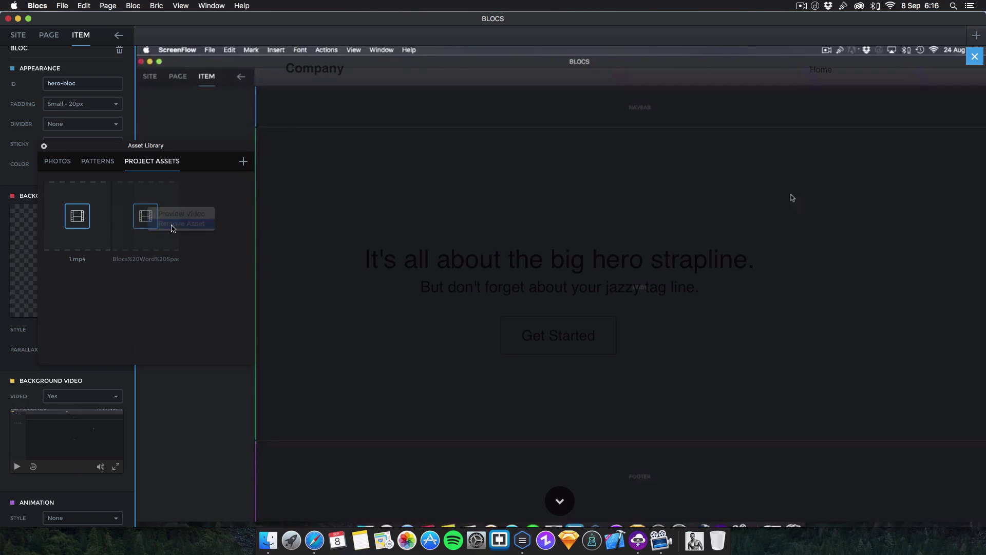
# Step: Preview the 1.mp4 project asset in QuickTime Player, lower the volume, pause playback and quit the player
pyautogui.rightClick(75, 215)
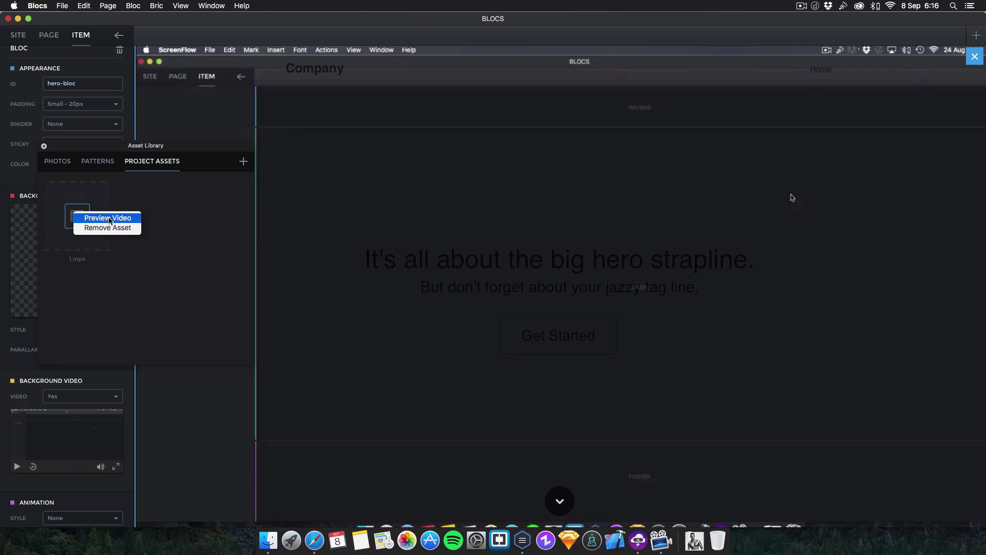
pyautogui.click(107, 219)
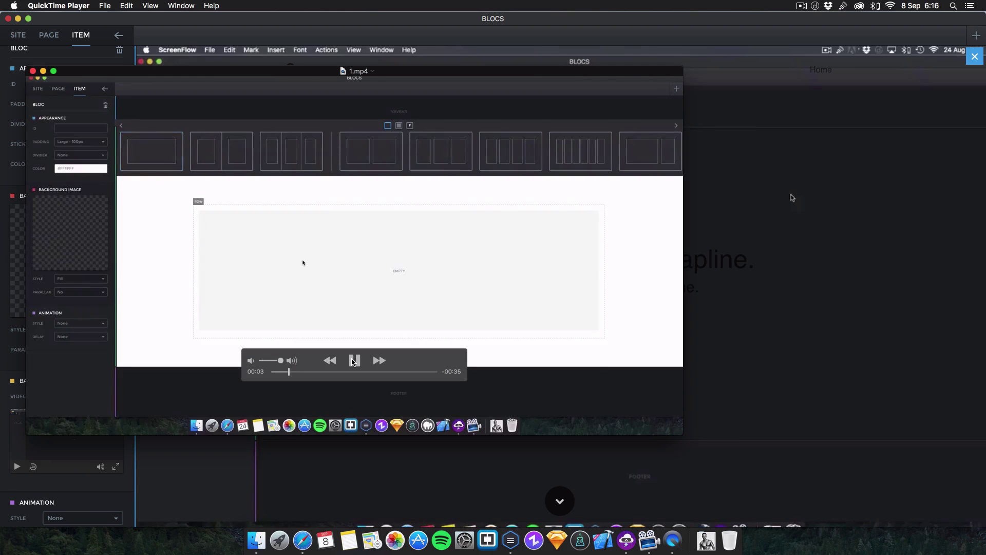
pyautogui.press('XF86AudioLowerVolume')
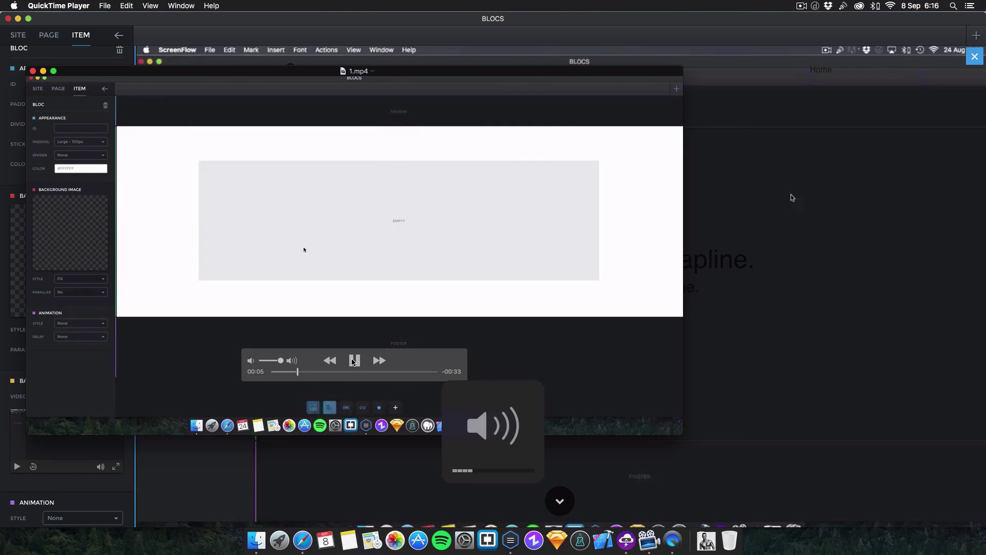
pyautogui.click(354, 360)
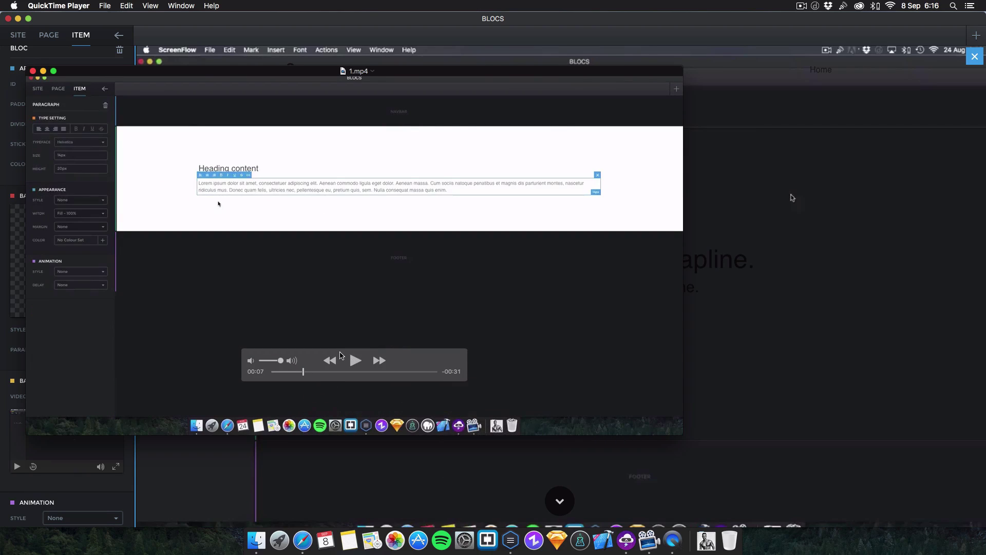
pyautogui.press('XF86AudioMute')
pyautogui.press('super+w')
pyautogui.press('super+q')
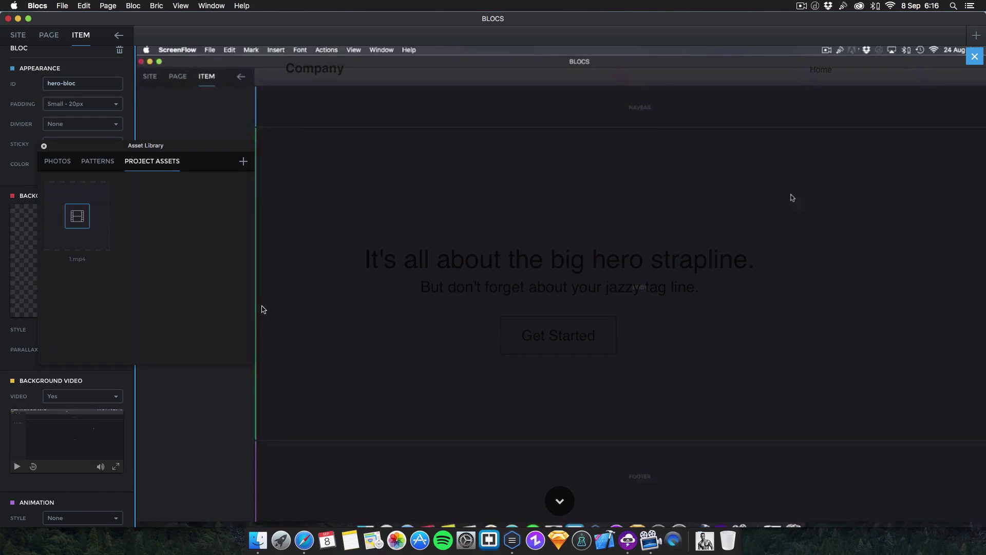
# Step: Close the Asset Library and add the titled Gallery bloc with two rows of four images below the hero
pyautogui.click(44, 148)
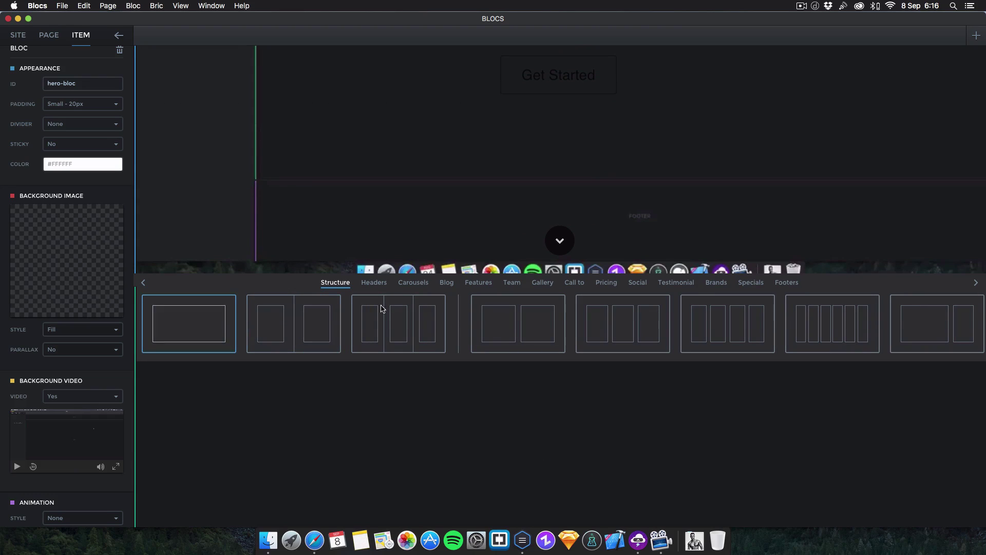
pyautogui.click(542, 282)
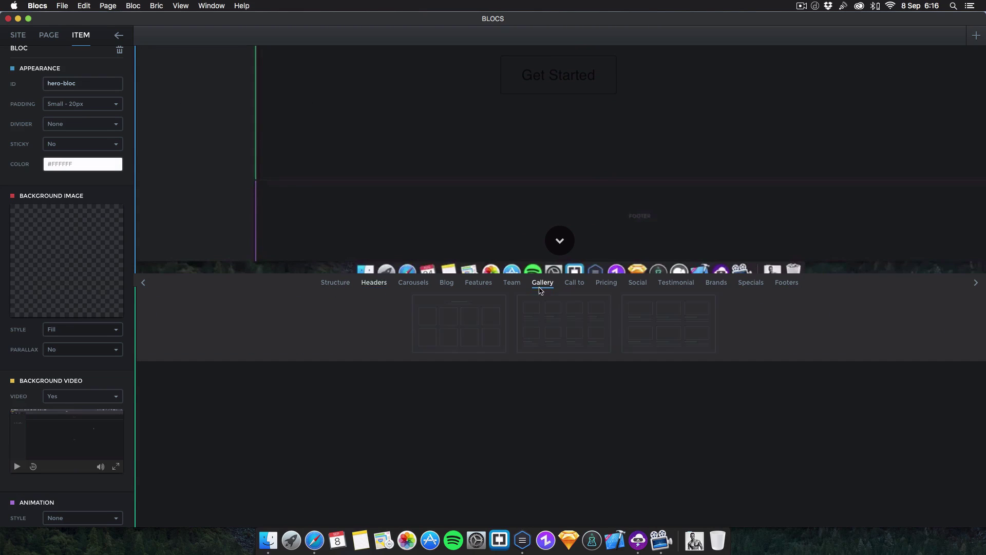
pyautogui.click(468, 336)
# Step: Preview the page in Safari and examine the hero's background video and the gallery beneath it
pyautogui.press('super+p')
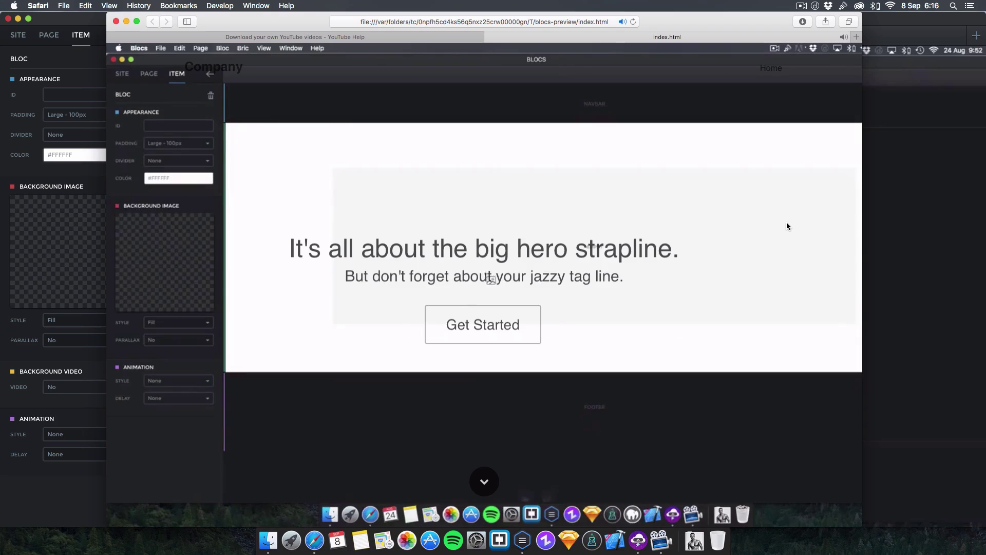
pyautogui.scroll(-5, 787, 222)
pyautogui.scroll(-4, 787, 226)
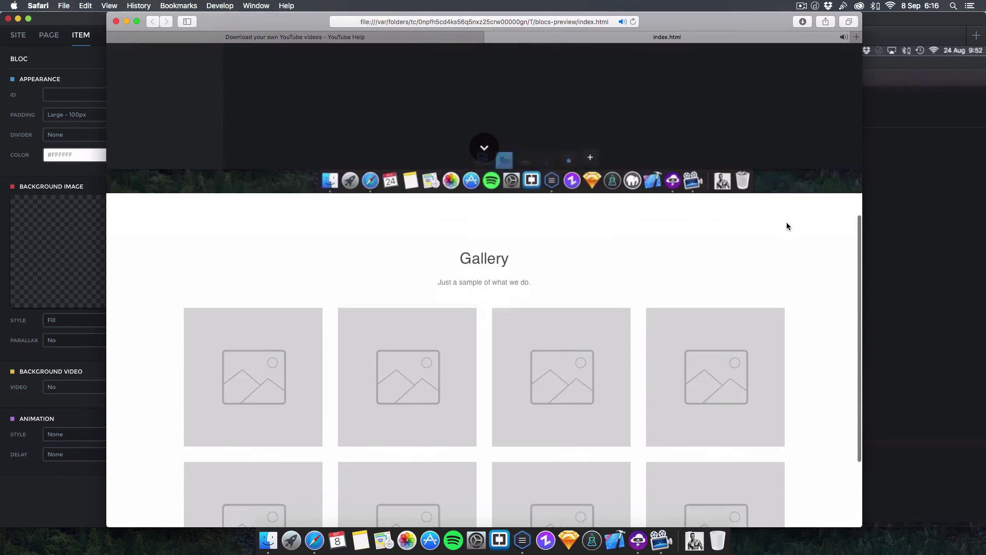
pyautogui.scroll(6, 787, 226)
pyautogui.scroll(2, 789, 226)
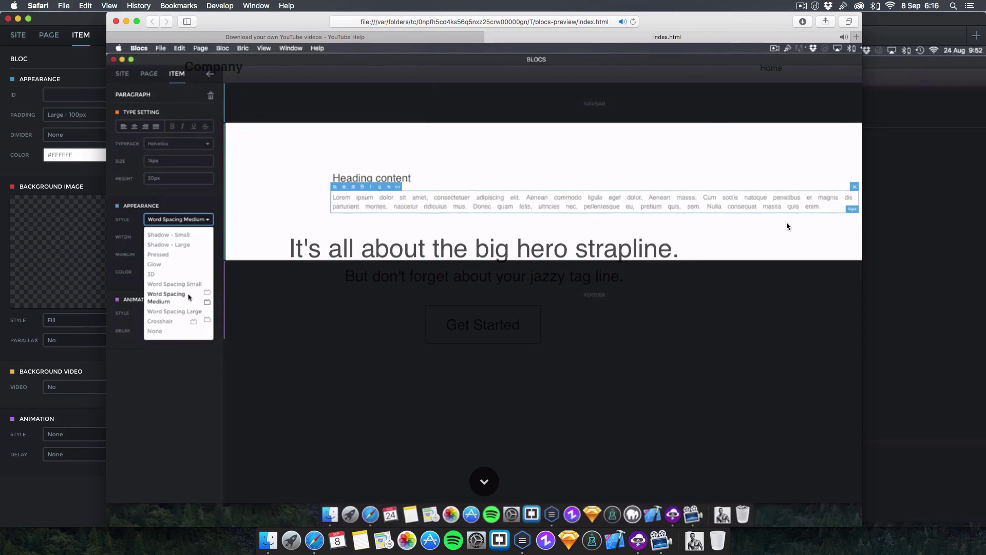
pyautogui.scroll(-3, 741, 219)
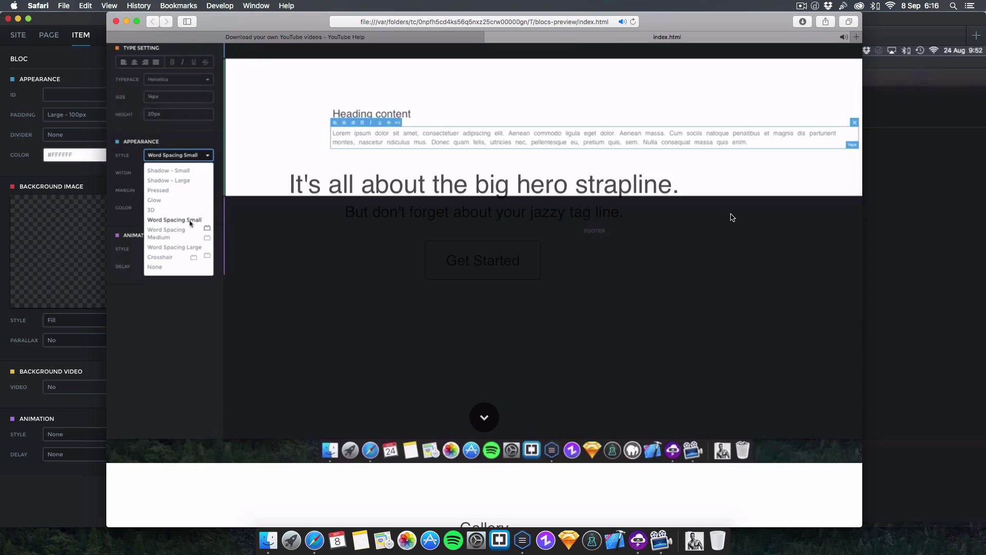
pyautogui.scroll(3, 732, 217)
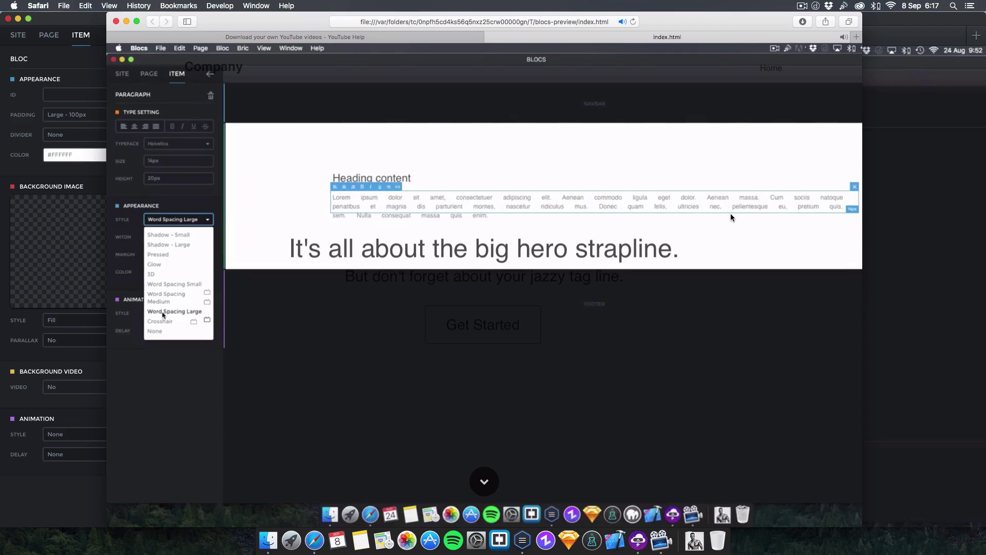
# Step: Look through the previewed page, close the preview, and select the hero bloc to show its background video settings
pyautogui.scroll(-10, 731, 214)
pyautogui.scroll(10, 731, 217)
pyautogui.press('super+w')
pyautogui.click(920, 202)
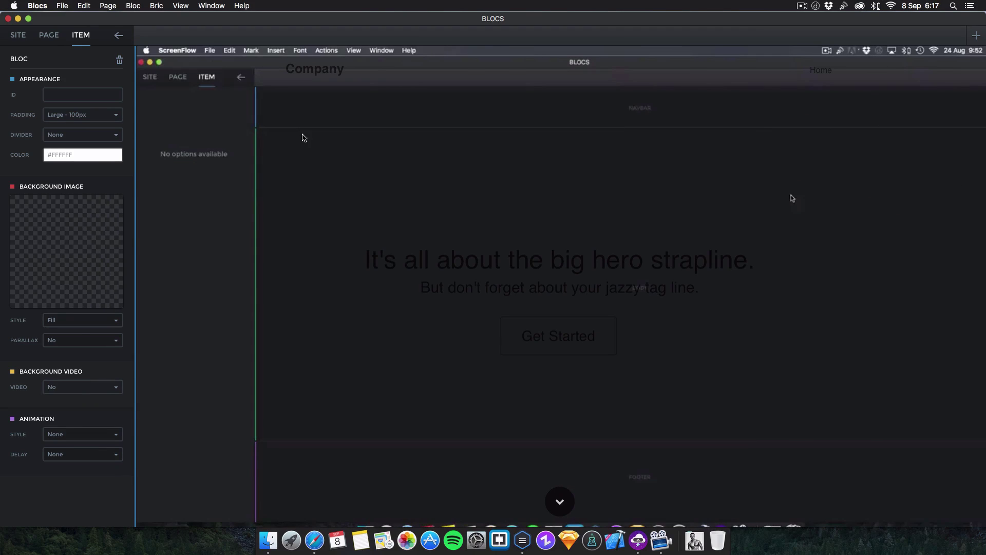
pyautogui.click(170, 324)
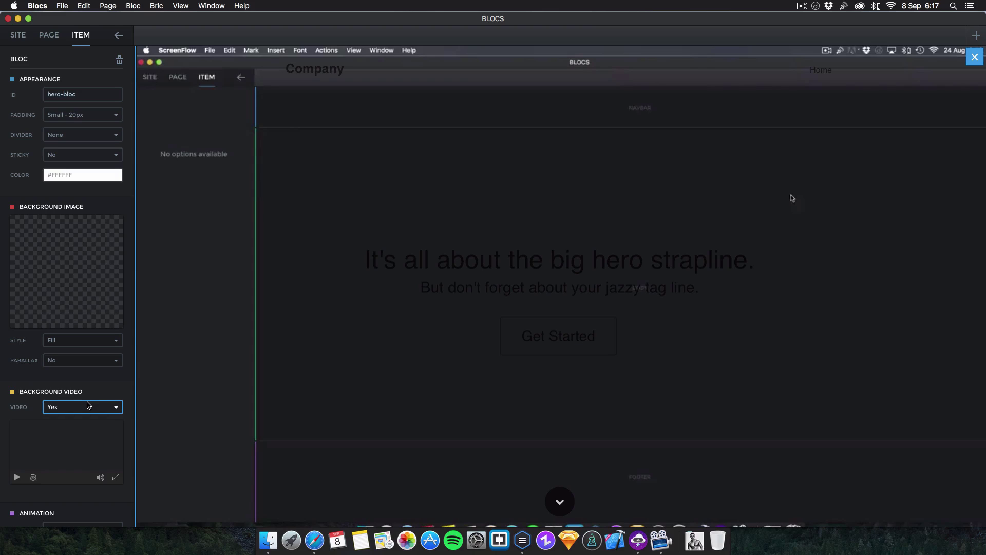
# Step: Preview the page in Safari again and examine the video hero at a narrow and a wide browser width
pyautogui.press('super+r')
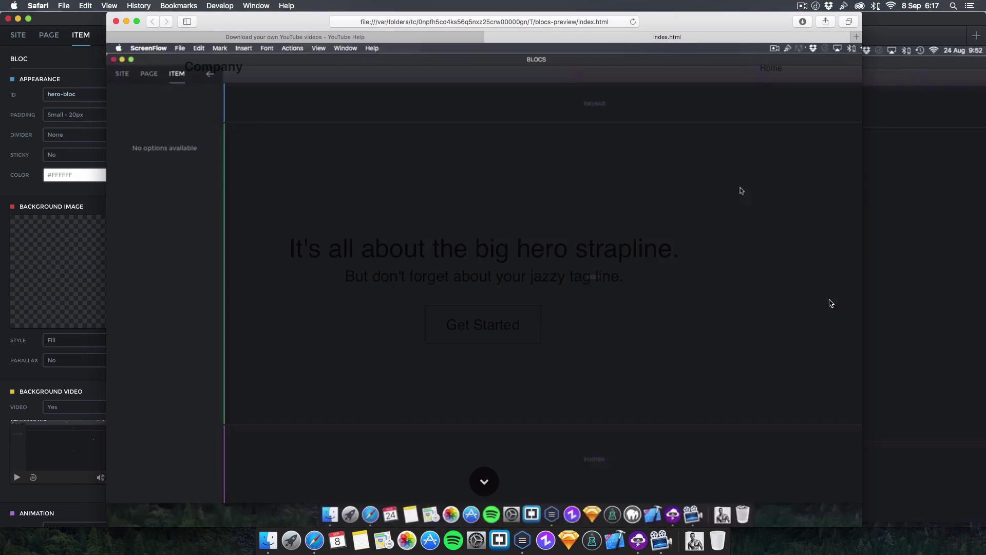
pyautogui.moveTo(862, 284); pyautogui.dragTo(123, 264)
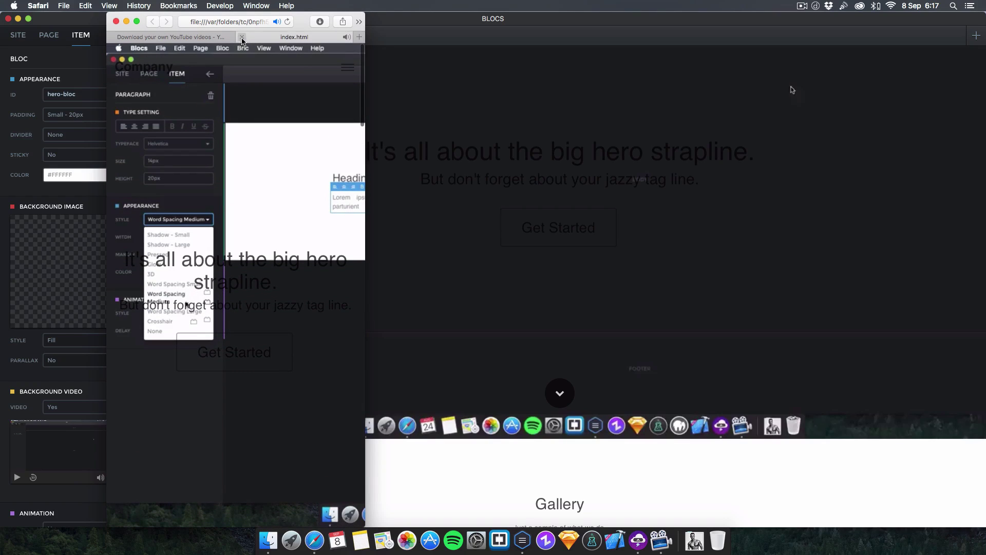
pyautogui.moveTo(364, 68); pyautogui.dragTo(914, 70)
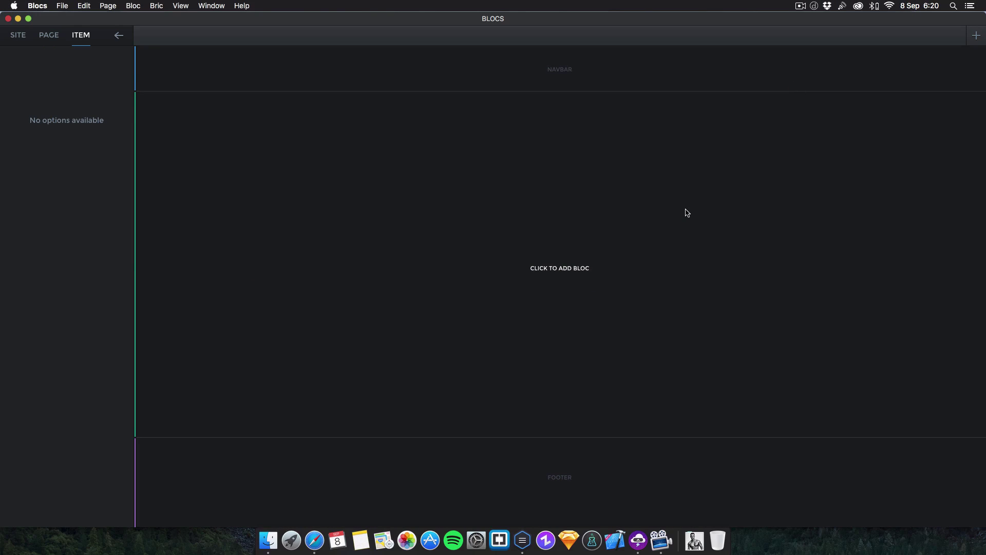
# Step: Browse the body area's bloc library, examining the Structure, Headers, Carousels, Blog, Features, Team and Gallery layouts
pyautogui.click(689, 214)
pyautogui.click(478, 88)
pyautogui.click(512, 88)
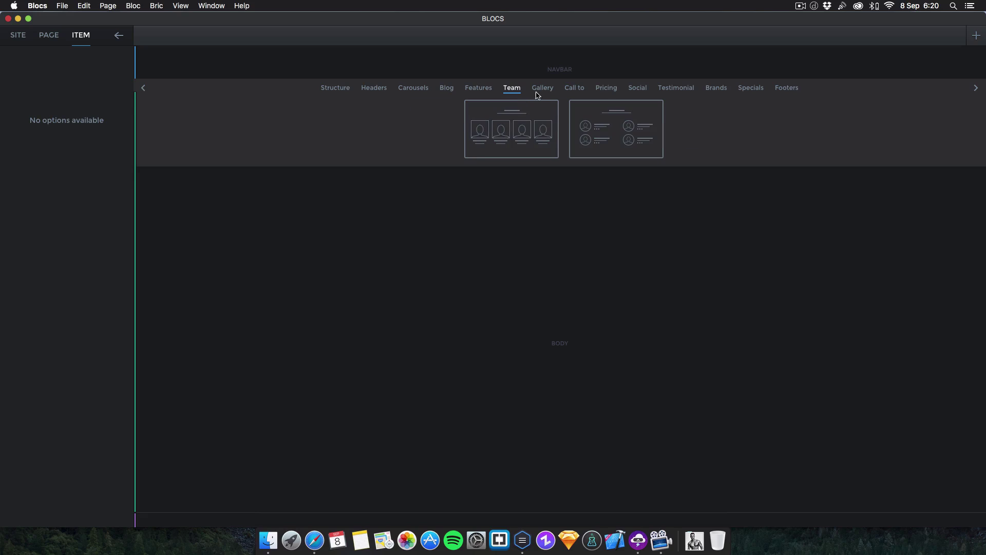
pyautogui.click(541, 94)
pyautogui.click(363, 93)
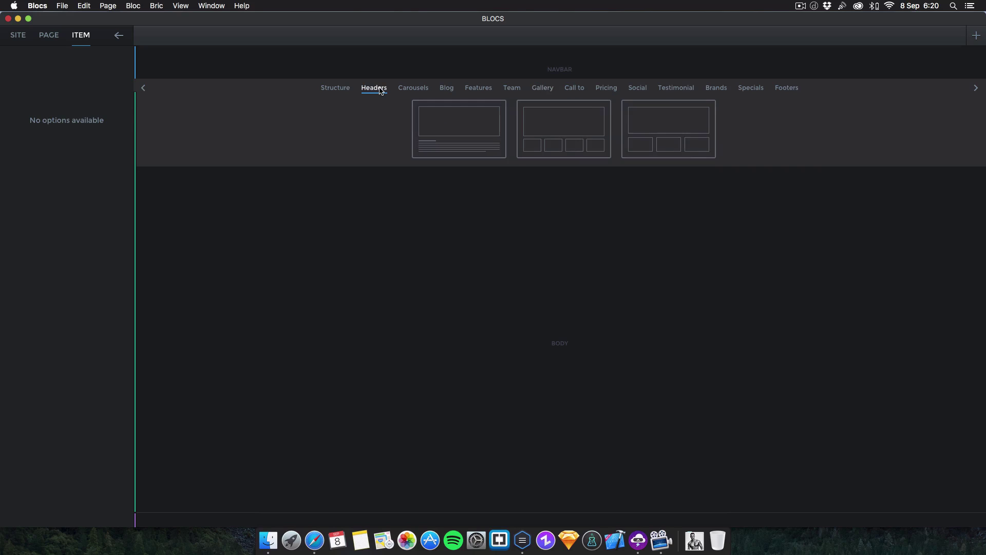
pyautogui.click(403, 91)
pyautogui.click(378, 95)
pyautogui.click(363, 92)
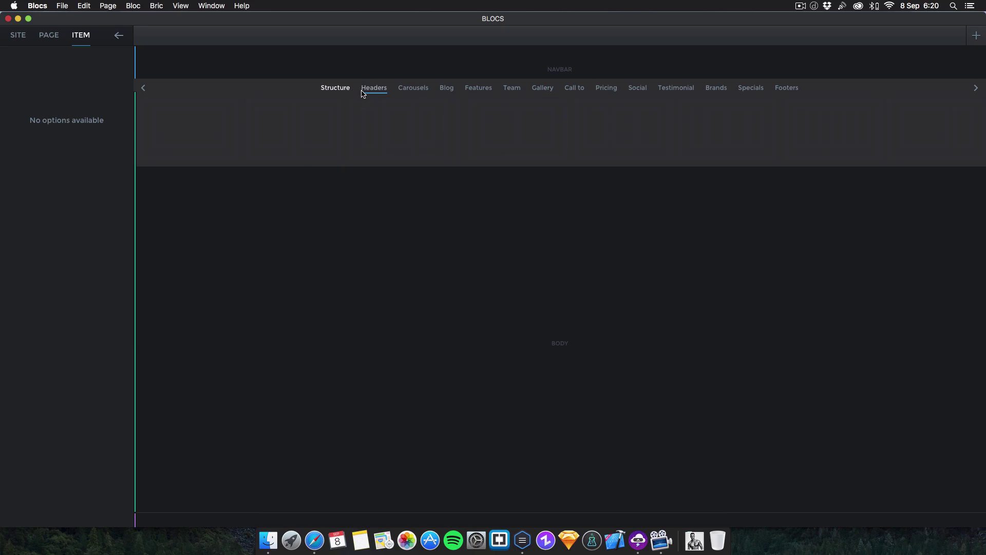
pyautogui.click(341, 93)
pyautogui.click(379, 93)
pyautogui.click(414, 92)
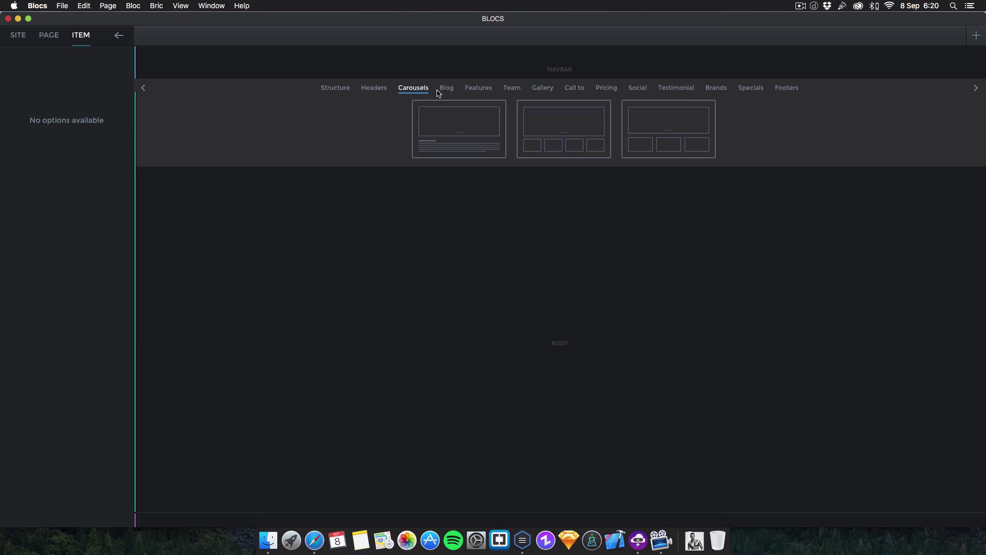
pyautogui.click(447, 93)
pyautogui.click(469, 93)
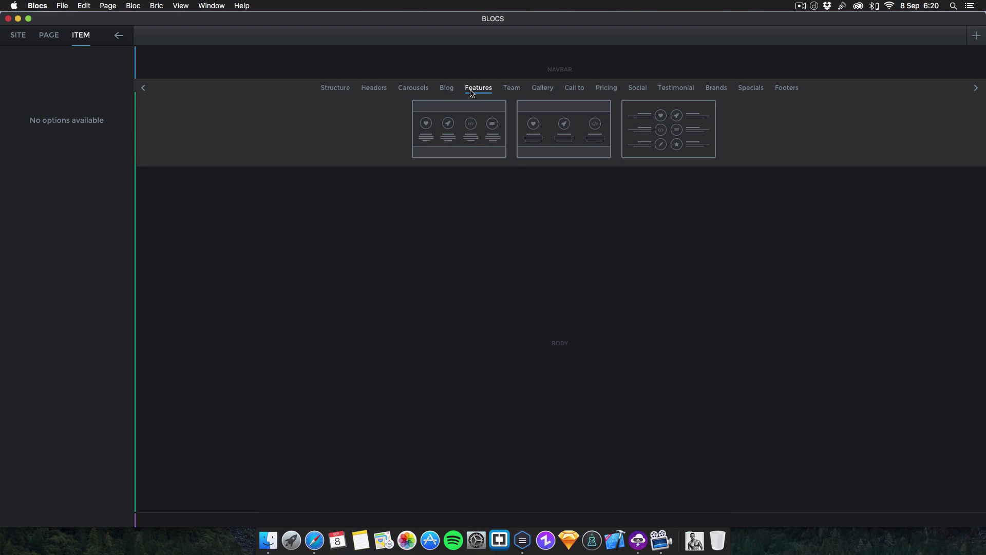
pyautogui.click(507, 92)
pyautogui.click(543, 93)
# Step: Add the call-to-action bloc with text and button to the body, plus the three-plan pricing bloc above it
pyautogui.click(575, 93)
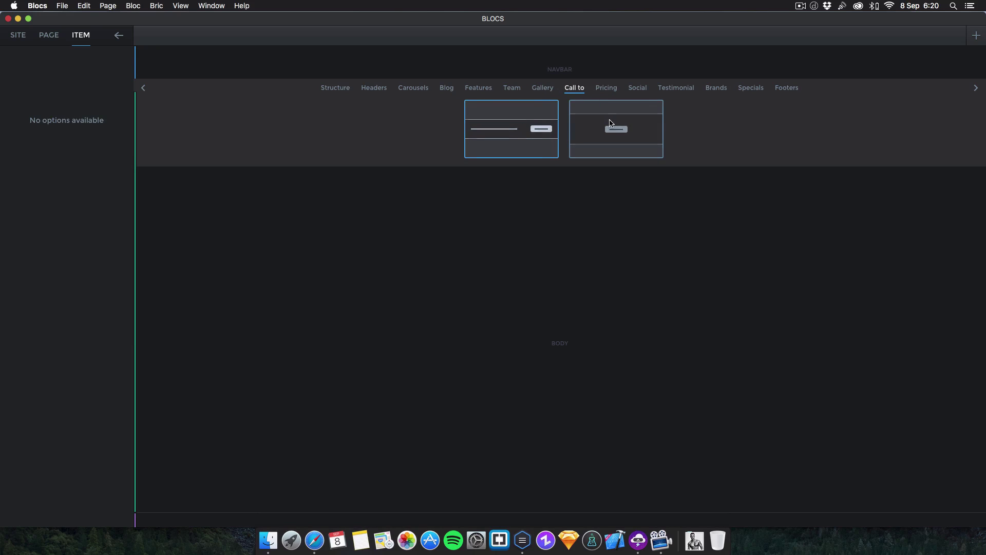
pyautogui.click(543, 135)
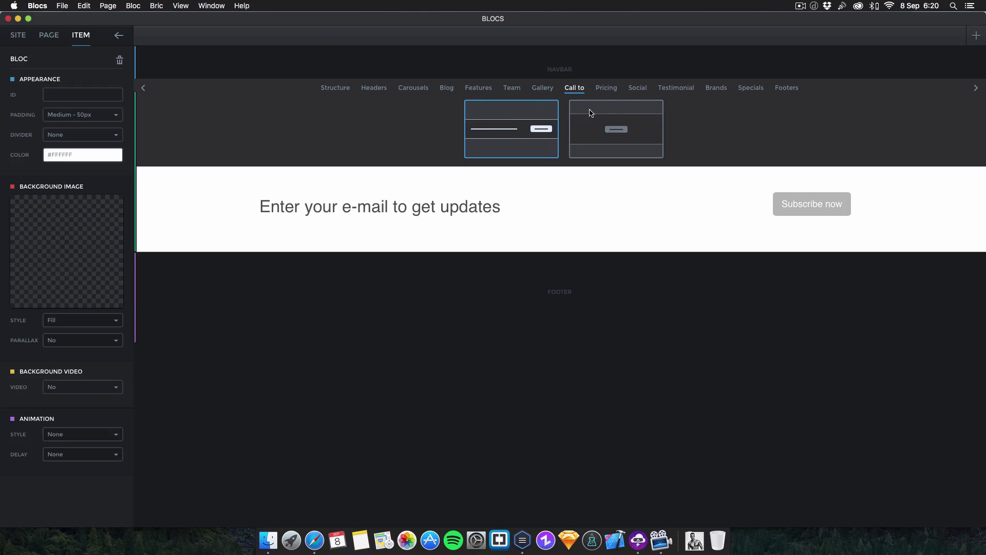
pyautogui.click(606, 88)
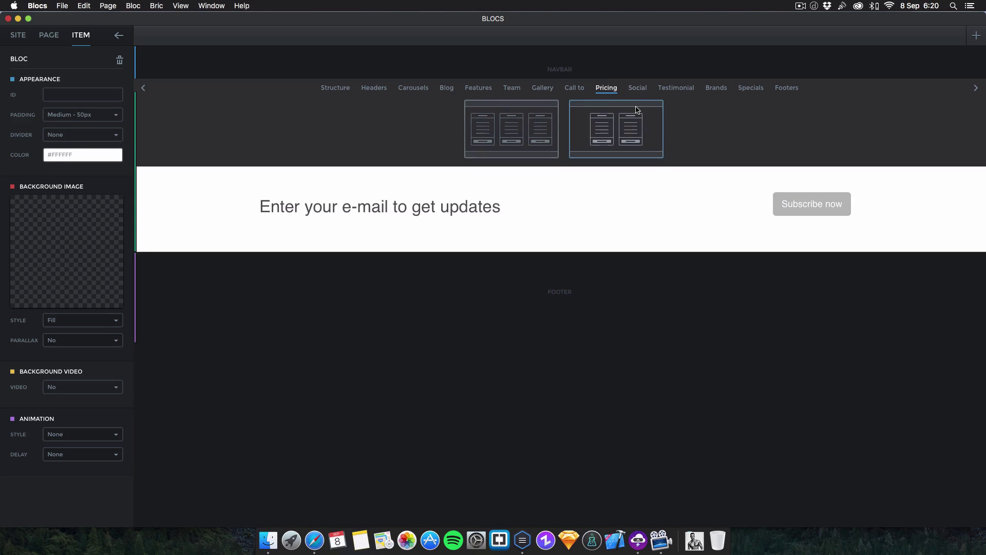
pyautogui.click(517, 123)
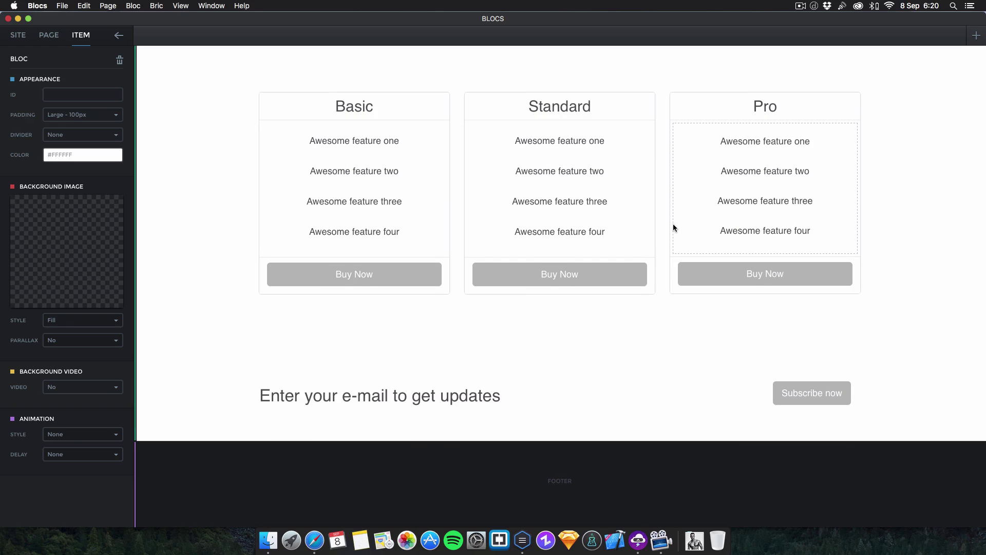
# Step: Insert the Social bloc with four large icons above the pricing plans and remove it again
pyautogui.scroll(3, 674, 226)
pyautogui.click(570, 106)
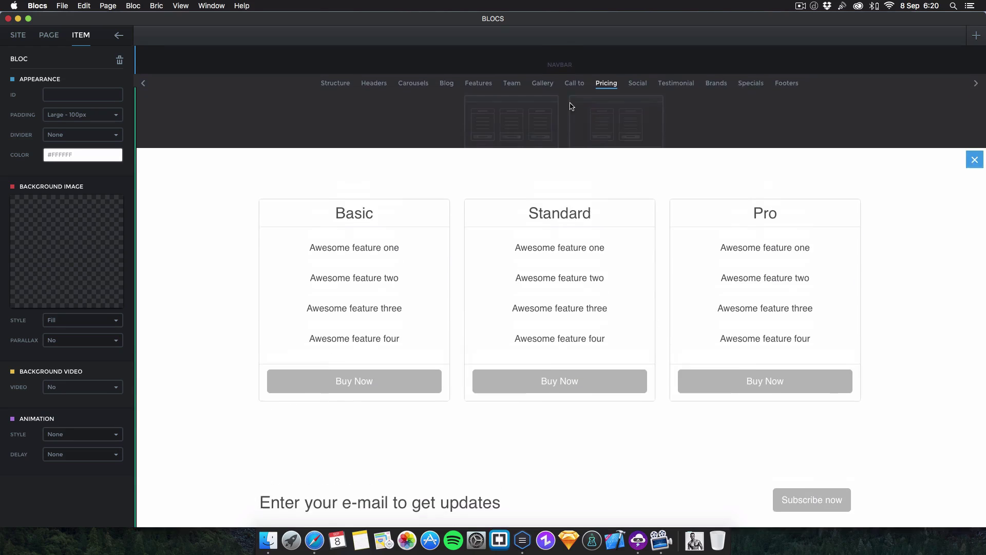
pyautogui.click(638, 53)
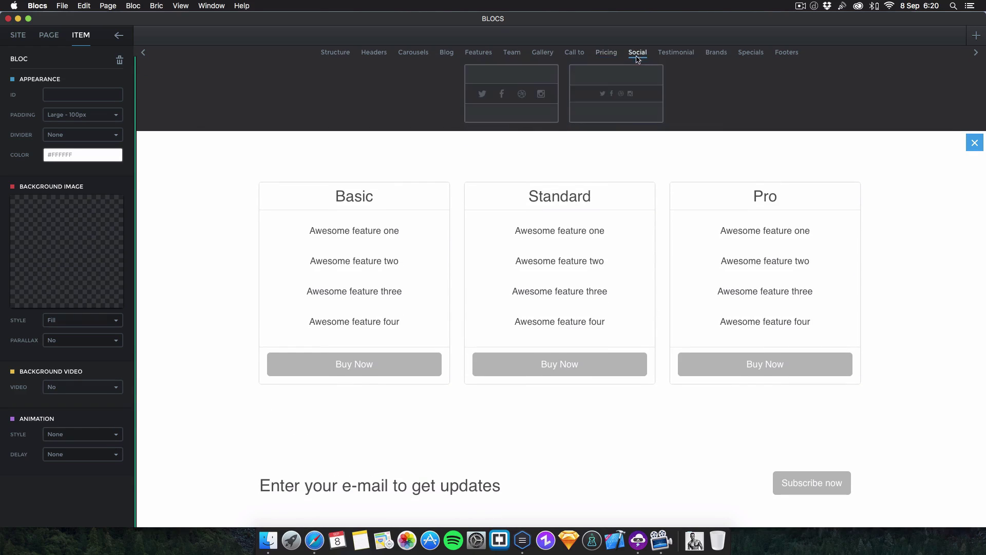
pyautogui.click(519, 95)
pyautogui.scroll(2, 630, 131)
pyautogui.click(579, 105)
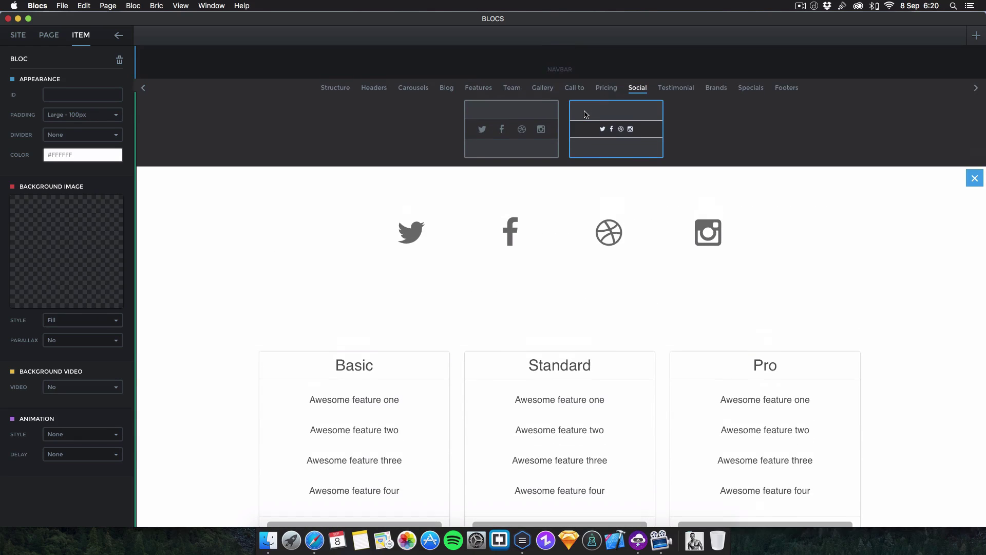
pyautogui.click(584, 113)
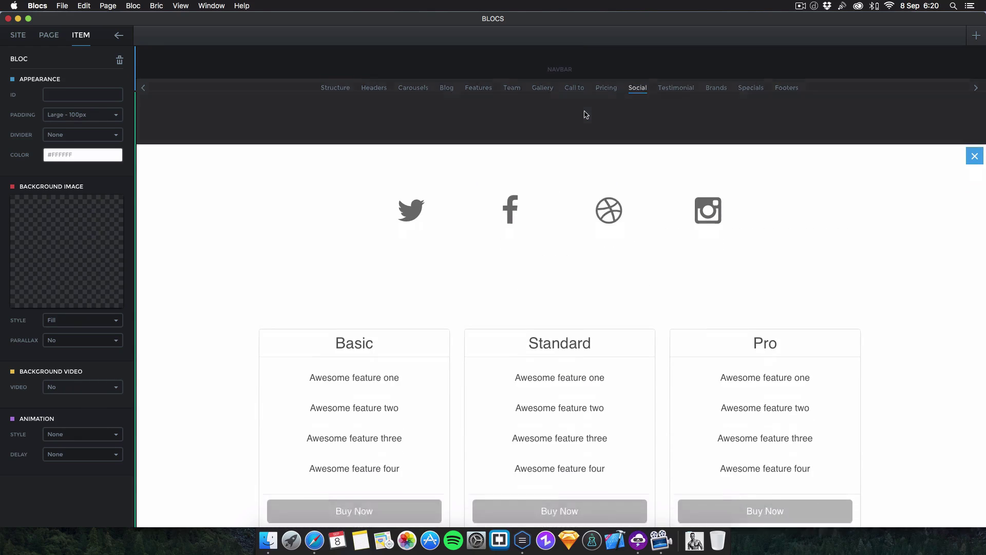
pyautogui.click(975, 103)
pyautogui.click(960, 130)
# Step: Insert the full-width three-column Structure layout above the pricing plans and clear all blocs from the page
pyautogui.click(559, 103)
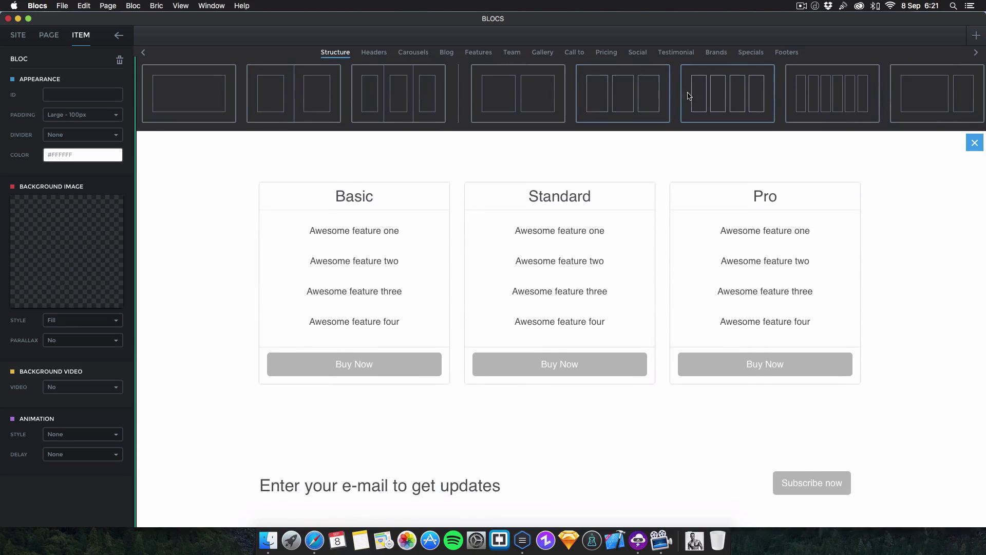
pyautogui.click(424, 88)
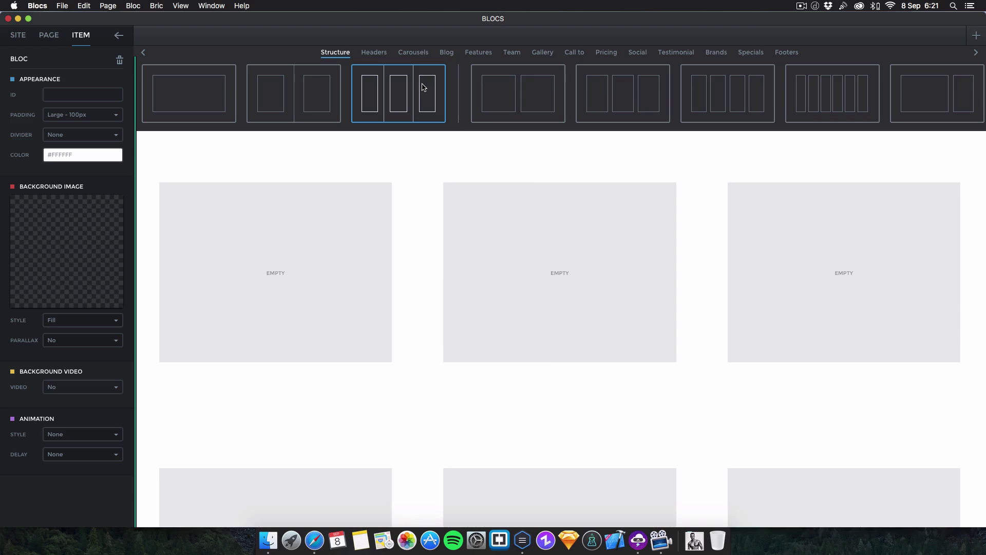
pyautogui.scroll(-10, 554, 152)
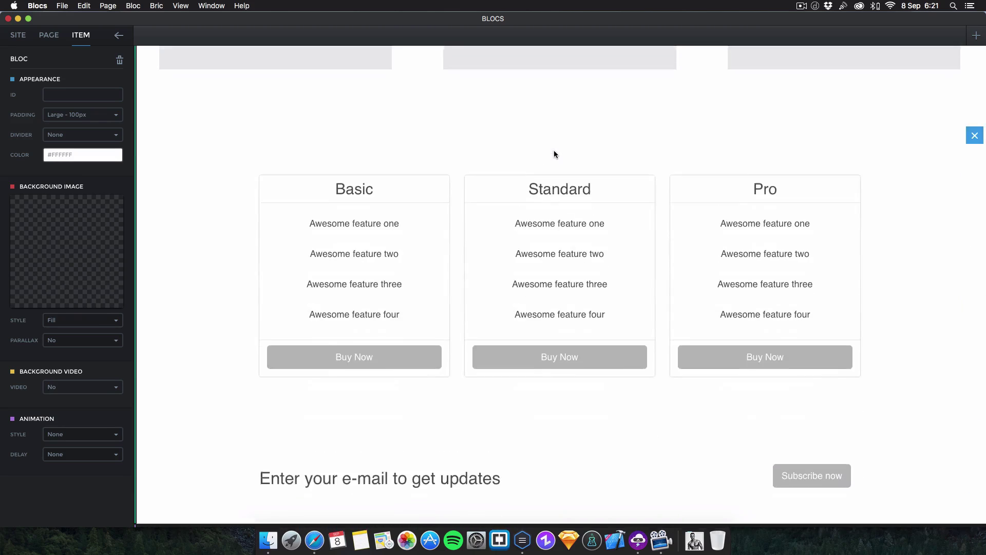
pyautogui.scroll(6, 554, 152)
pyautogui.scroll(5, 554, 150)
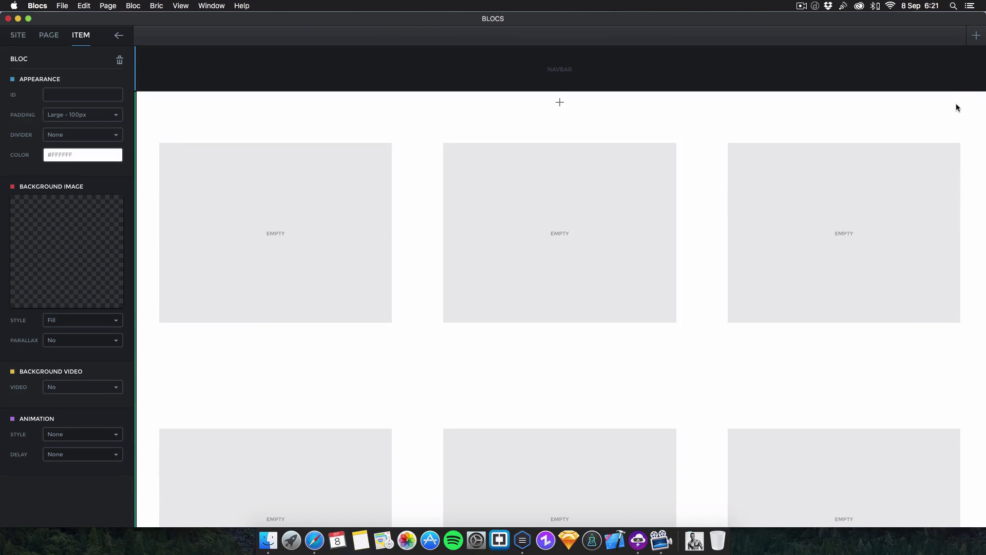
pyautogui.press('Delete')
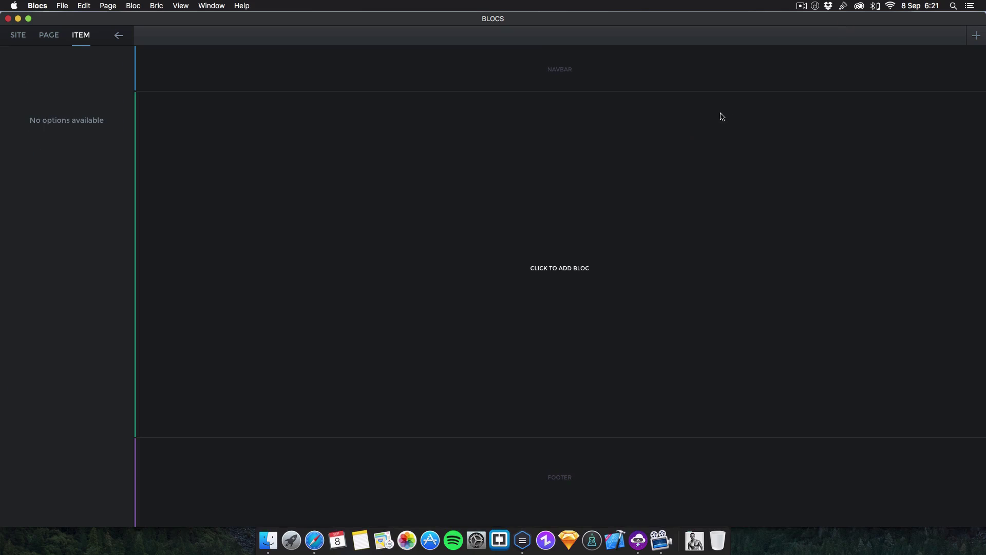
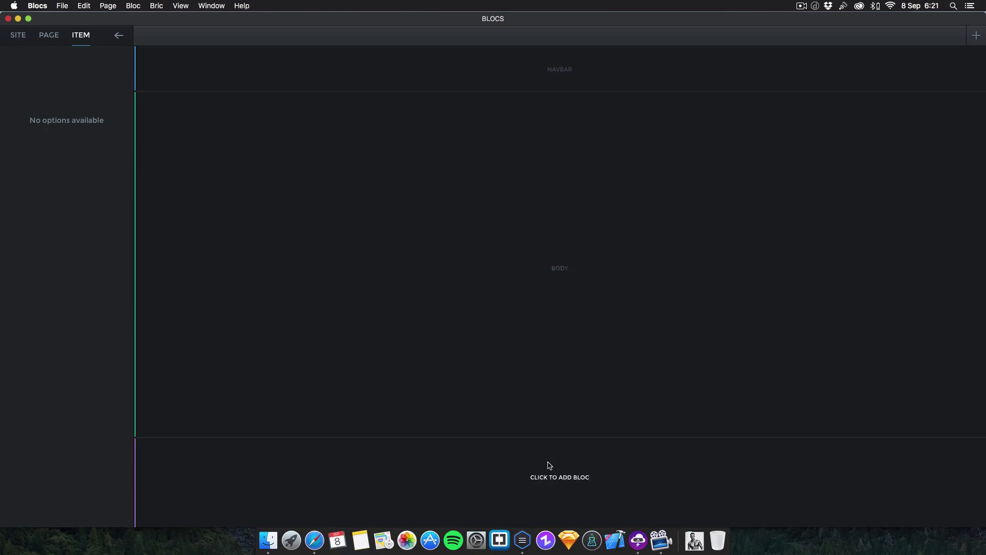
# Step: Add the Brands bloc with a single row of four logos to the footer area
pyautogui.click(548, 465)
pyautogui.click(716, 433)
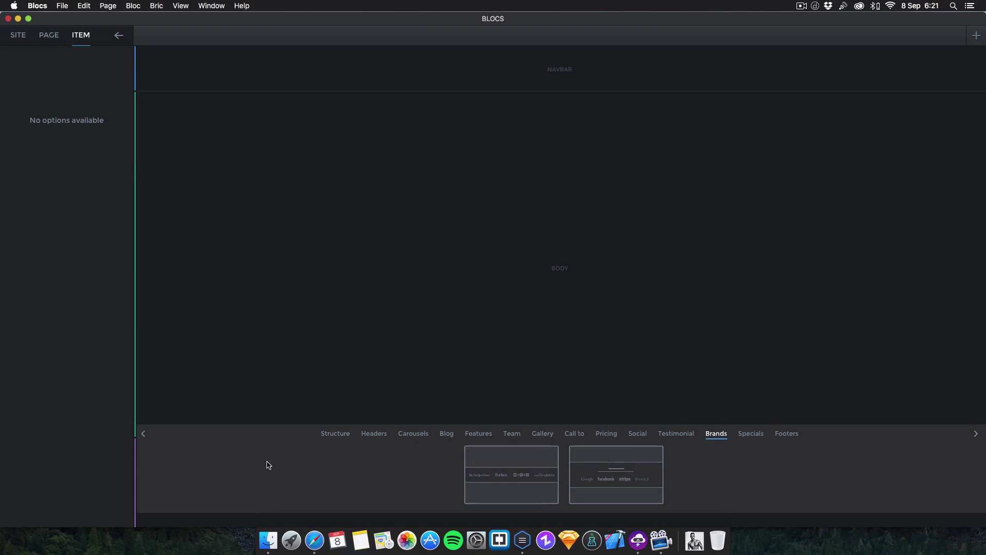
pyautogui.click(512, 475)
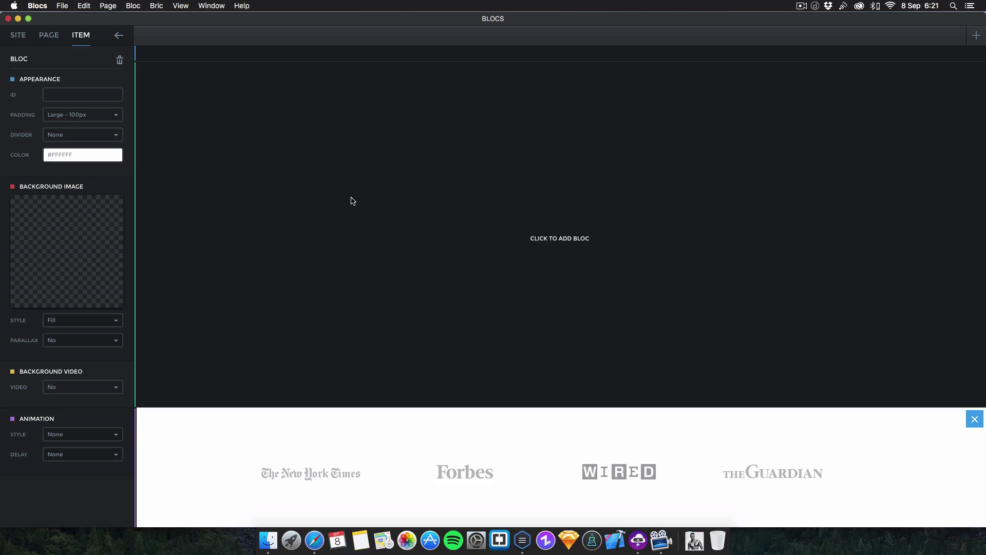
# Step: Create a new blank page named hi and select the brands bloc in its footer
pyautogui.click(976, 35)
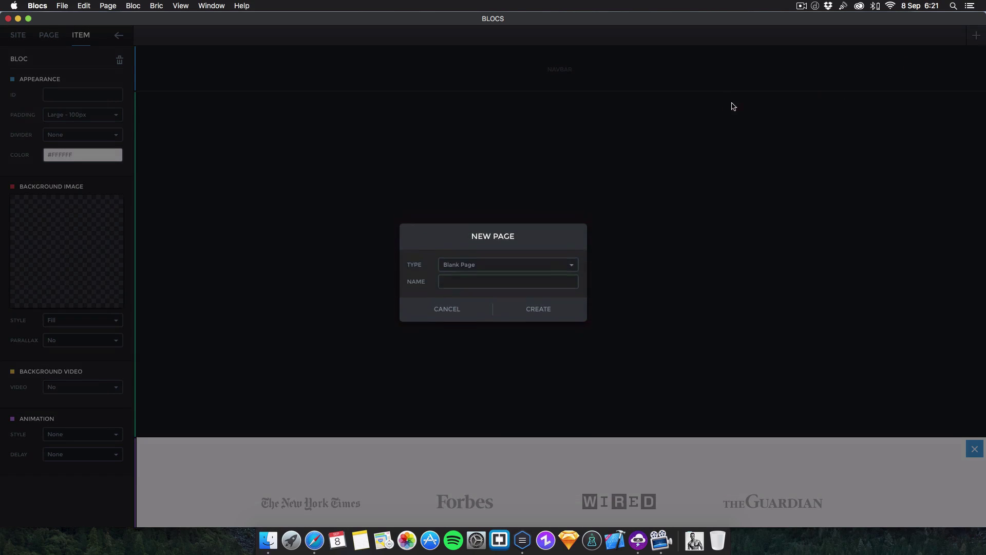
pyautogui.press('Return')
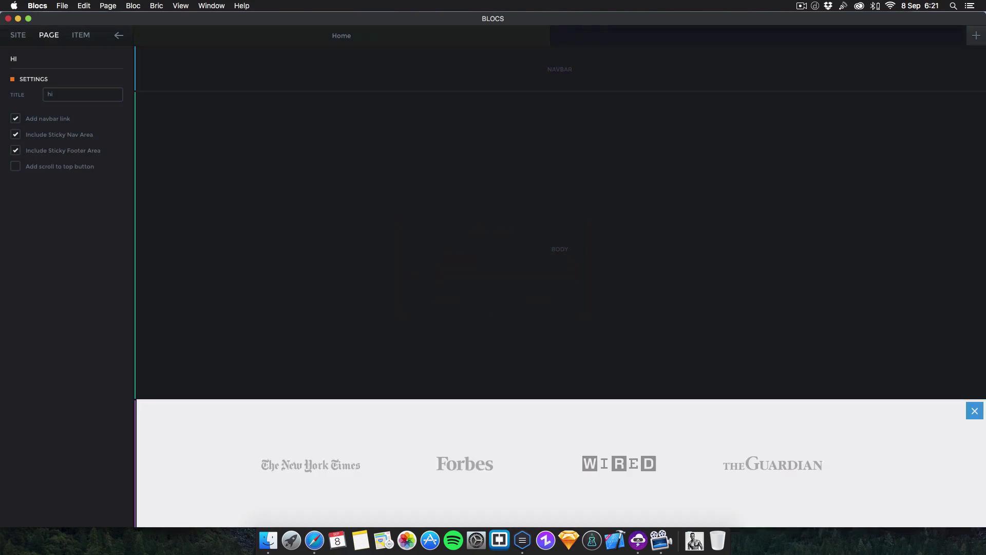
pyautogui.click(955, 464)
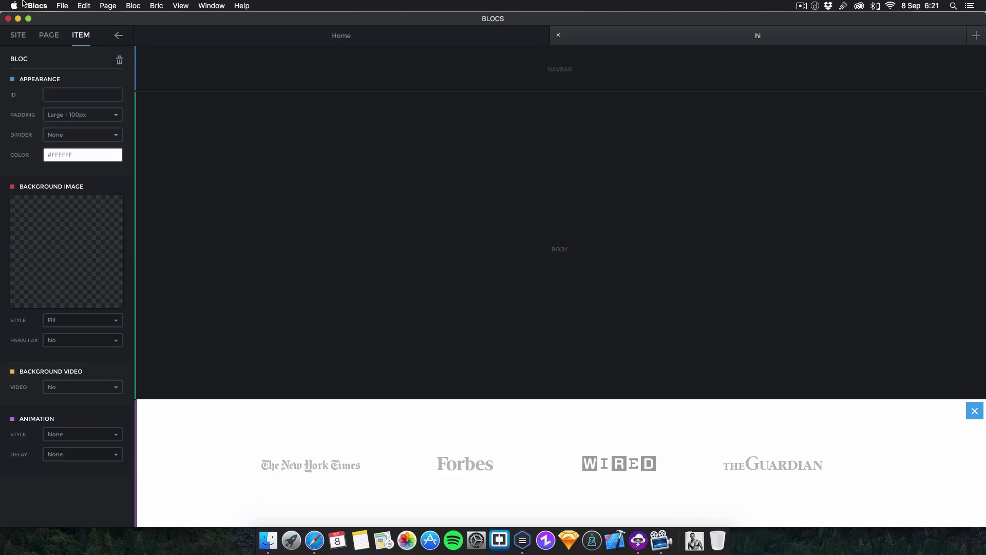
# Step: Switch between the Home and hi pages to compare their footer areas
pyautogui.click(465, 33)
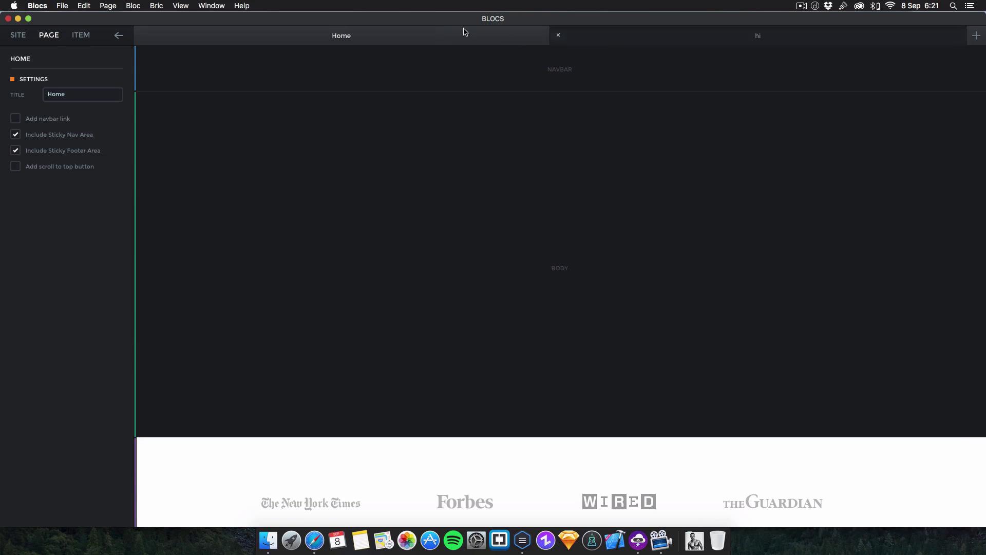
pyautogui.click(612, 37)
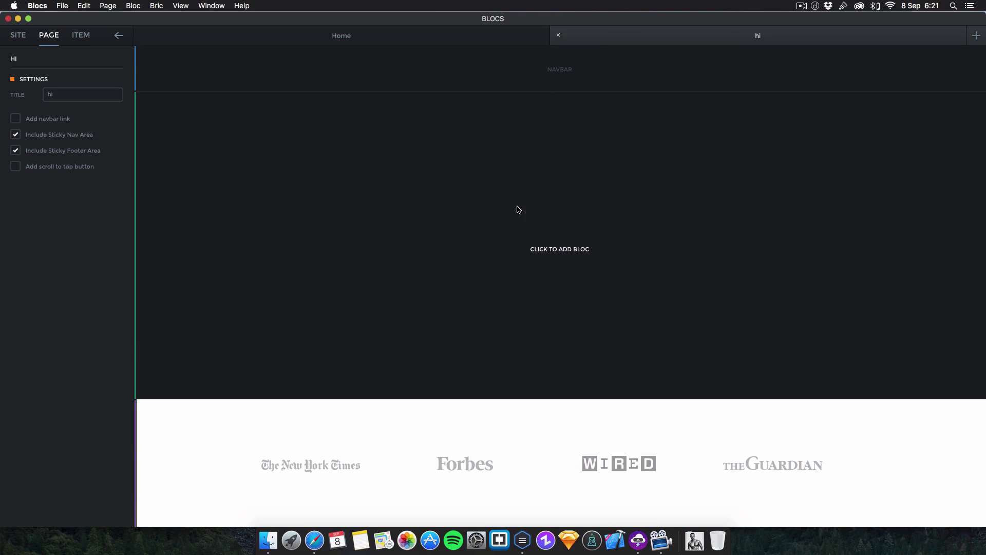
pyautogui.click(541, 38)
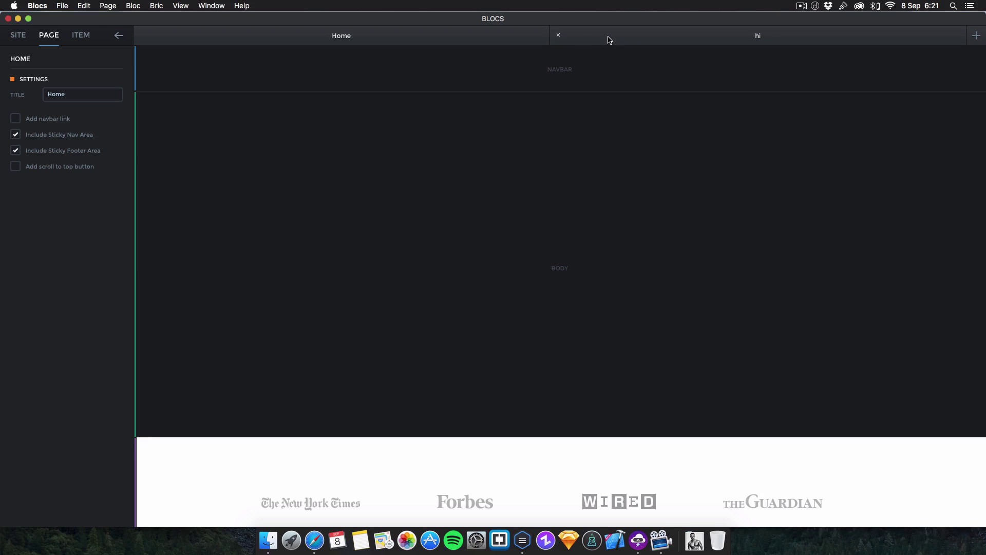
pyautogui.click(609, 39)
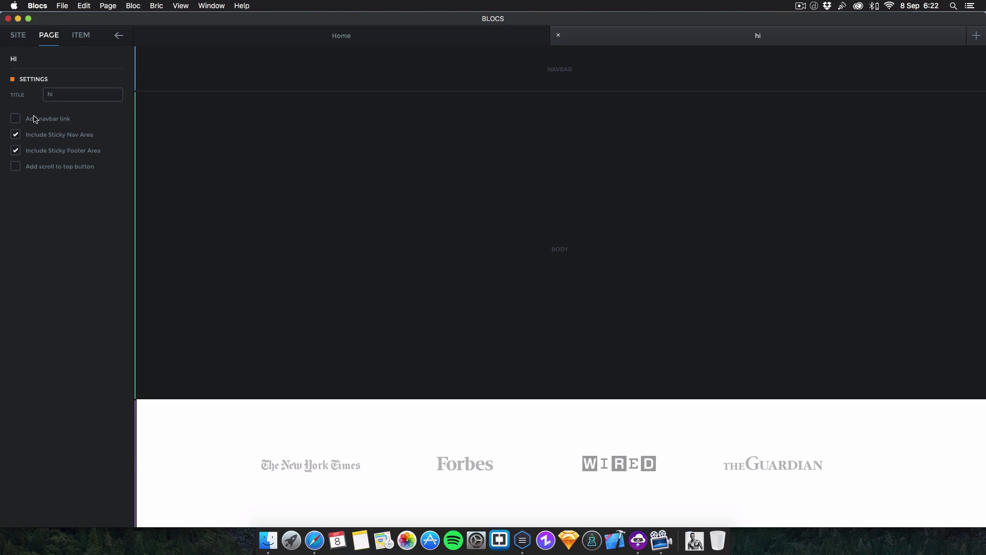
# Step: Turn off Include Sticky Footer Area for the hi page and compare it with the Home page
pyautogui.click(17, 151)
pyautogui.click(345, 39)
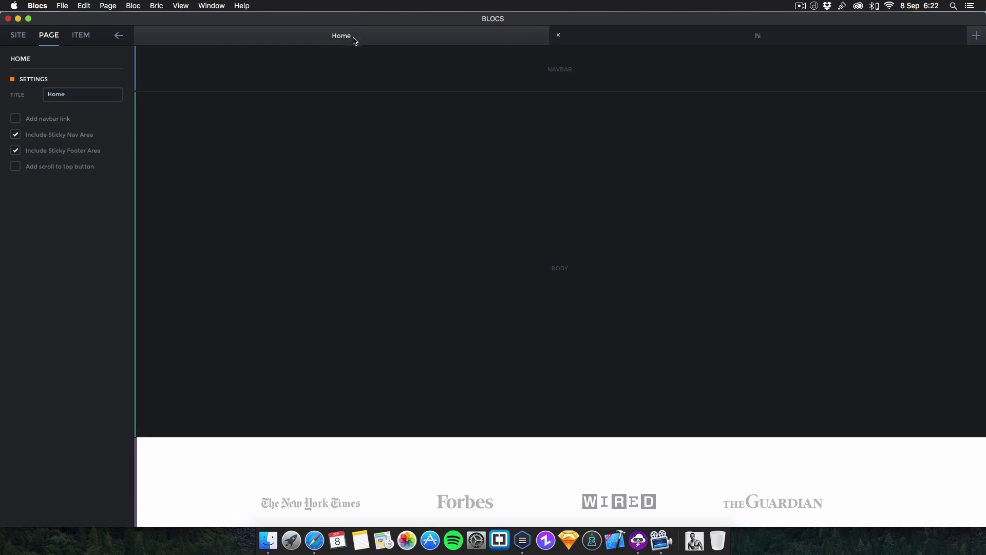
pyautogui.click(584, 36)
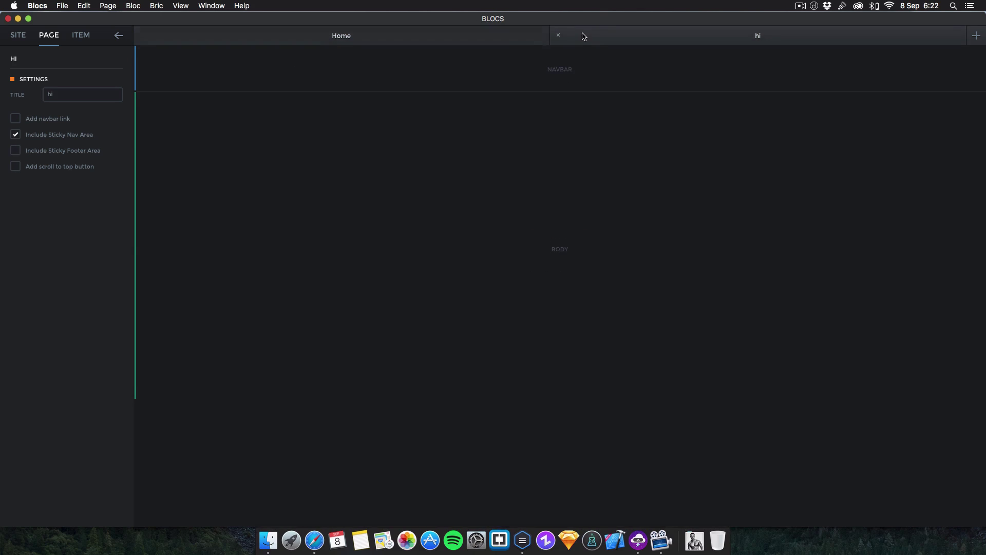
# Step: Create a new blank page named we and turn off Include Sticky Footer Area for it
pyautogui.click(976, 36)
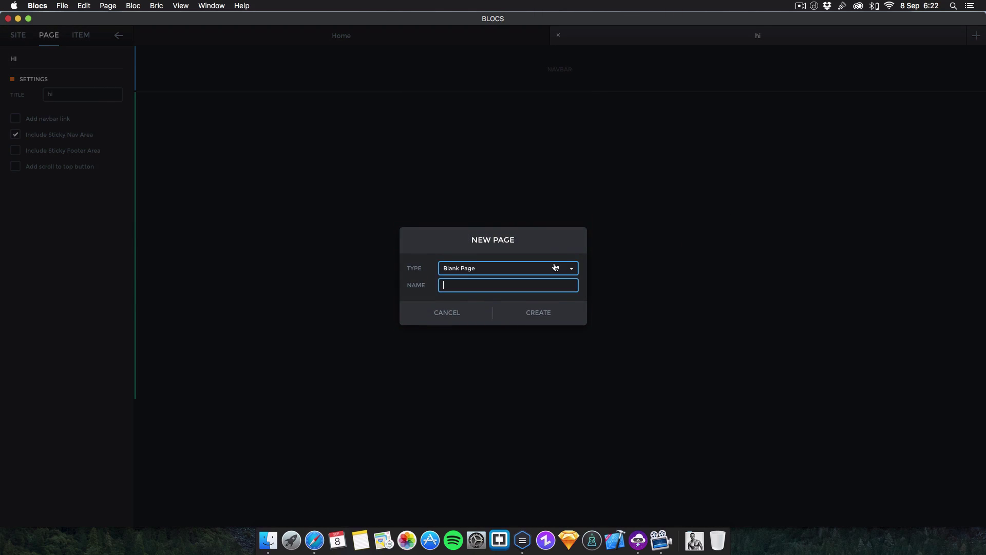
pyautogui.write('we')
pyautogui.press('Return')
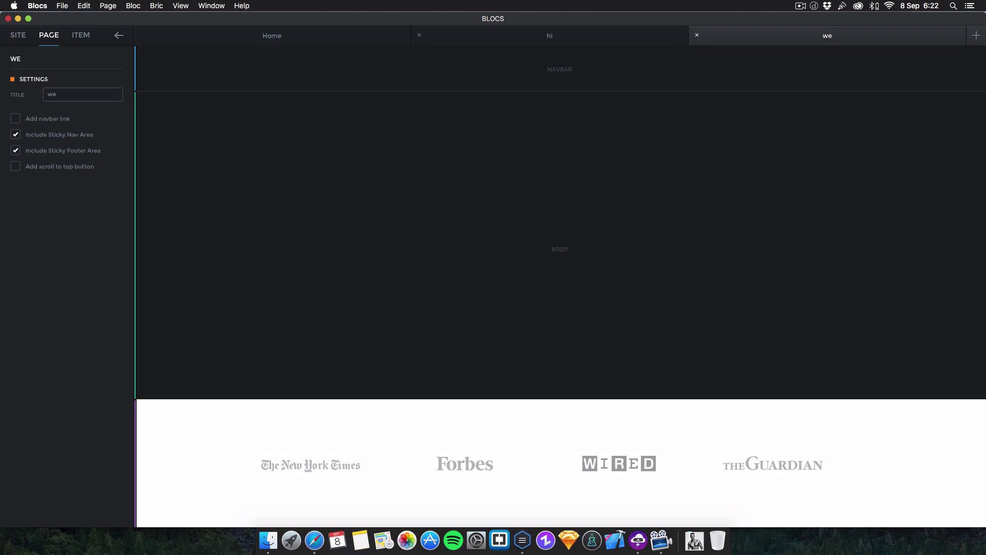
pyautogui.click(16, 150)
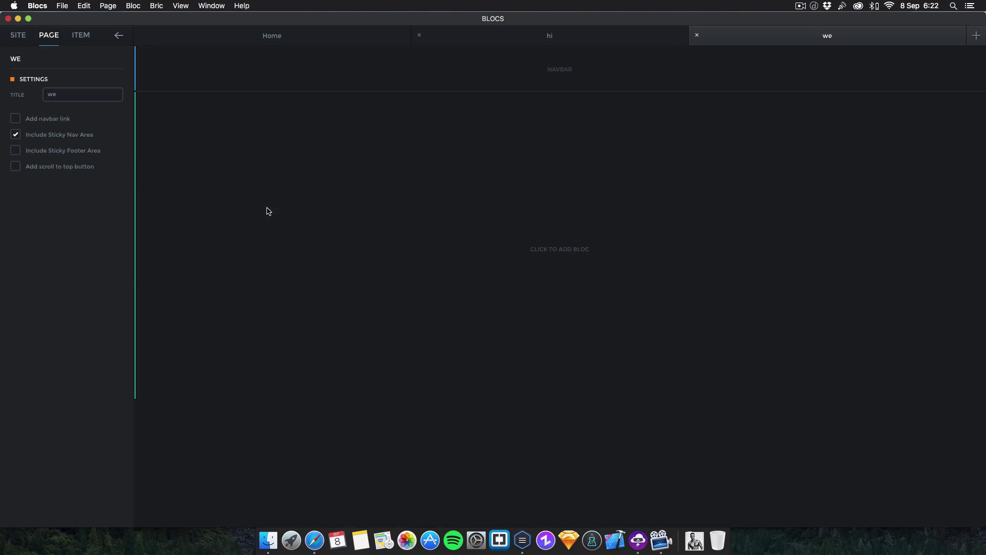
# Step: Add the navbar bloc with a centred logo above centred links to the we page's navbar area
pyautogui.click(621, 37)
pyautogui.click(769, 32)
pyautogui.click(687, 65)
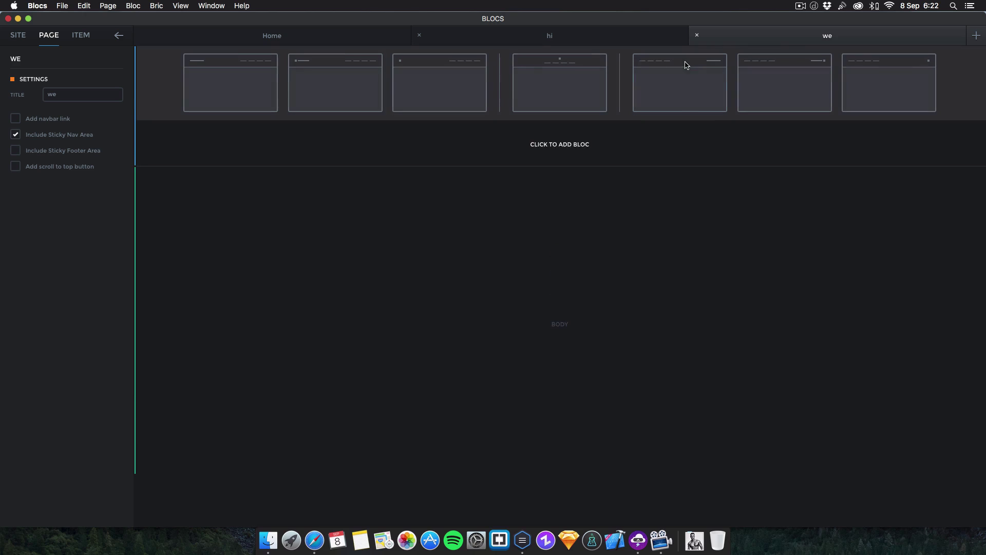
pyautogui.click(593, 86)
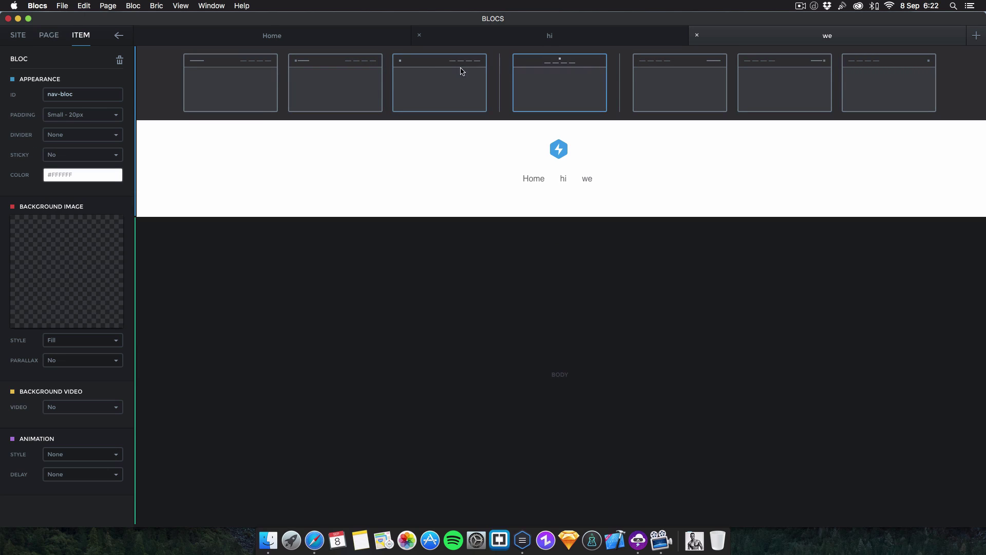
# Step: Compare the navbar across the pages and turn off Include Sticky Nav Area for the hi page
pyautogui.click(259, 31)
pyautogui.click(579, 33)
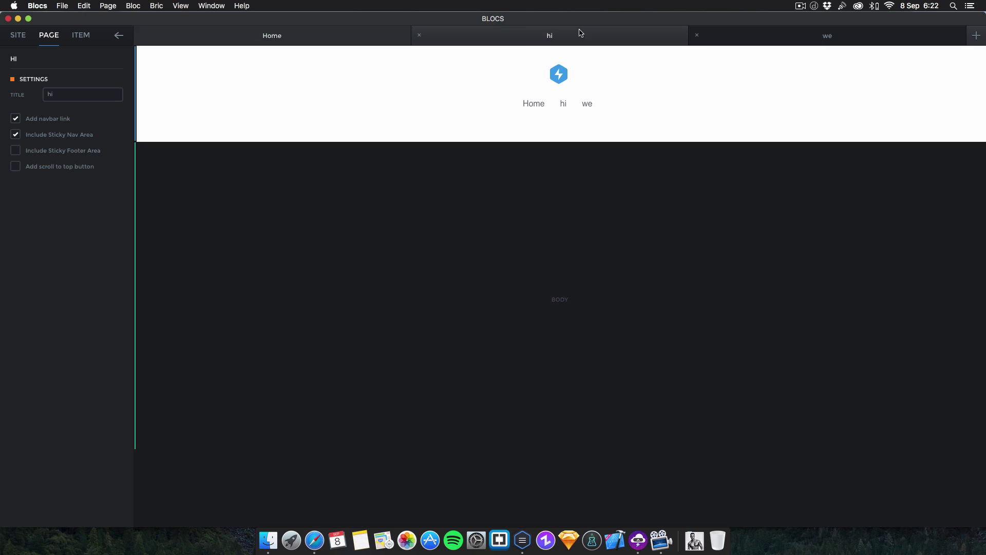
pyautogui.click(188, 85)
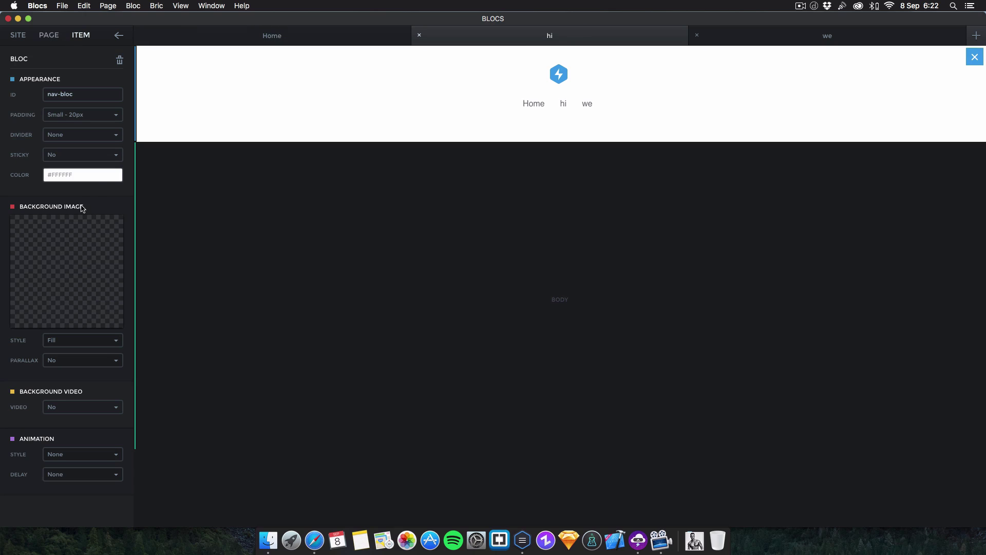
pyautogui.click(44, 39)
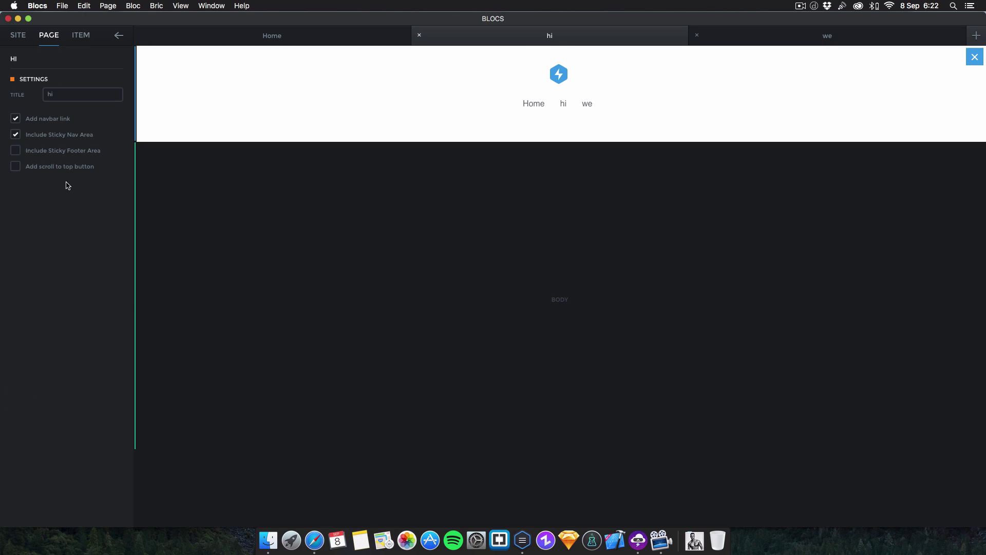
pyautogui.click(15, 138)
pyautogui.click(386, 41)
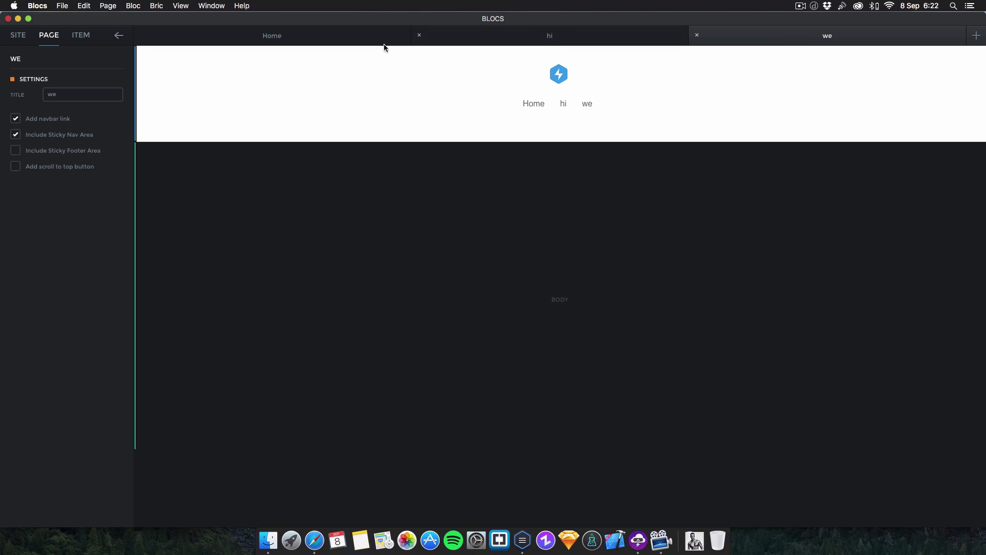
# Step: Open the asset library for the Home page navbar logo's artwork and close it without choosing an asset
pyautogui.click(562, 78)
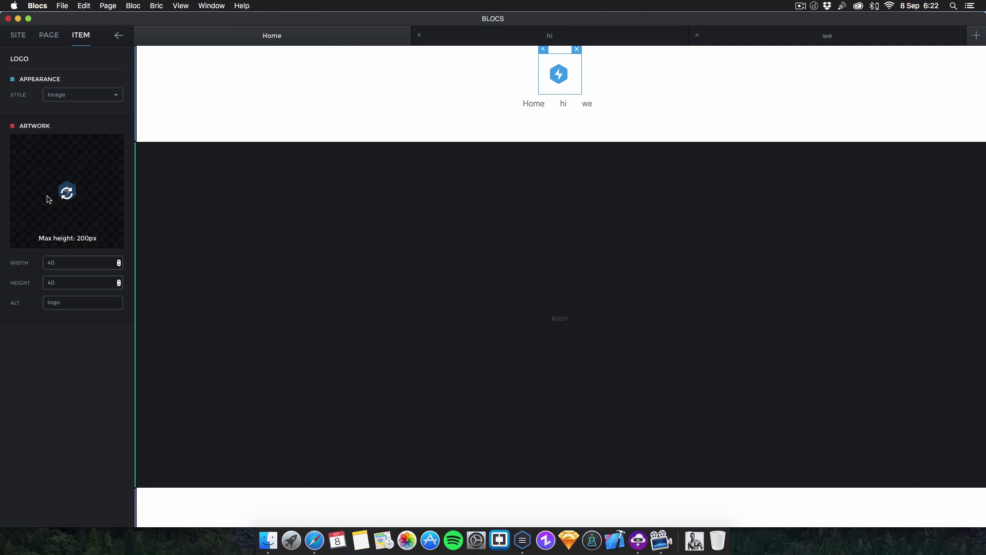
pyautogui.click(67, 199)
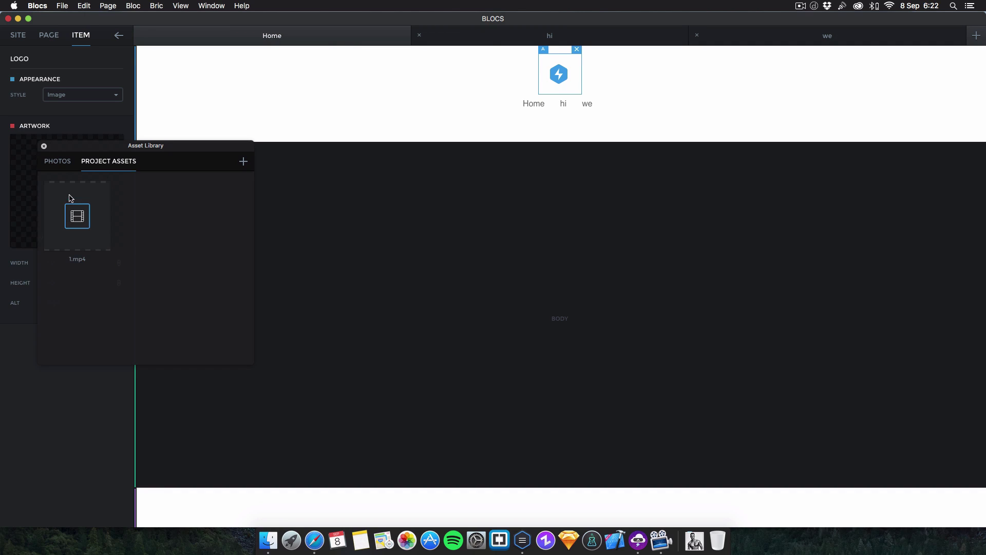
pyautogui.click(45, 146)
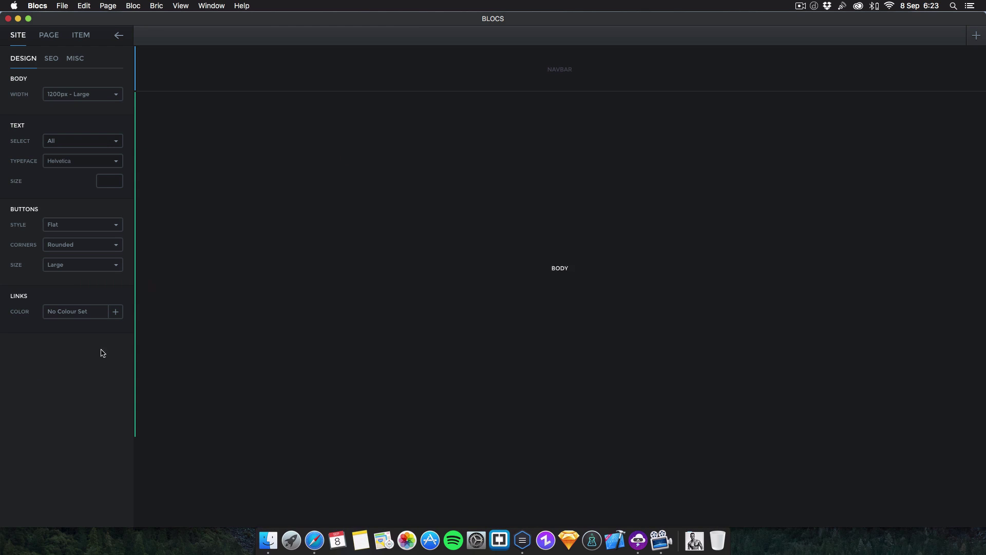
# Step: Add a single-column Structure bloc to the body area of the empty project
pyautogui.click(88, 315)
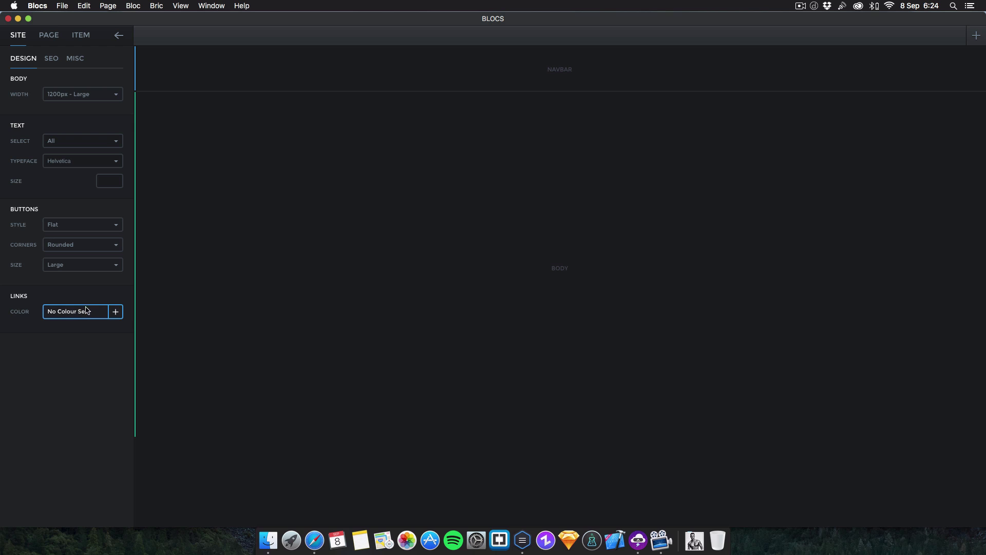
pyautogui.click(326, 231)
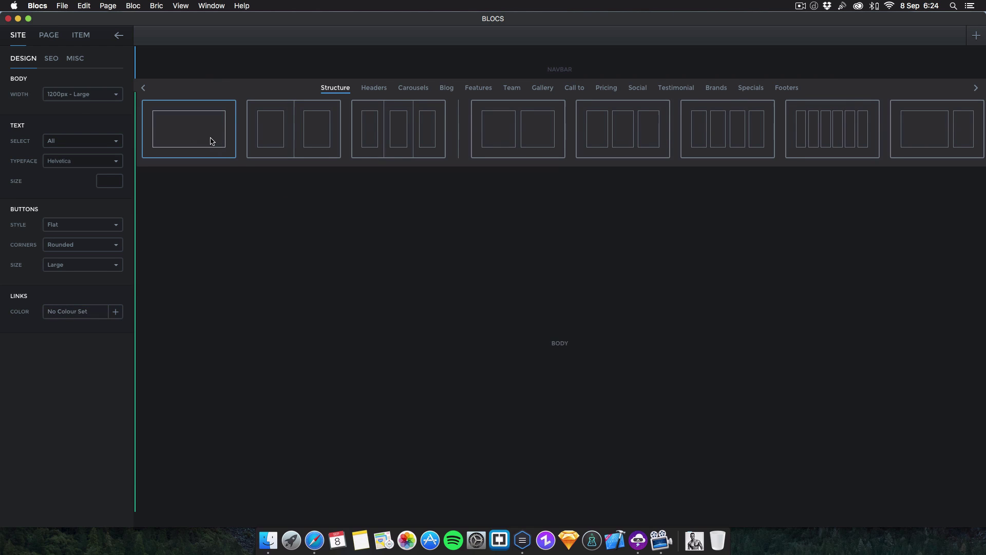
pyautogui.click(211, 140)
# Step: Create a light orange #FFC590 swatch with the colour wheel as the bloc's background colour
pyautogui.click(96, 156)
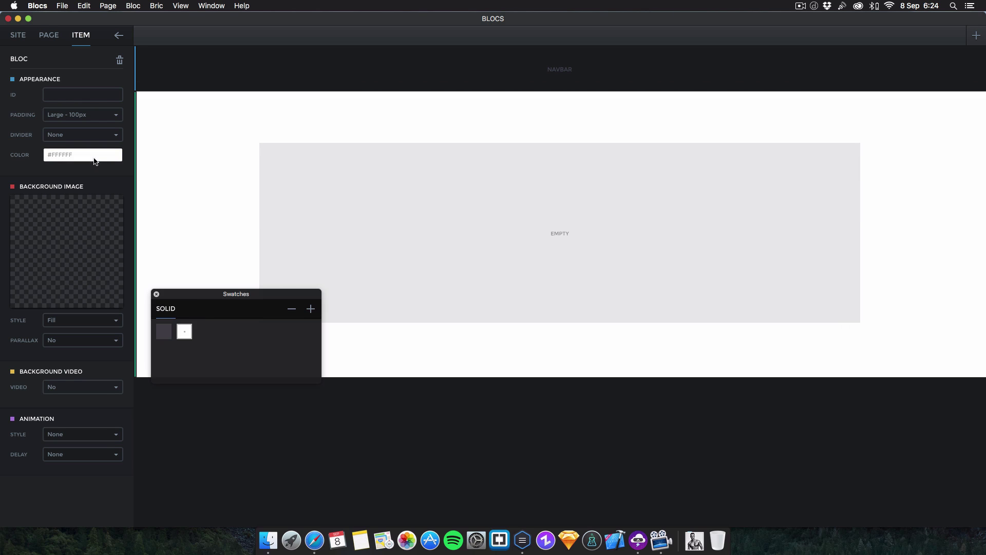
pyautogui.click(311, 309)
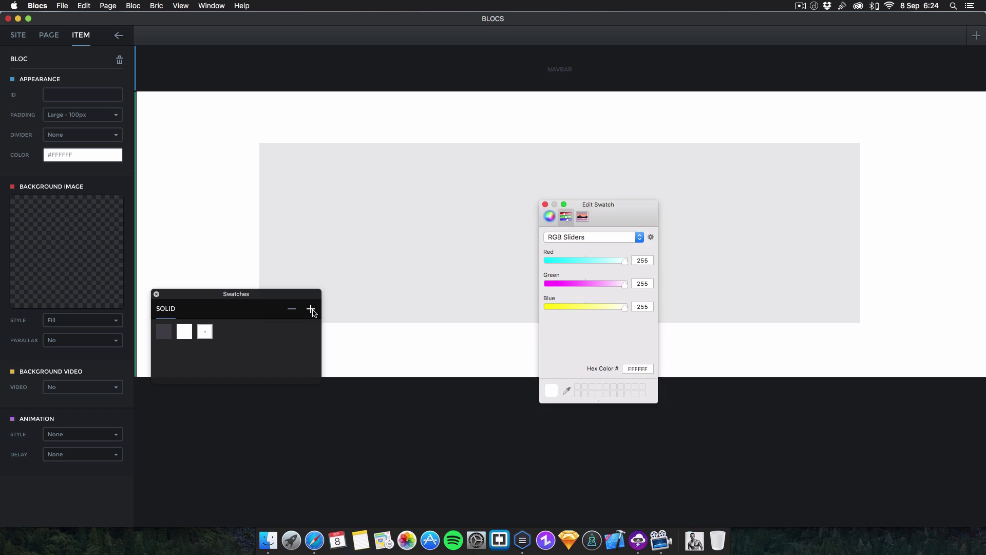
pyautogui.click(549, 216)
pyautogui.moveTo(582, 278); pyautogui.dragTo(622, 284)
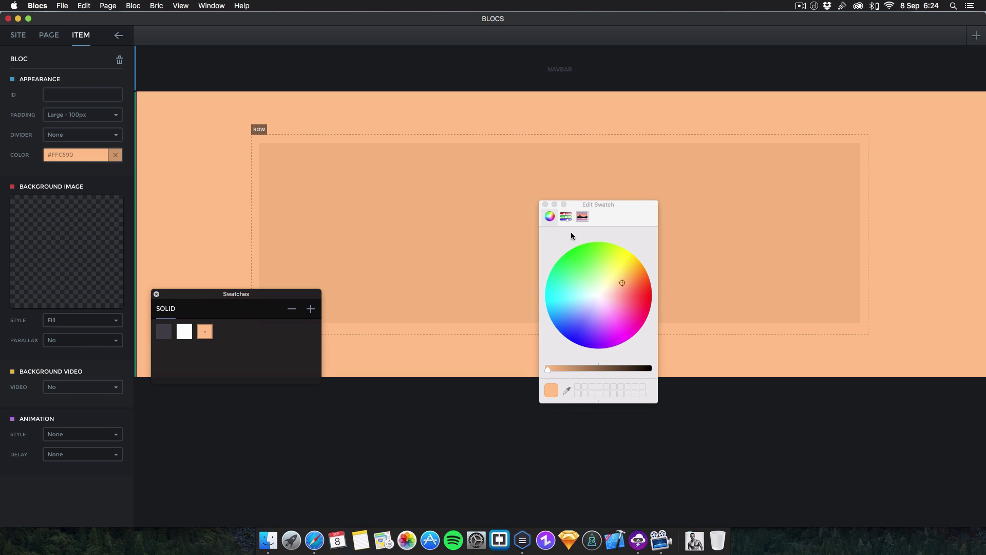
pyautogui.click(545, 204)
pyautogui.doubleClick(205, 331)
pyautogui.click(534, 217)
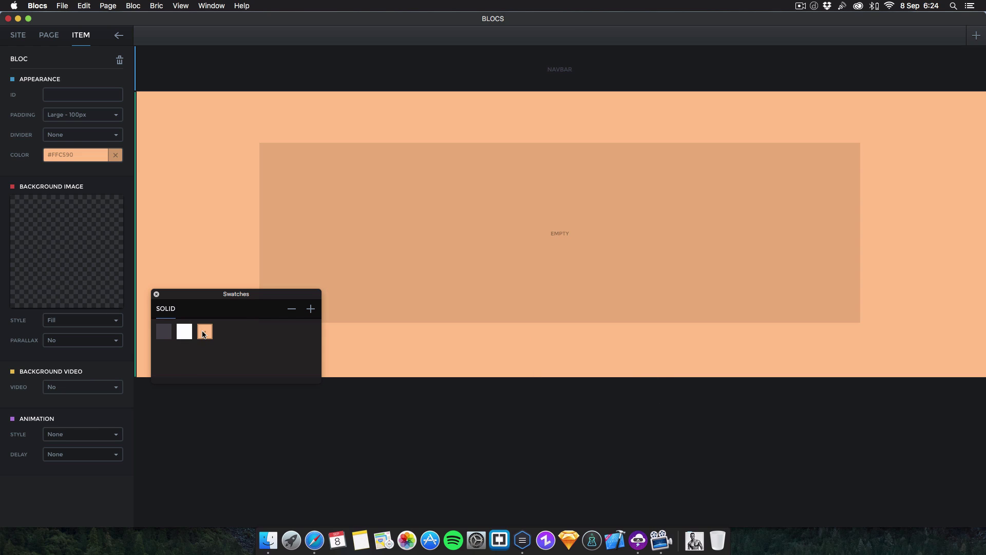
pyautogui.rightClick(204, 333)
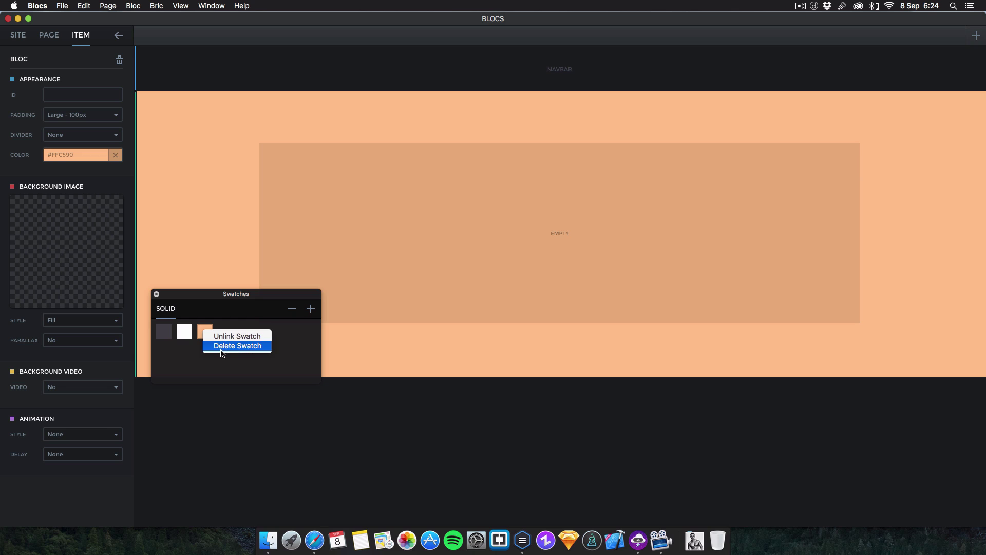
pyautogui.click(280, 339)
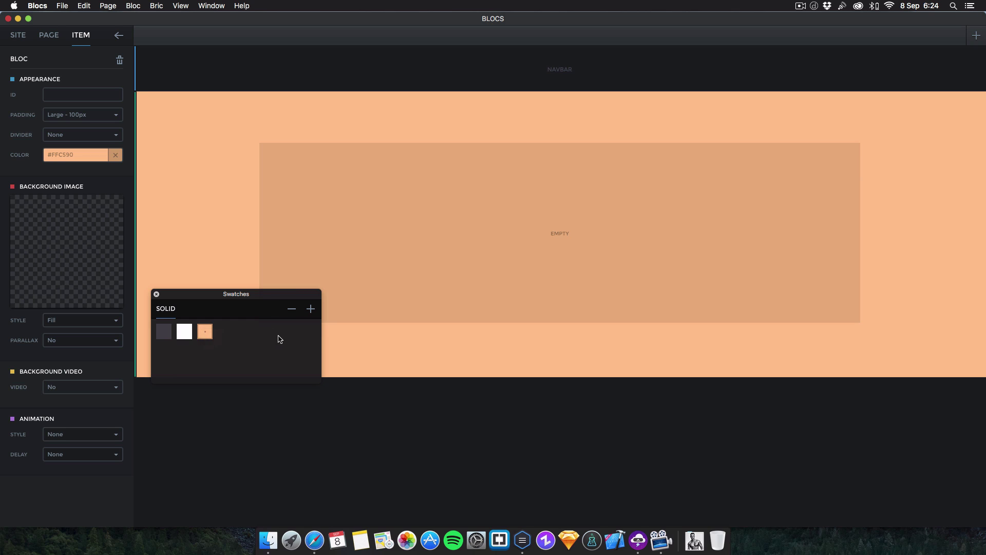
pyautogui.rightClick(201, 333)
pyautogui.click(216, 344)
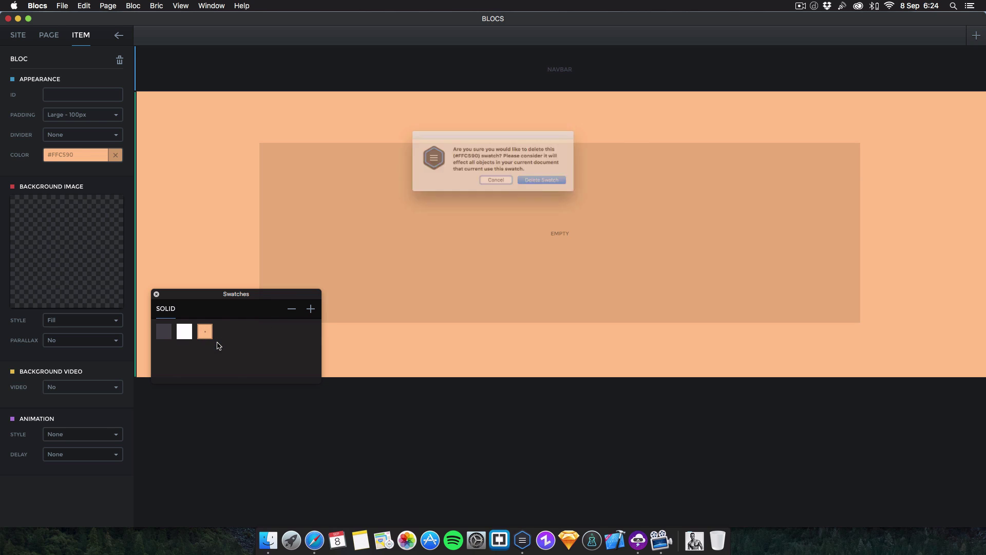
pyautogui.click(486, 186)
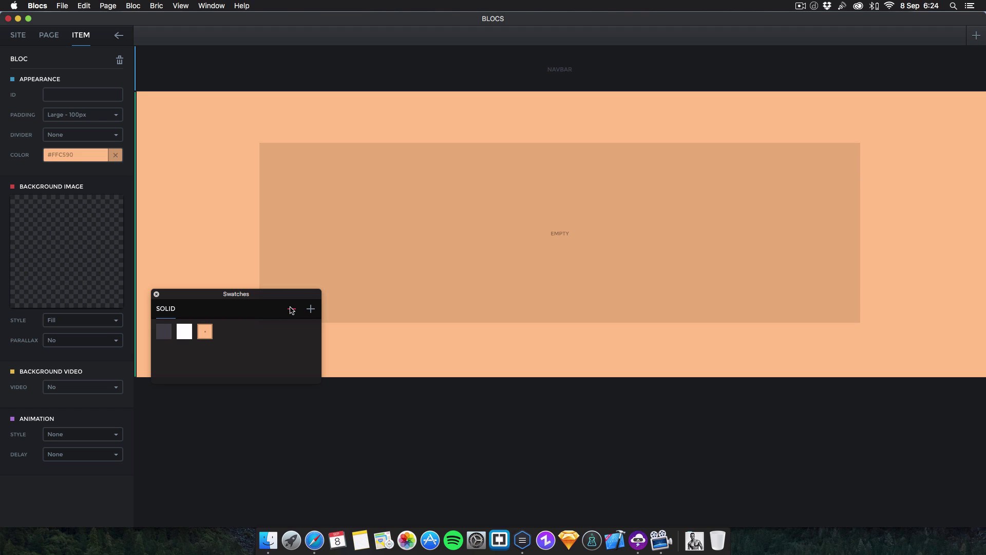
# Step: Unlink the orange swatch from the bloc and add a second single-column Structure bloc beneath it
pyautogui.rightClick(209, 333)
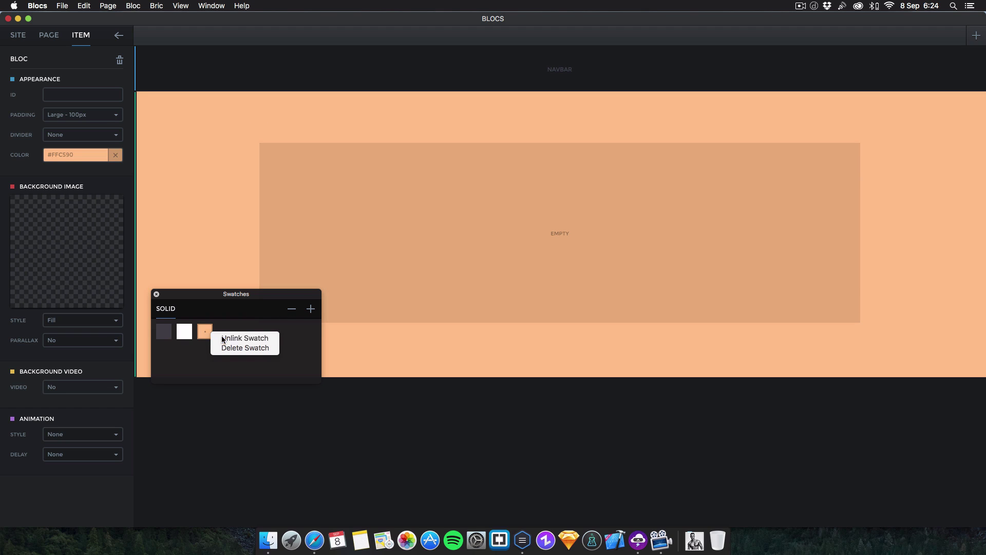
pyautogui.click(222, 335)
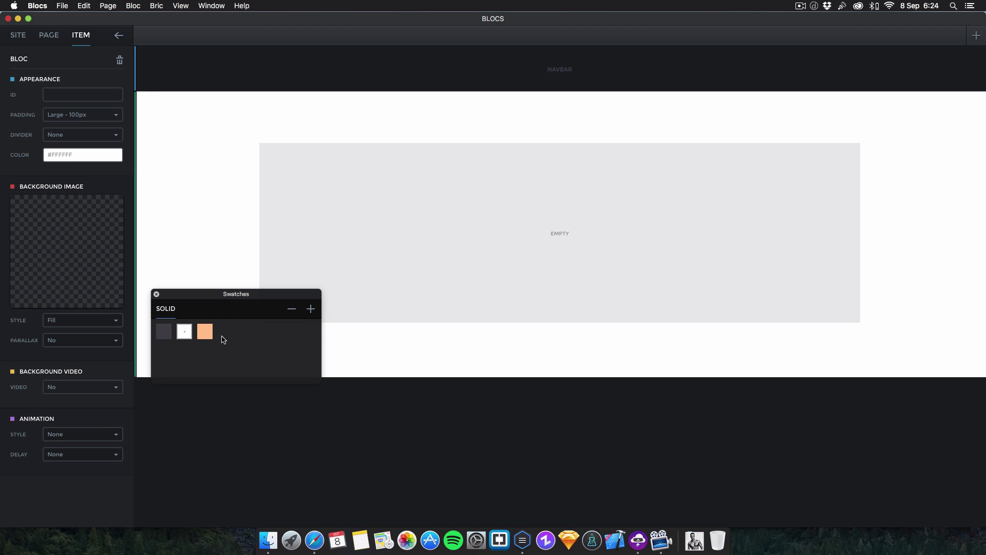
pyautogui.click(559, 367)
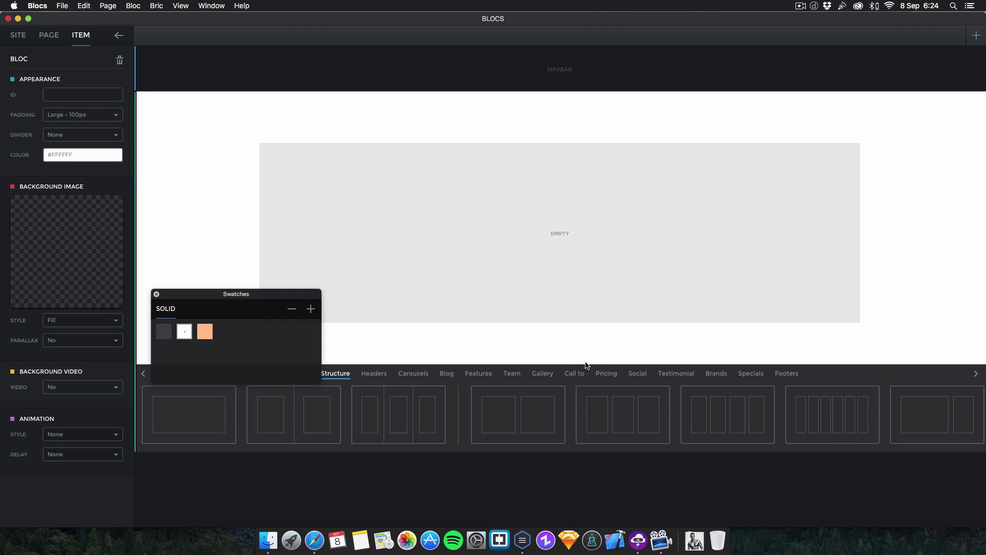
pyautogui.click(165, 434)
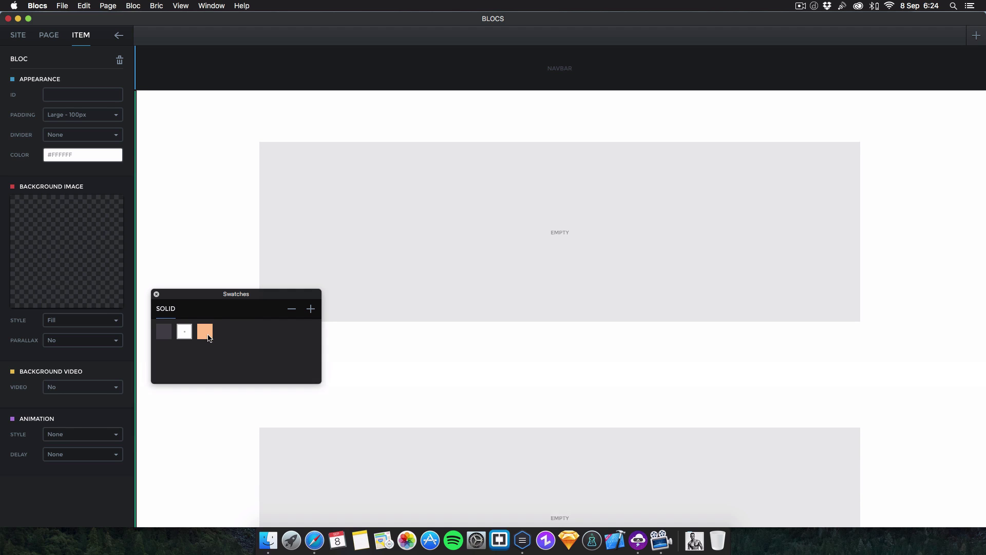
# Step: Apply the orange swatch to both blocs and unlink it from the upper one
pyautogui.click(209, 335)
pyautogui.click(199, 250)
pyautogui.click(204, 333)
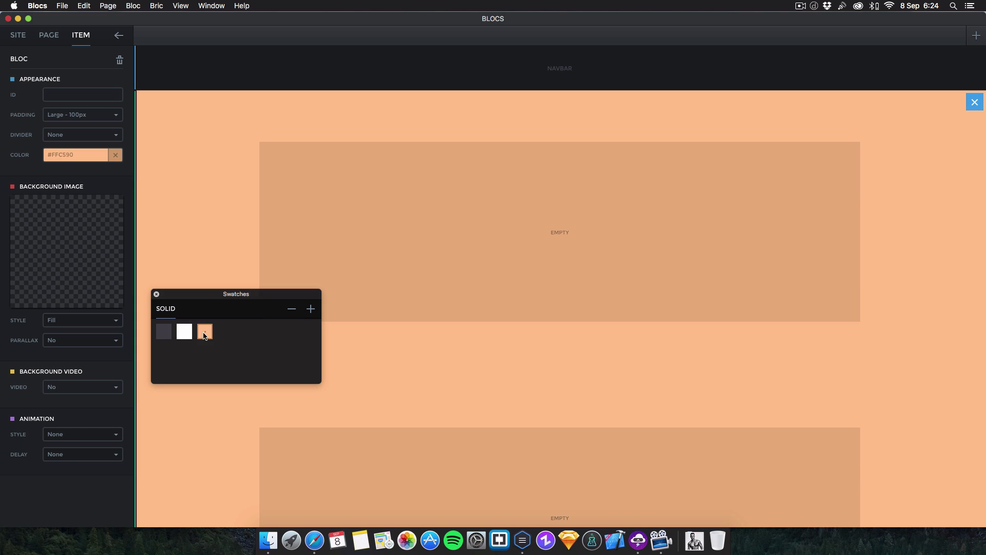
pyautogui.rightClick(211, 336)
pyautogui.click(218, 336)
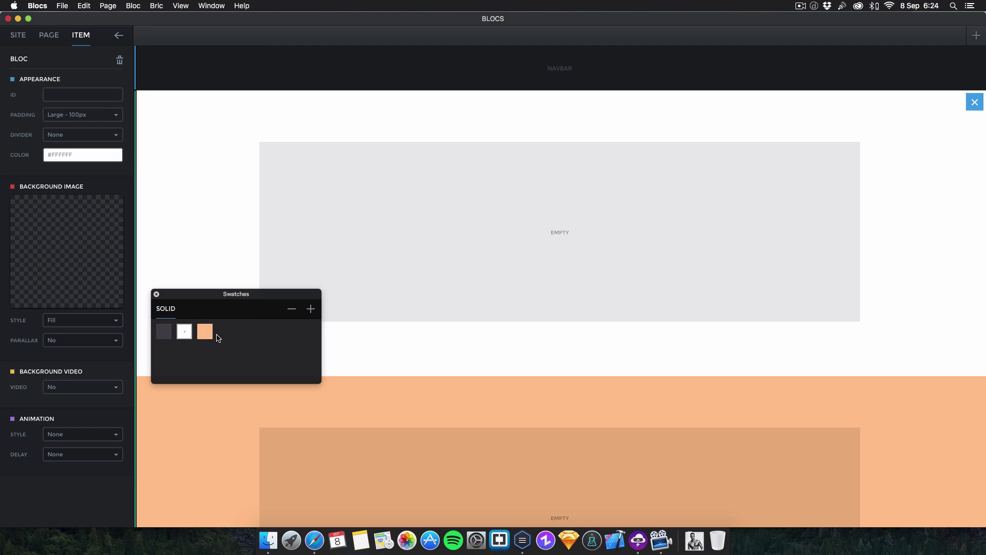
# Step: Reapply the orange swatch to the upper bloc and choose to delete the swatch
pyautogui.scroll(-2, 222, 259)
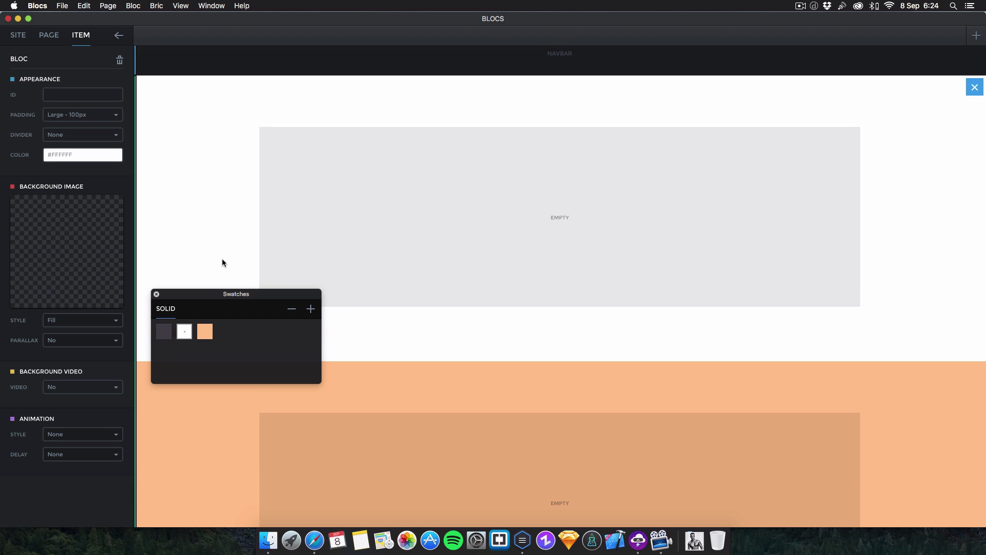
pyautogui.scroll(-3, 222, 259)
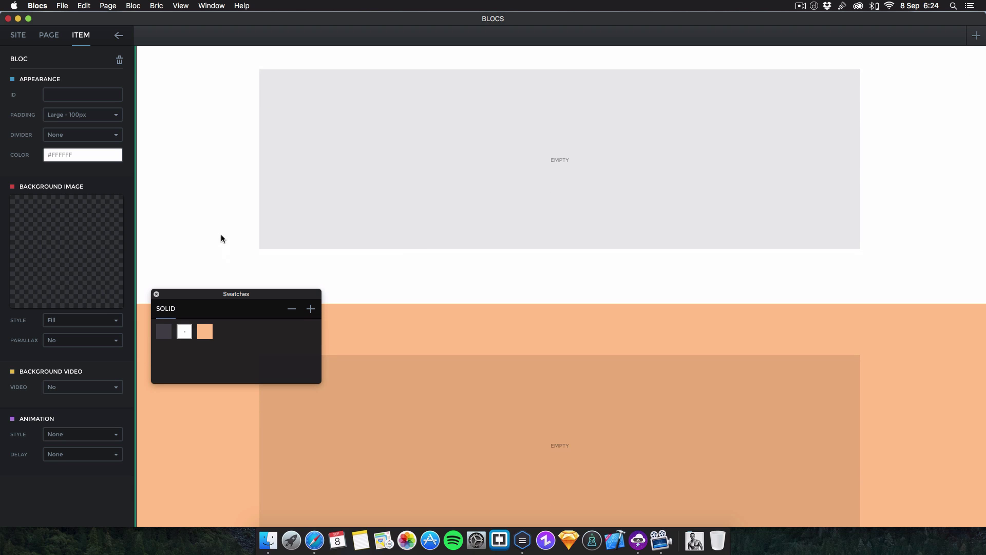
pyautogui.click(205, 331)
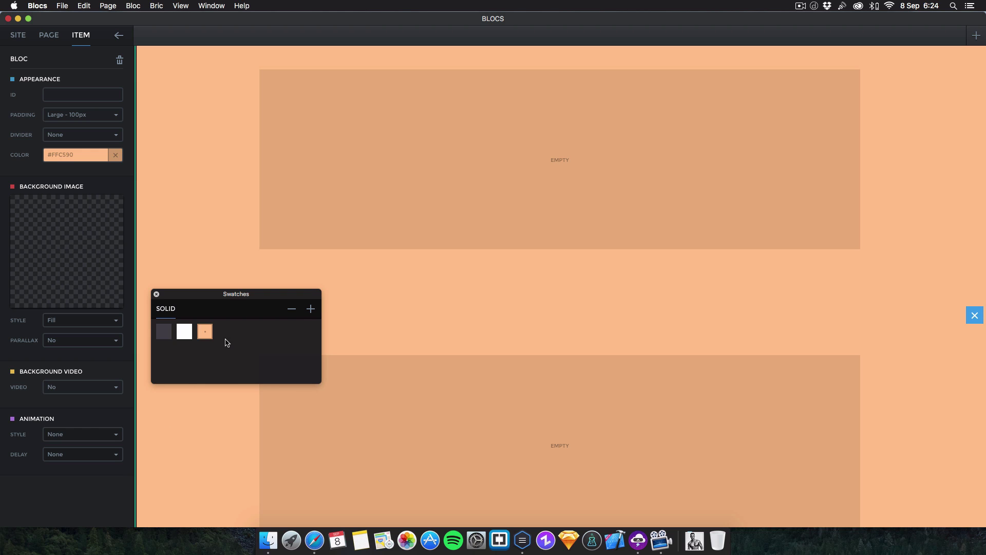
pyautogui.rightClick(203, 327)
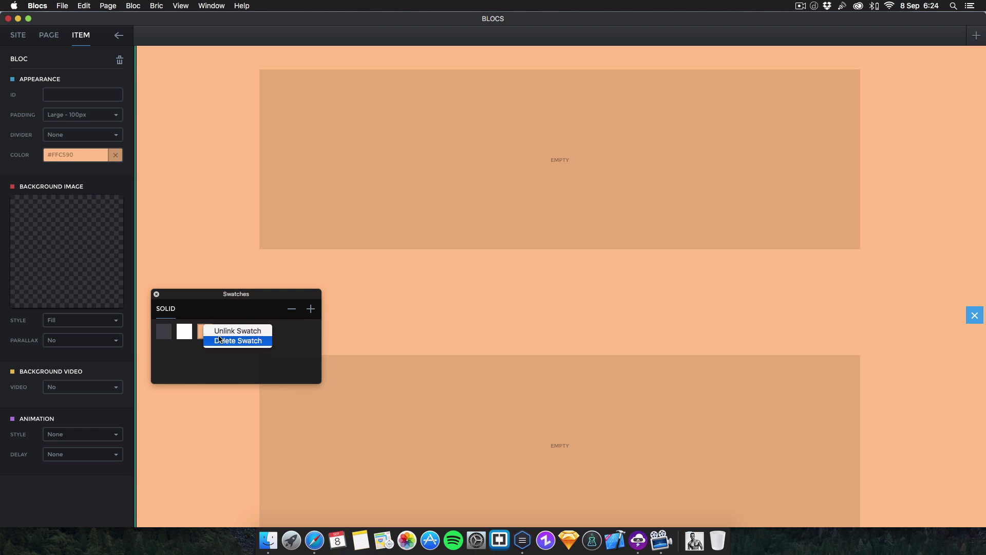
pyautogui.click(224, 338)
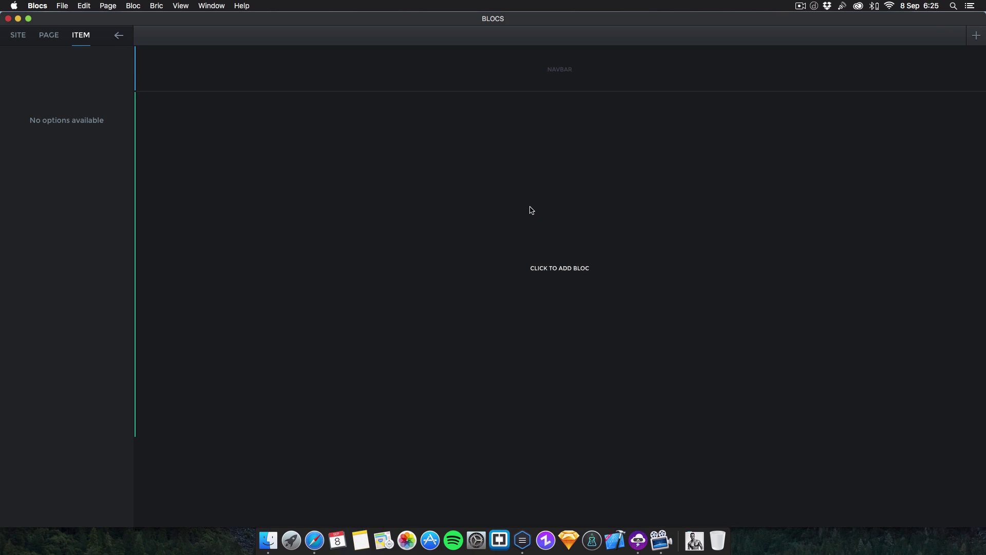
# Step: Browse the body bloc categories, including Structure, Pricing, Social, Testimonial, Brands, Specials, Footers, Features, Blog and Carousels
pyautogui.click(492, 188)
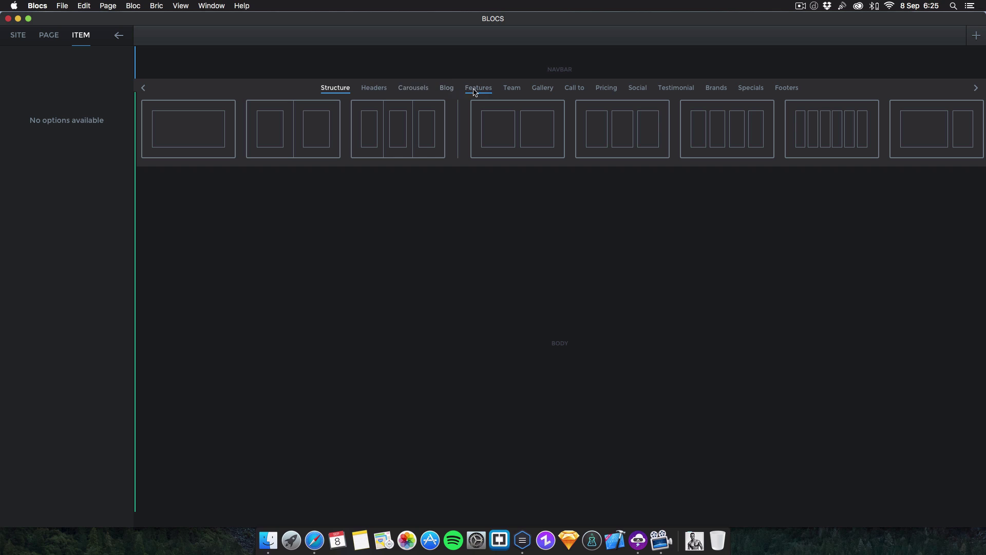
pyautogui.click(599, 91)
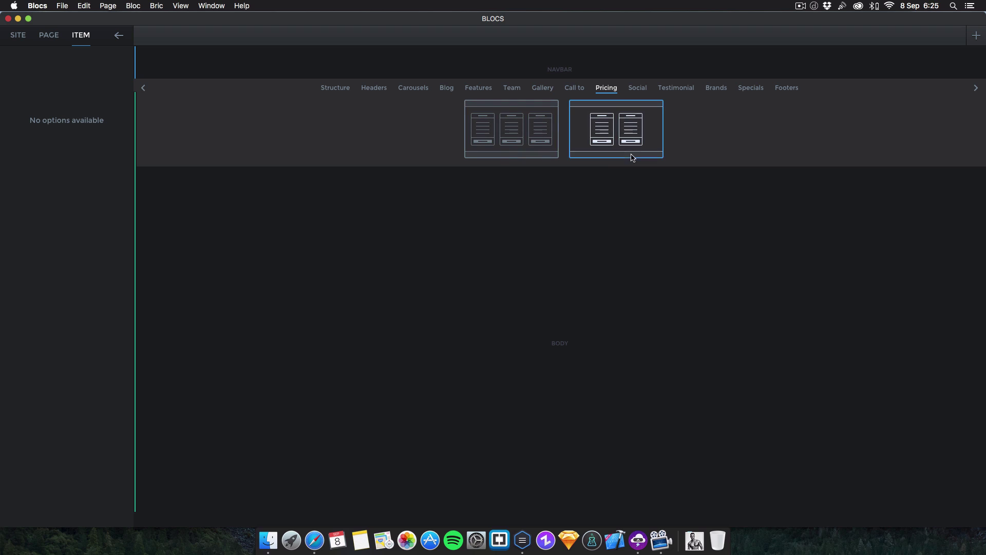
pyautogui.click(638, 88)
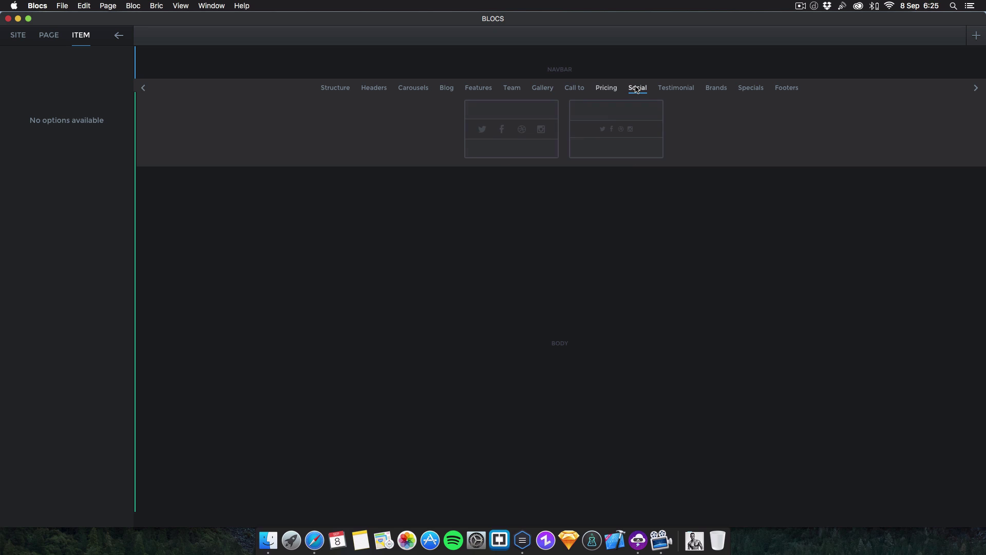
pyautogui.click(673, 88)
pyautogui.click(726, 86)
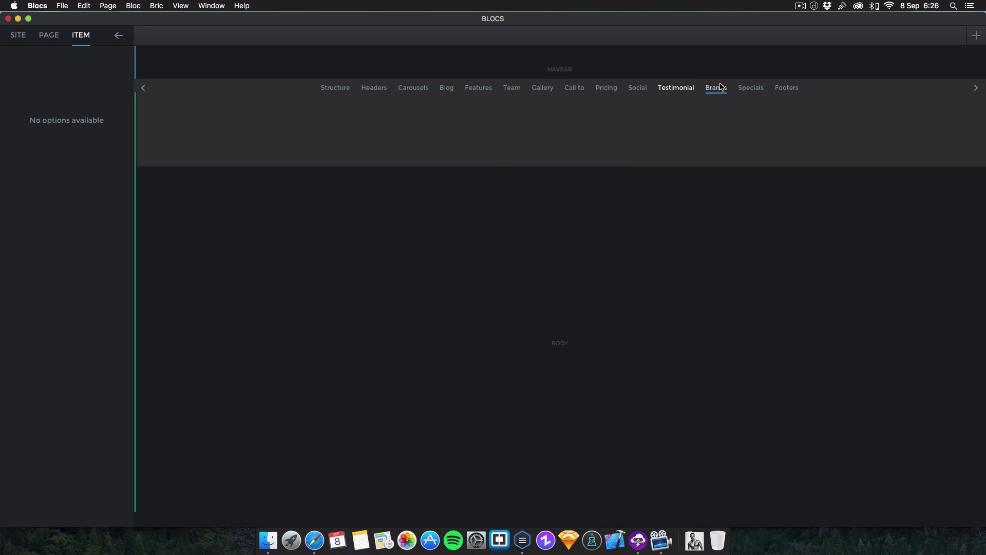
pyautogui.click(752, 88)
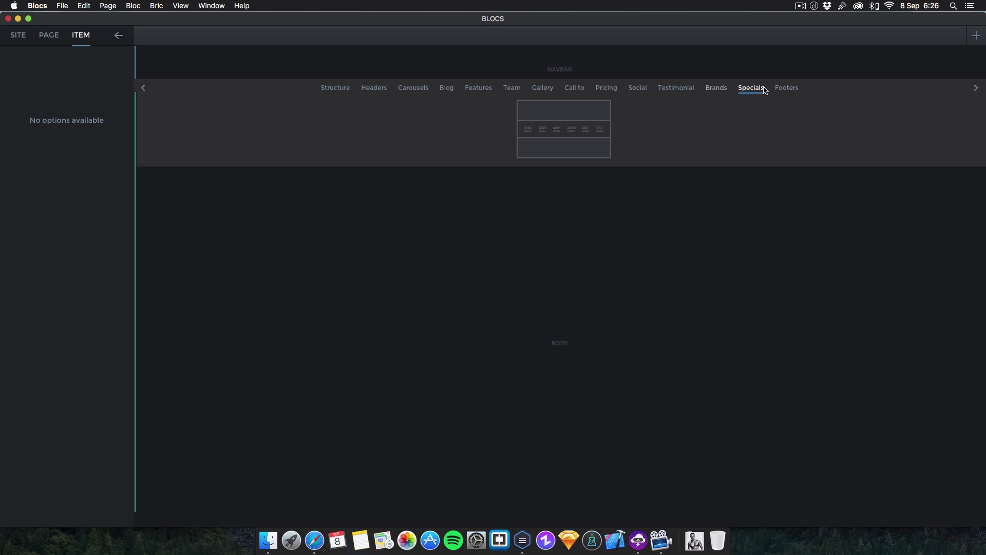
pyautogui.click(781, 88)
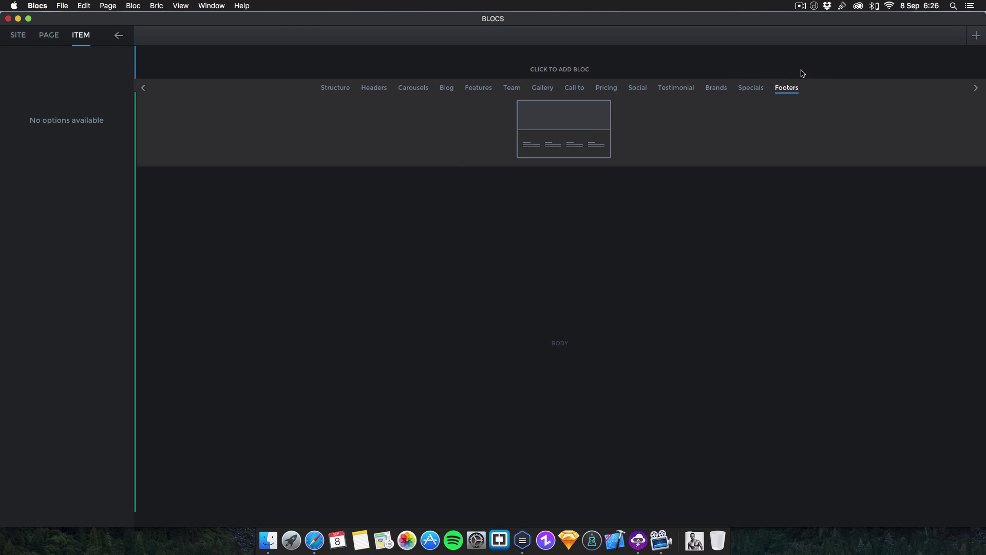
pyautogui.click(467, 92)
pyautogui.click(443, 91)
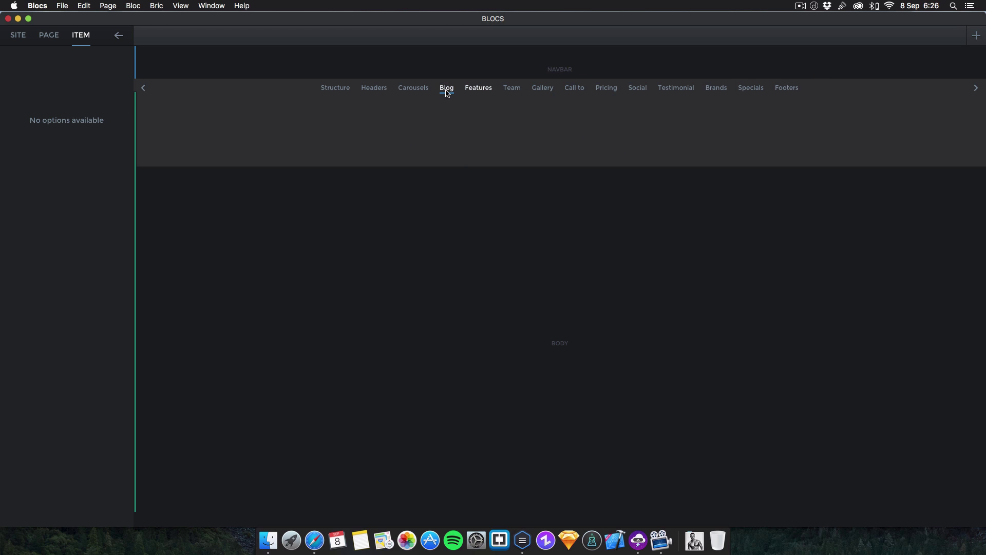
pyautogui.click(413, 93)
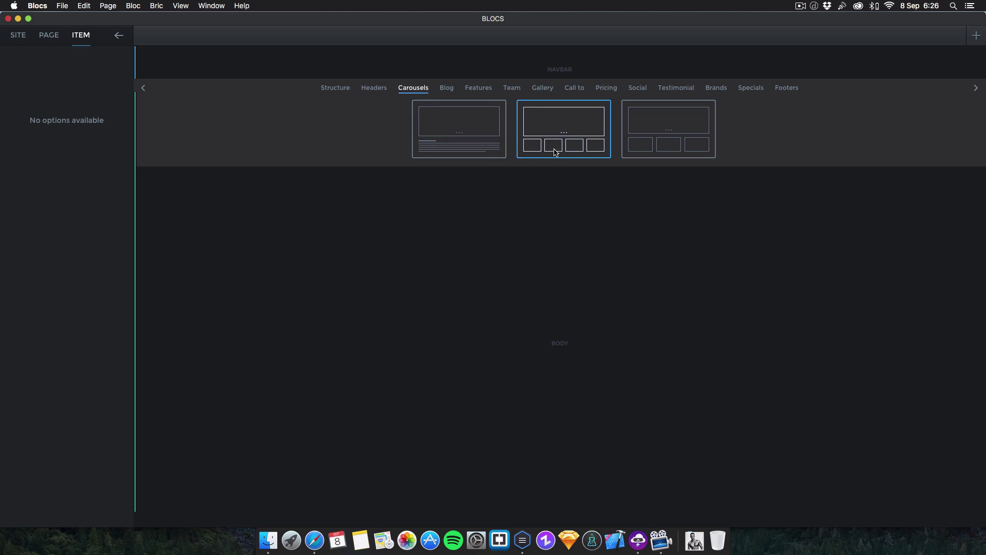
pyautogui.click(449, 91)
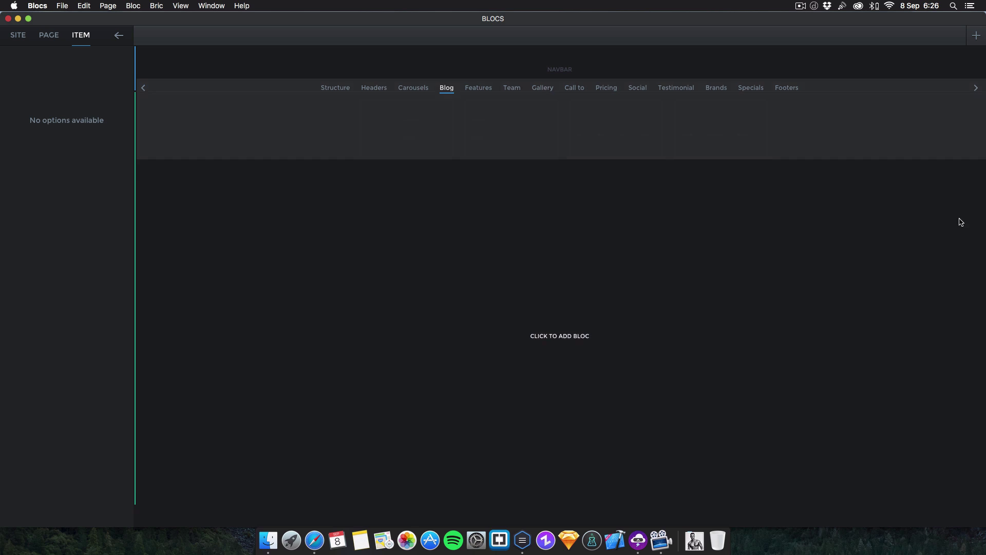
# Step: Try a navbar bloc with a centred logo above its link and remove it from the page
pyautogui.click(588, 75)
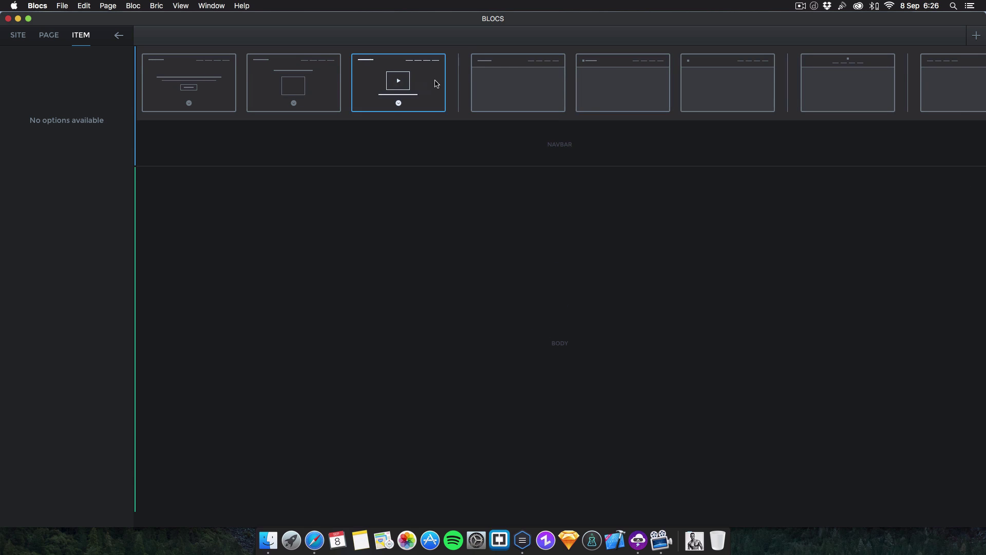
pyautogui.hscroll(3, 434, 82)
pyautogui.click(727, 91)
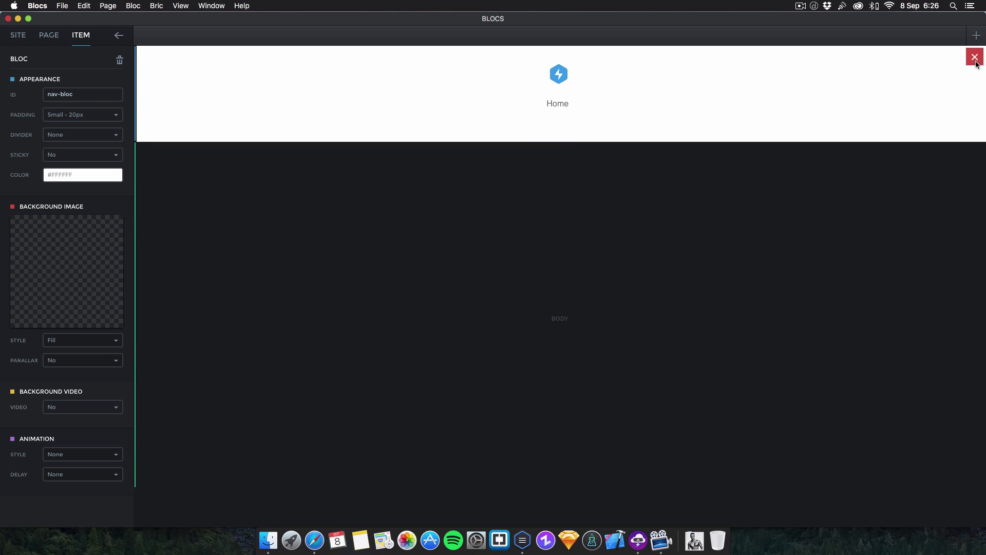
pyautogui.click(975, 56)
# Step: Add the navbar bloc with an image logo at one end and the link at the other, and open the logo's settings
pyautogui.click(656, 81)
pyautogui.click(738, 88)
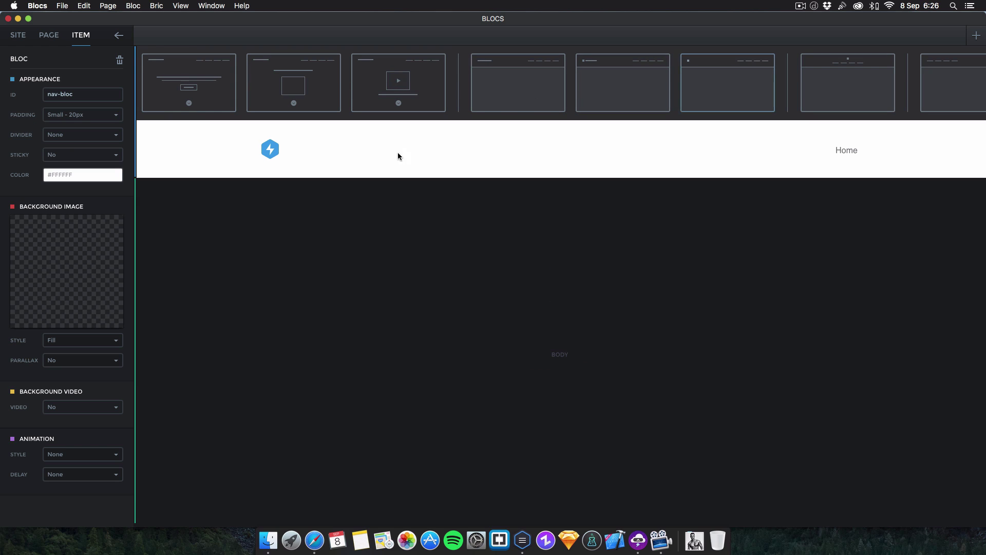
pyautogui.click(267, 93)
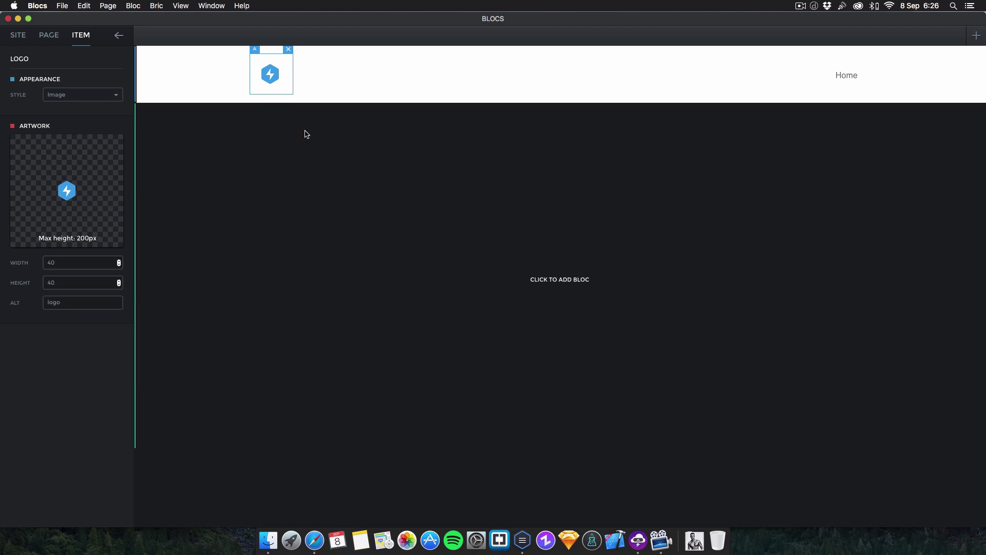
pyautogui.click(101, 260)
pyautogui.moveTo(118, 261); pyautogui.dragTo(120, 268)
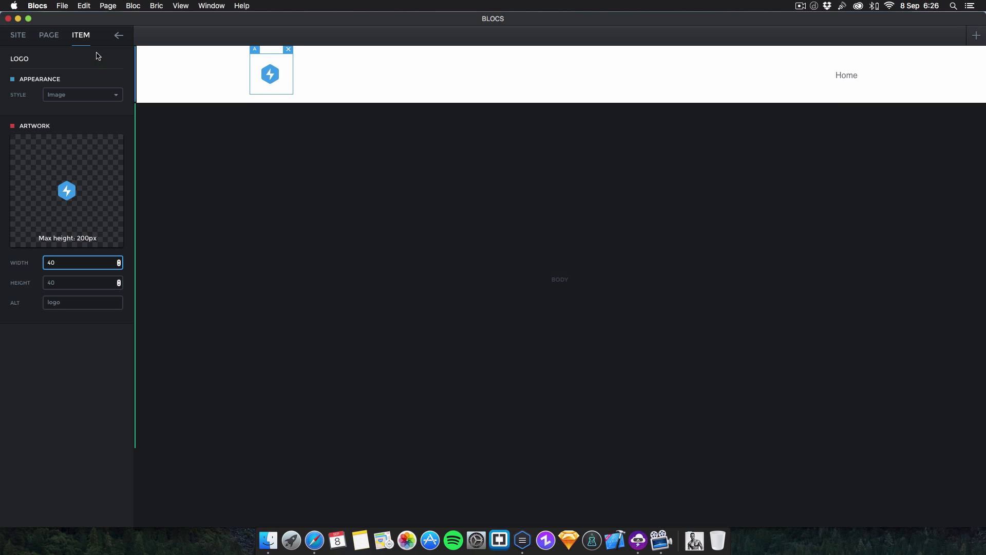
pyautogui.click(98, 95)
pyautogui.click(109, 83)
# Step: Import the SA image whose name begins with 5965317 from the Hight Quality Images folder and use it as the navbar logo
pyautogui.click(75, 191)
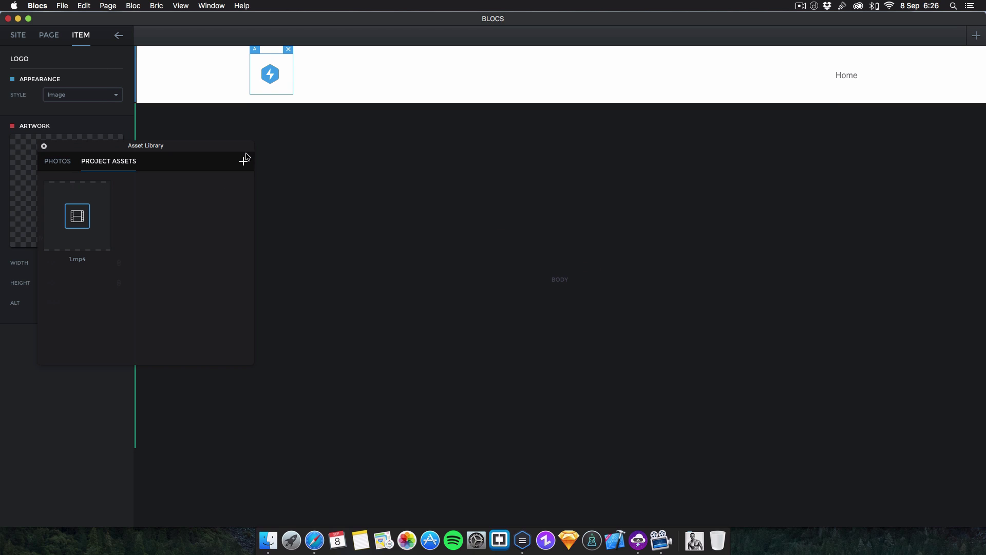
pyautogui.click(244, 161)
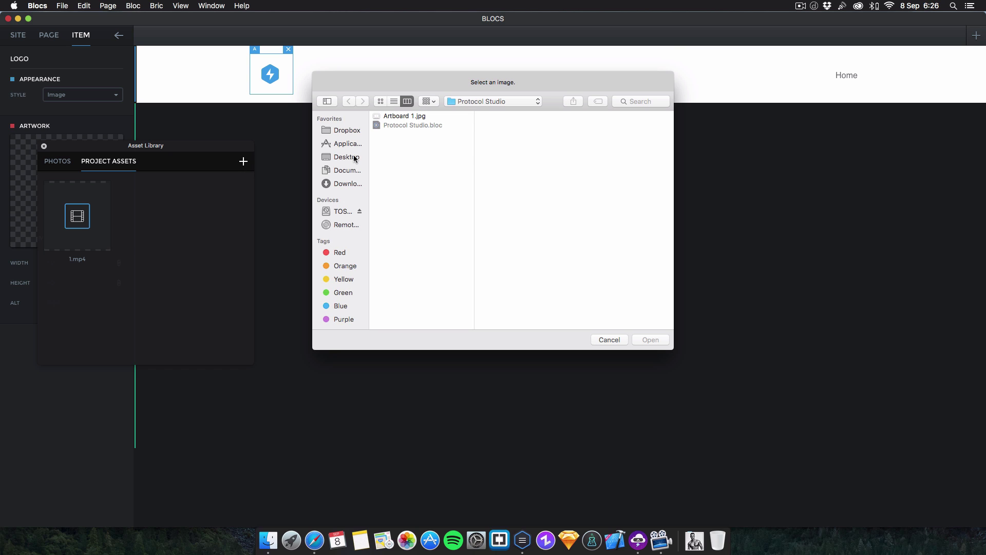
pyautogui.click(391, 117)
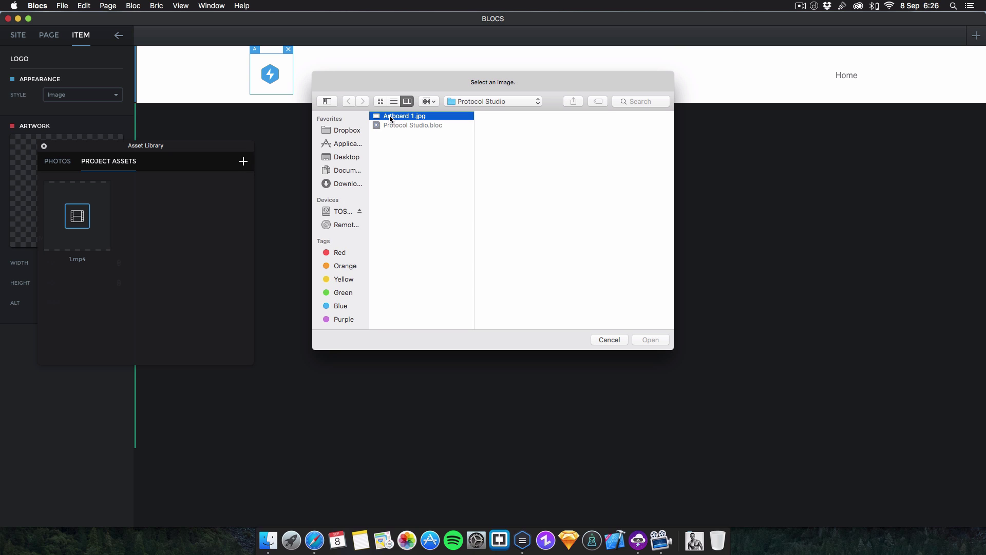
pyautogui.click(351, 161)
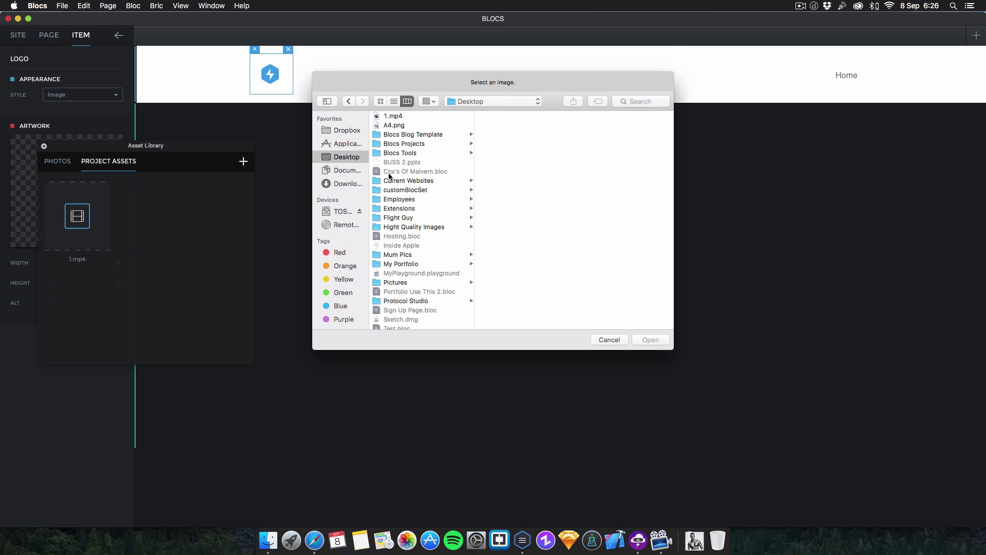
pyautogui.click(415, 229)
pyautogui.scroll(-15, 507, 249)
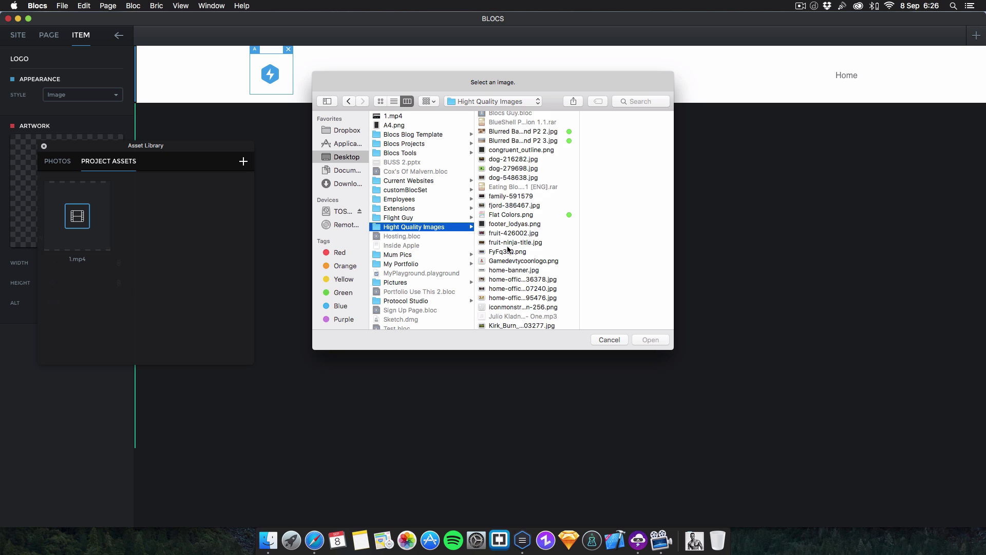
pyautogui.scroll(15, 507, 250)
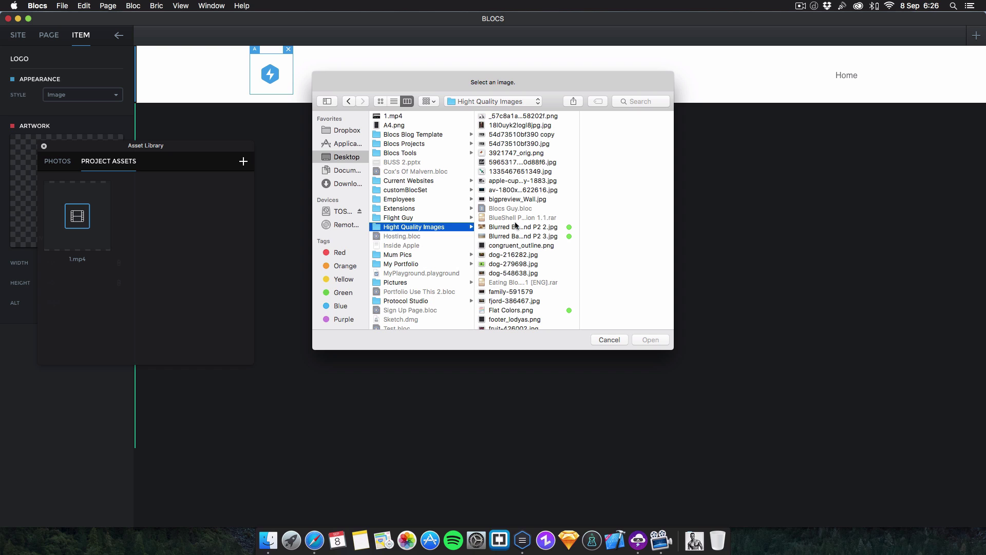
pyautogui.click(525, 162)
pyautogui.click(651, 340)
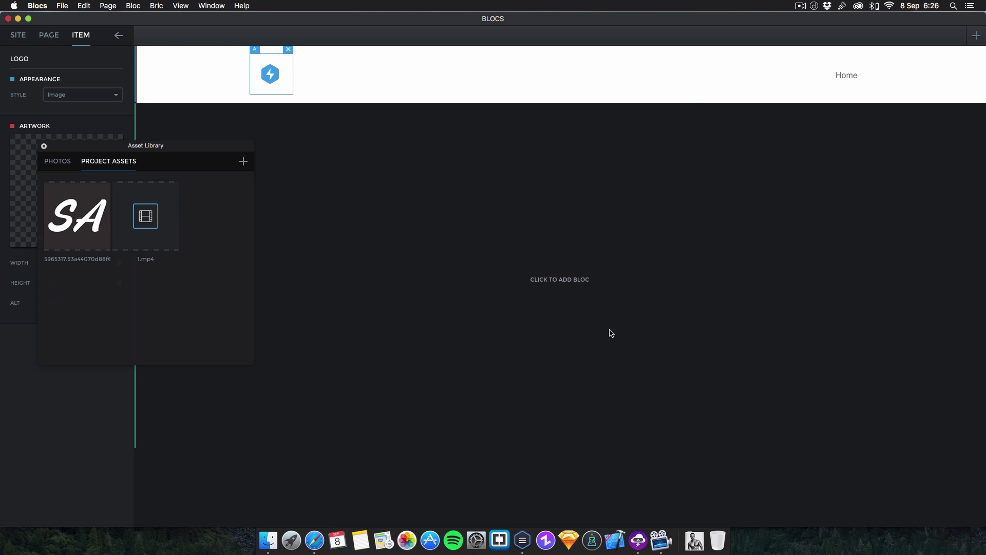
pyautogui.click(44, 146)
# Step: Enlarge the navbar logo to a width of 124, keeping its alt text as logo
pyautogui.click(111, 302)
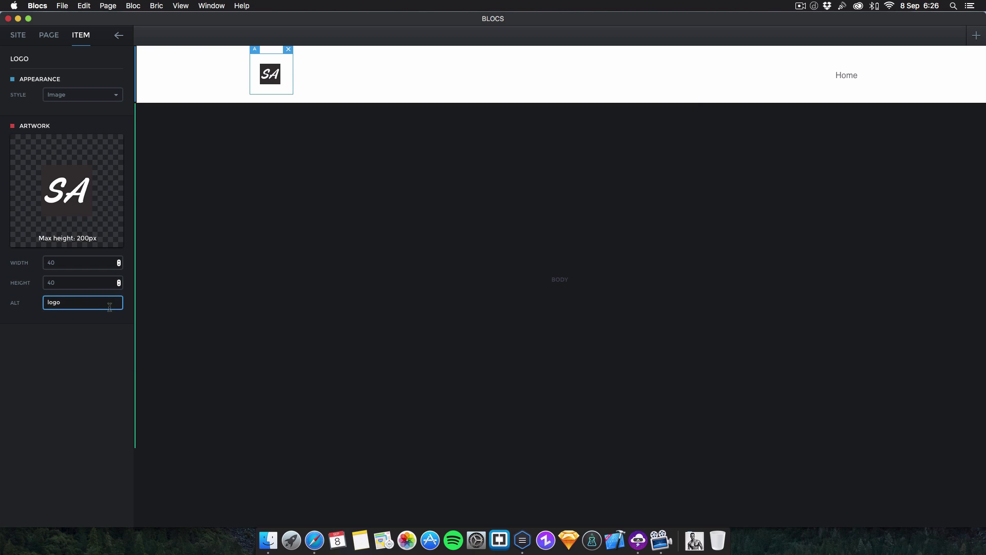
pyautogui.doubleClick(50, 303)
pyautogui.press('Return')
pyautogui.click(119, 263)
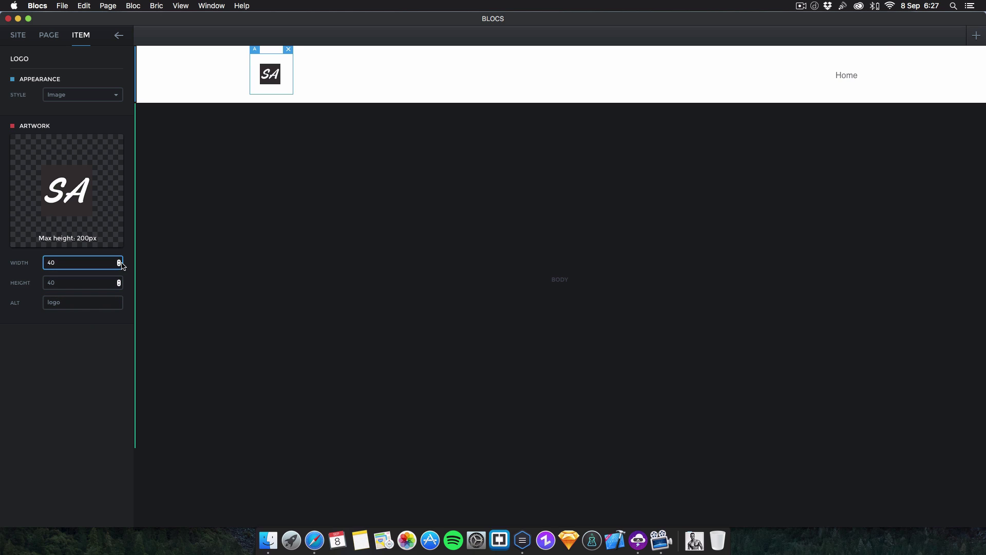
pyautogui.click(119, 262)
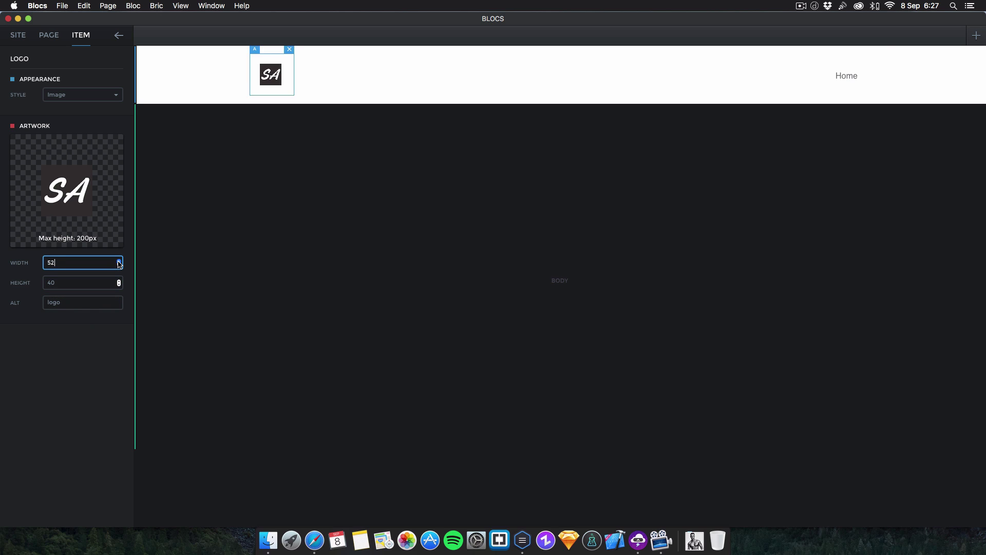
pyautogui.moveTo(119, 262); pyautogui.dragTo(118, 262)
pyautogui.click(278, 225)
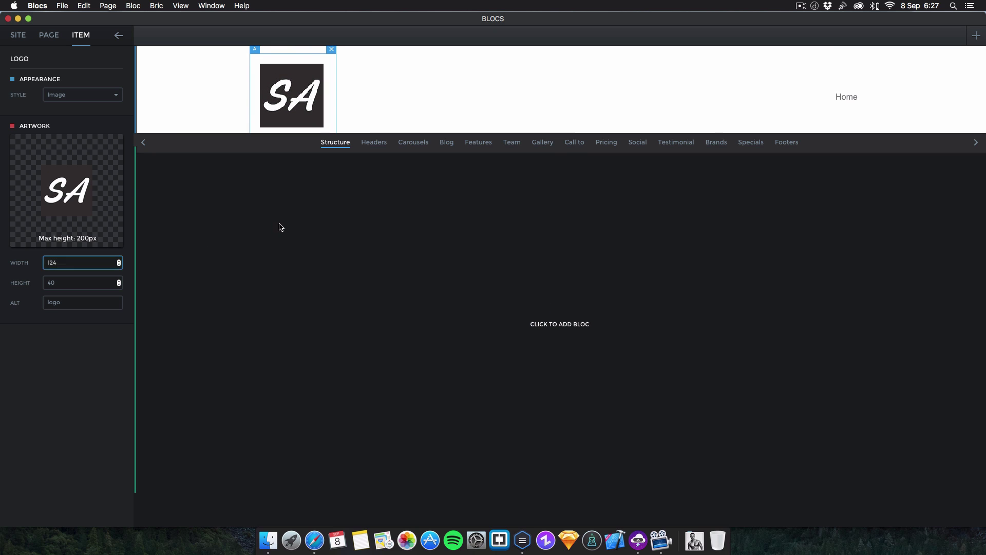
# Step: Delete the navbar bloc with the enlarged logo from the page
pyautogui.click(190, 79)
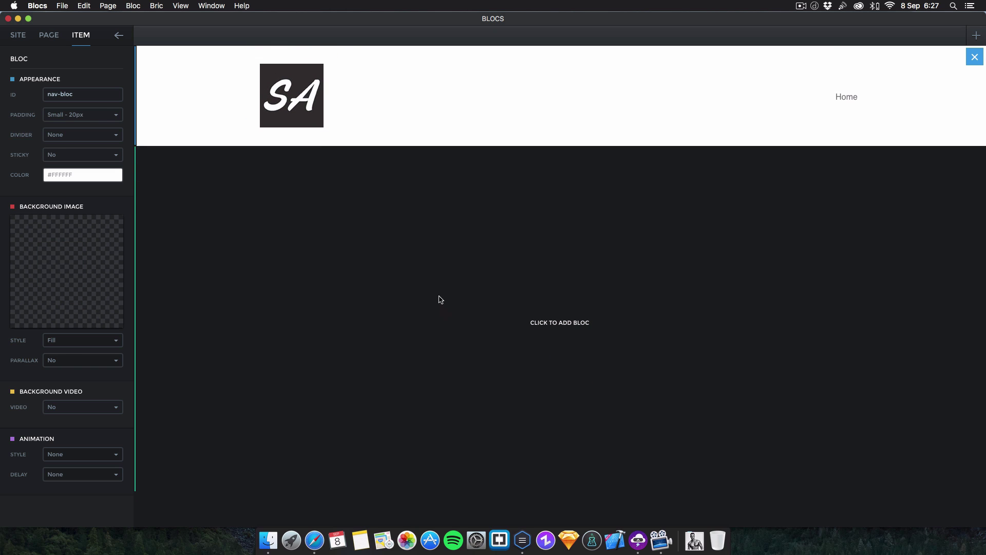
pyautogui.click(288, 97)
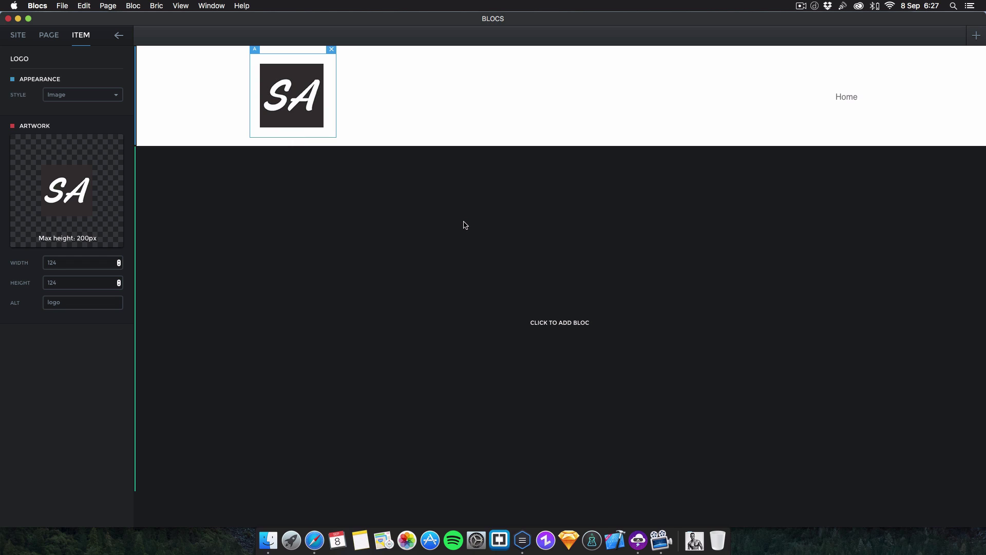
pyautogui.press('Delete')
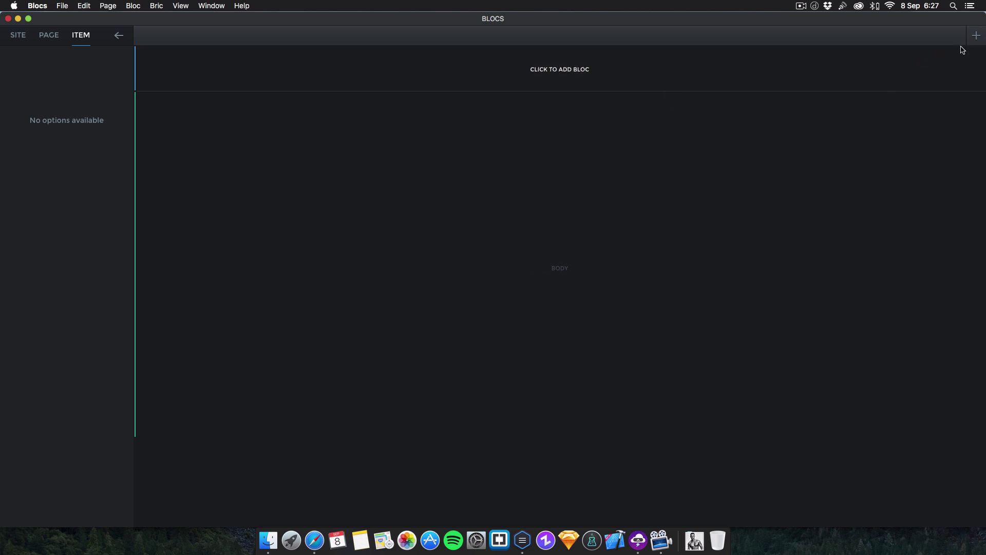
# Step: Create a new blank page named "Me & Bob Are Friends"
pyautogui.click(977, 35)
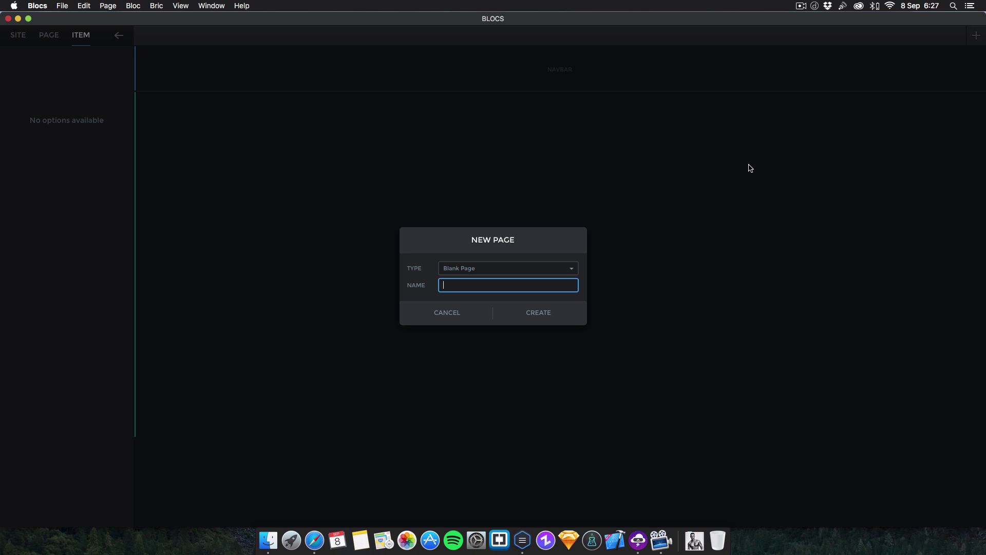
pyautogui.write('I am')
pyautogui.press('BackSpace')
pyautogui.press('BackSpace')
pyautogui.write('M')
pyautogui.write('e & Bob Are FVriends')
pyautogui.click(545, 317)
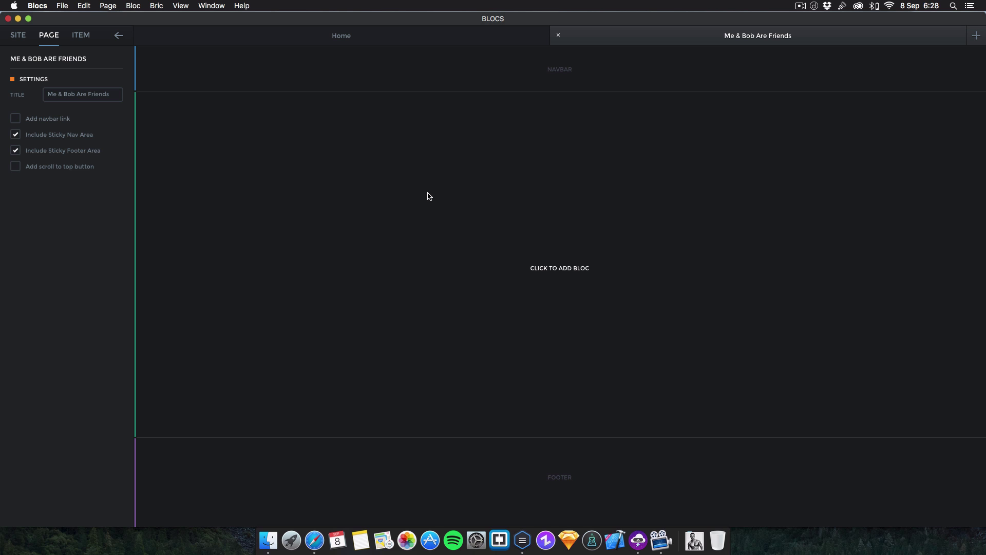
pyautogui.click(291, 540)
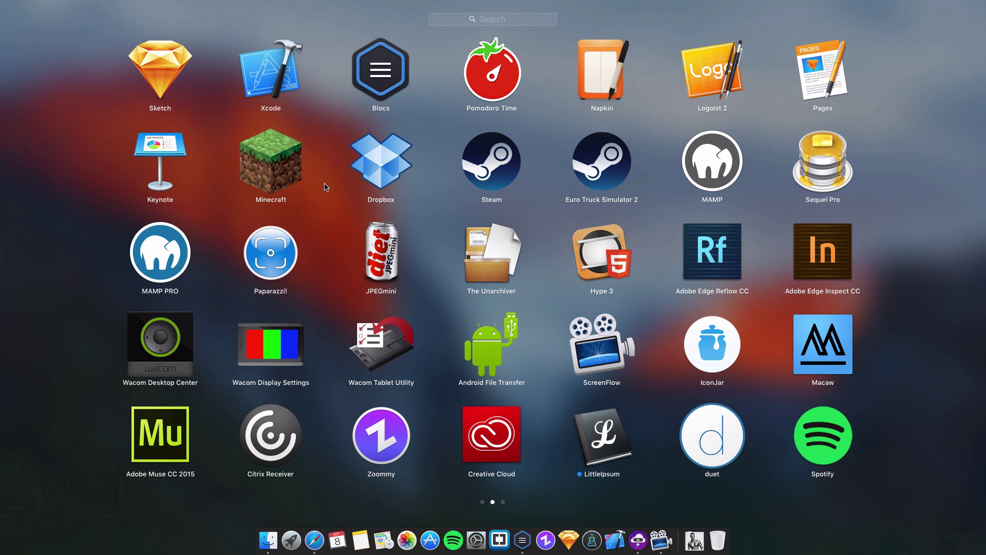
pyautogui.click(46, 226)
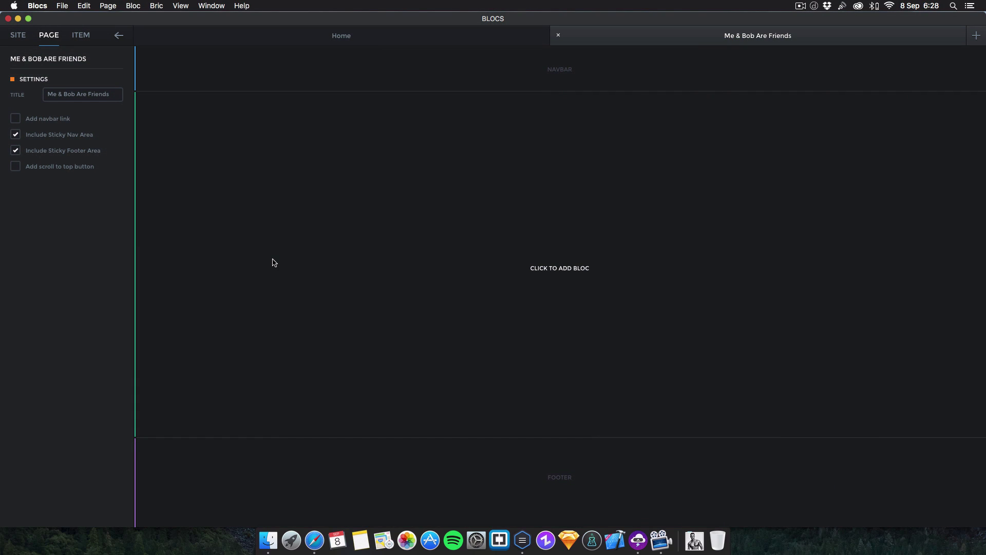